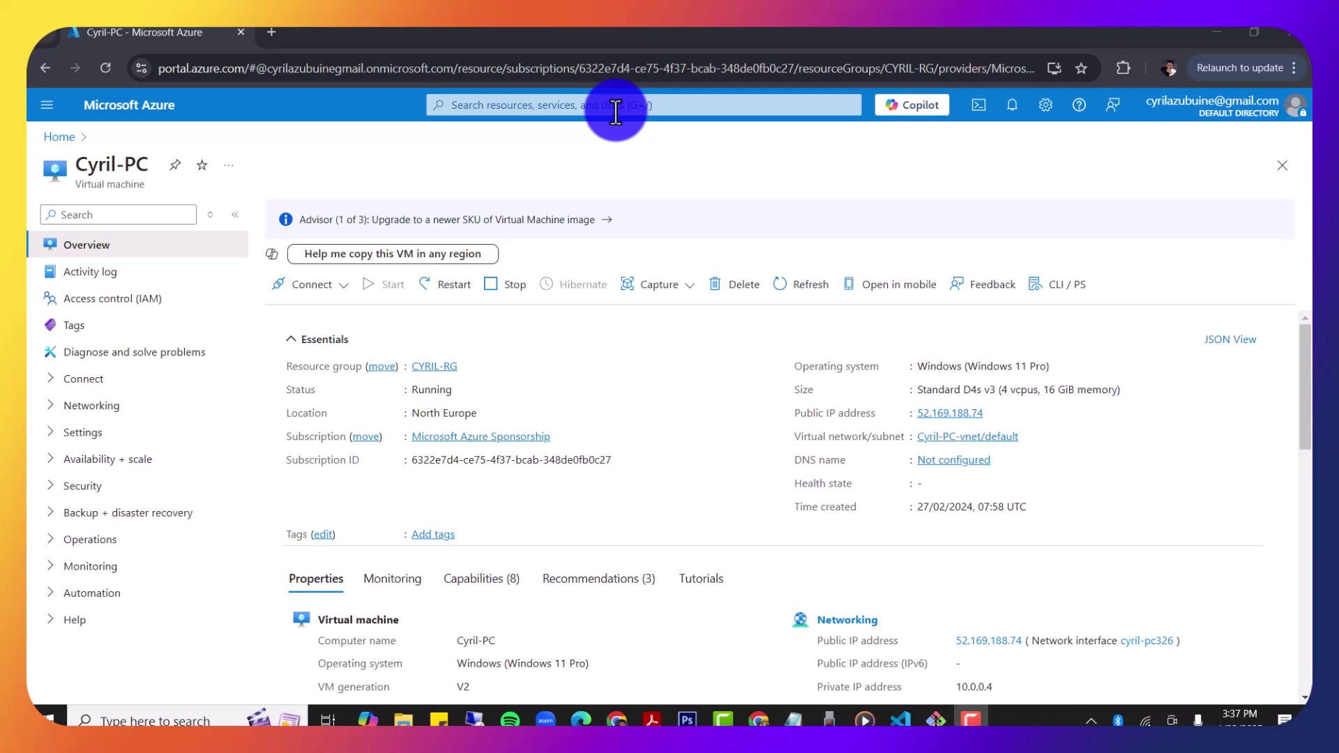
Step: Search 'stor' and open Storage accounts, which lists cloudstore2024 and kenstore11
click(616, 111)
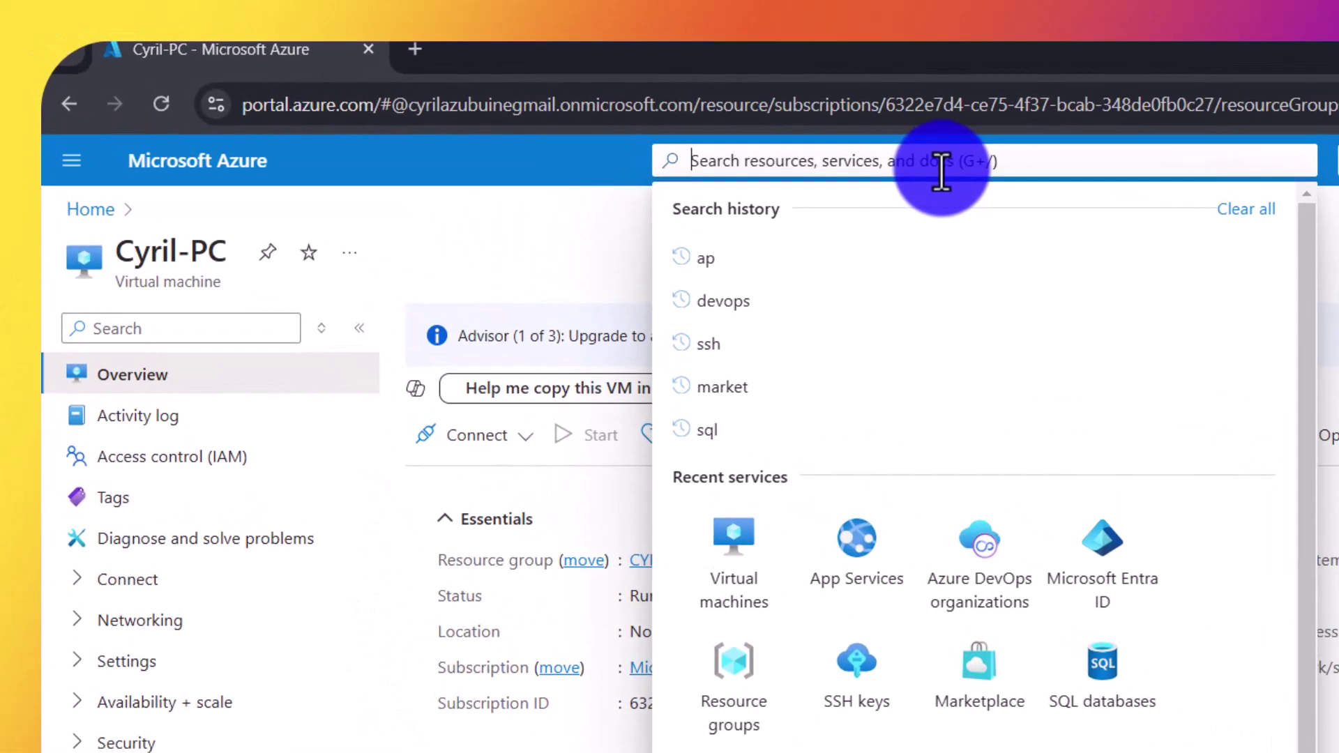
text(stor)
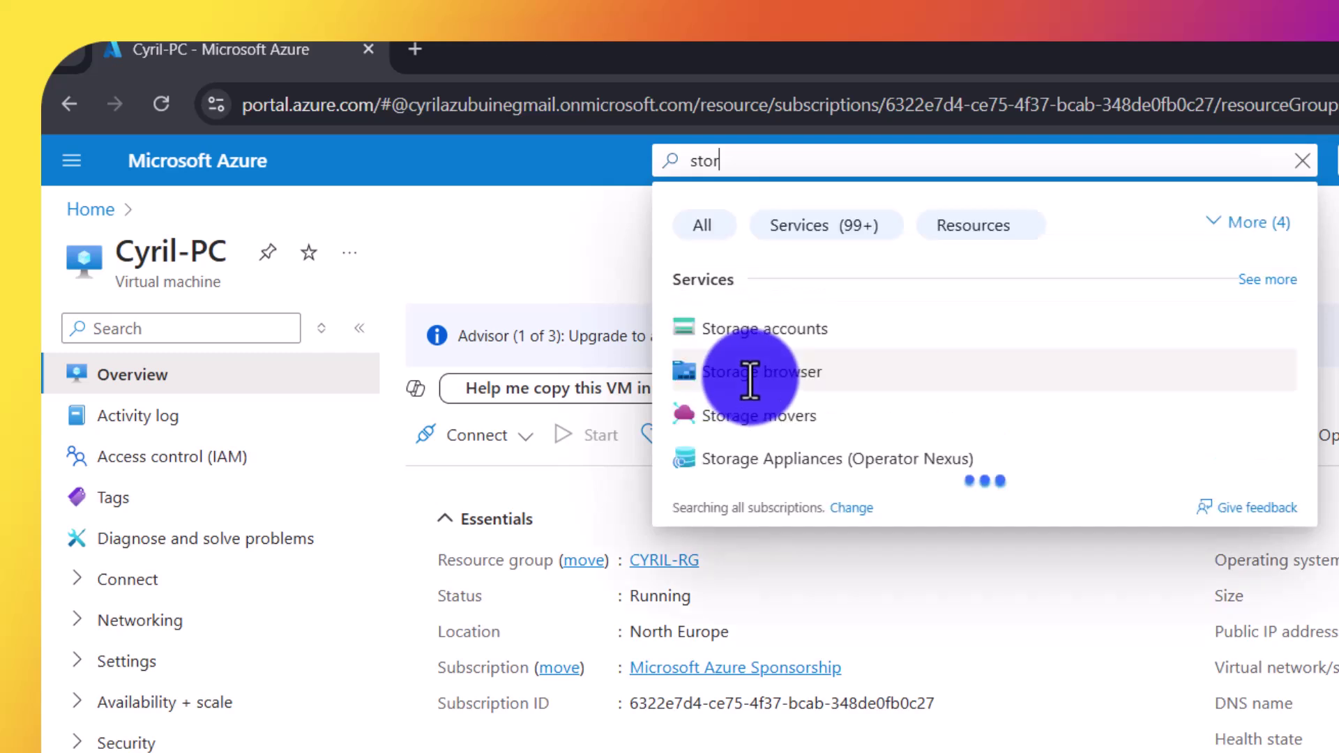
click(748, 334)
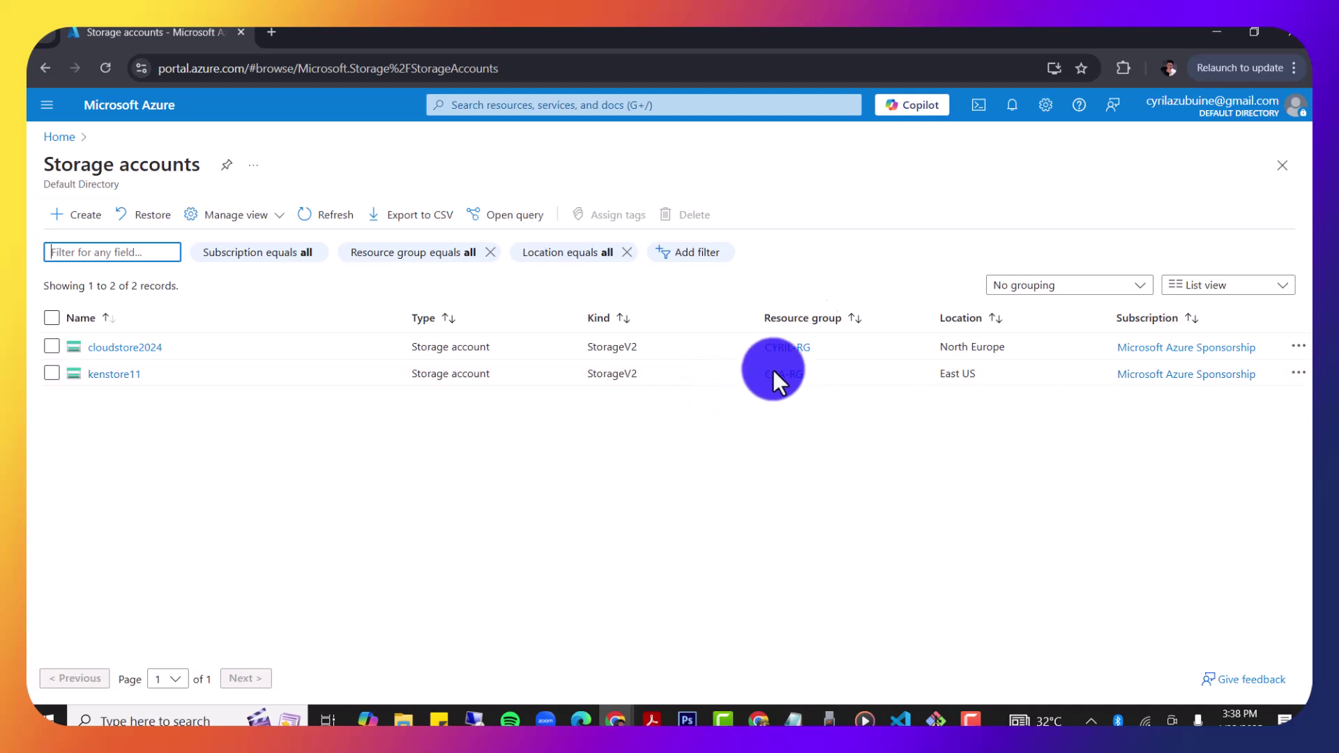
click(84, 217)
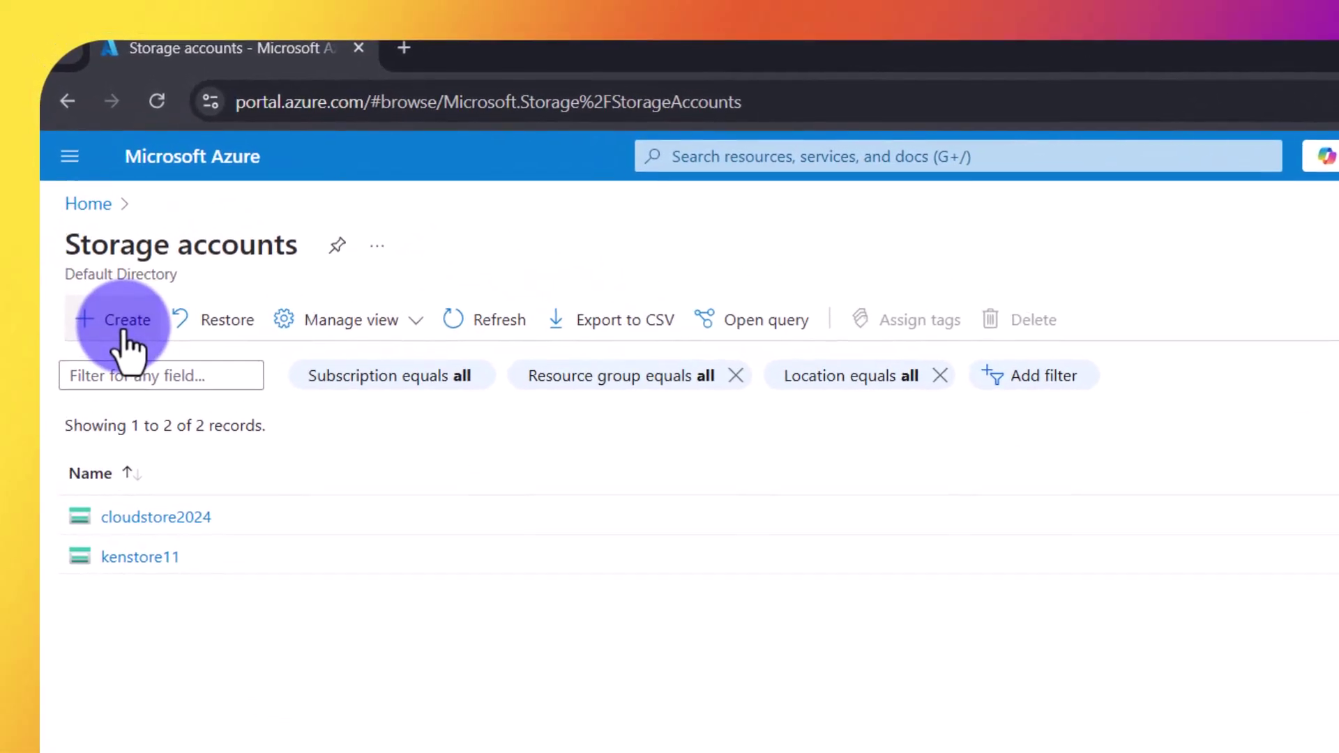
Step: Start a new storage account in a newly created resource group Test-RG
click(124, 334)
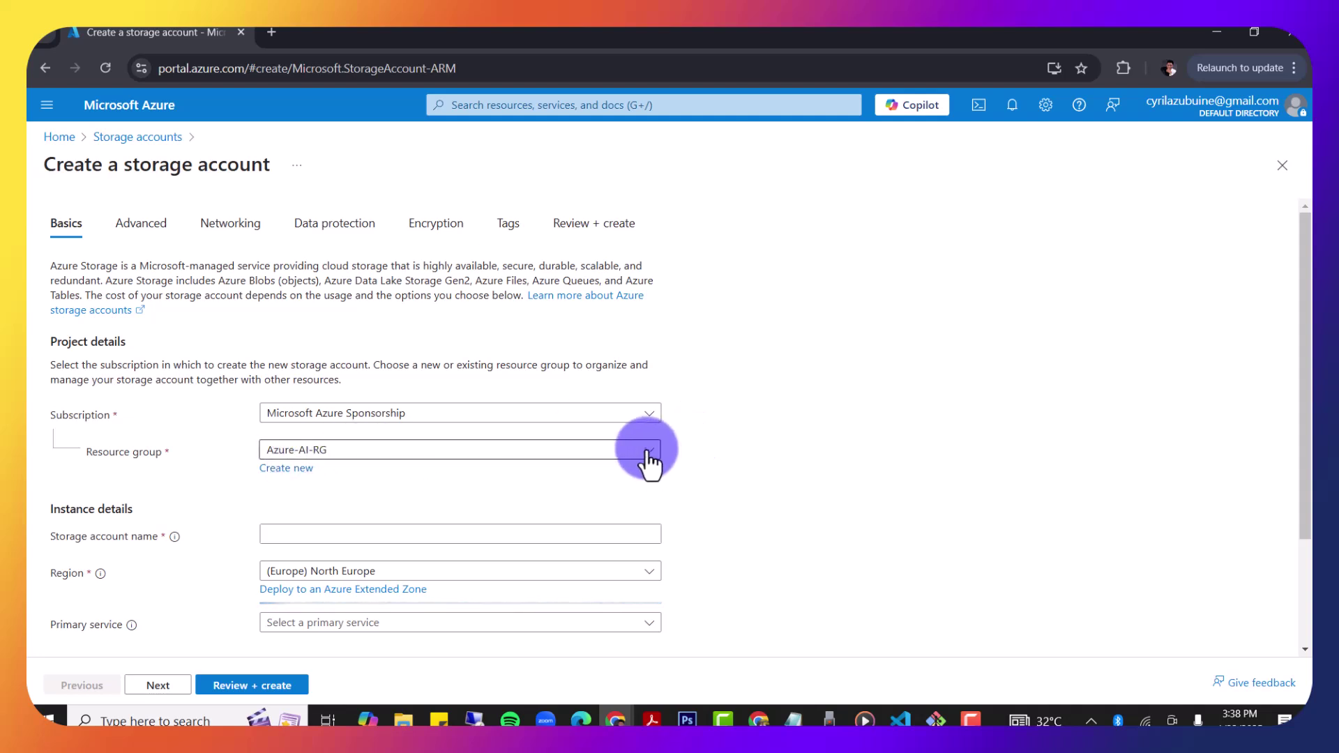
click(296, 471)
click(325, 586)
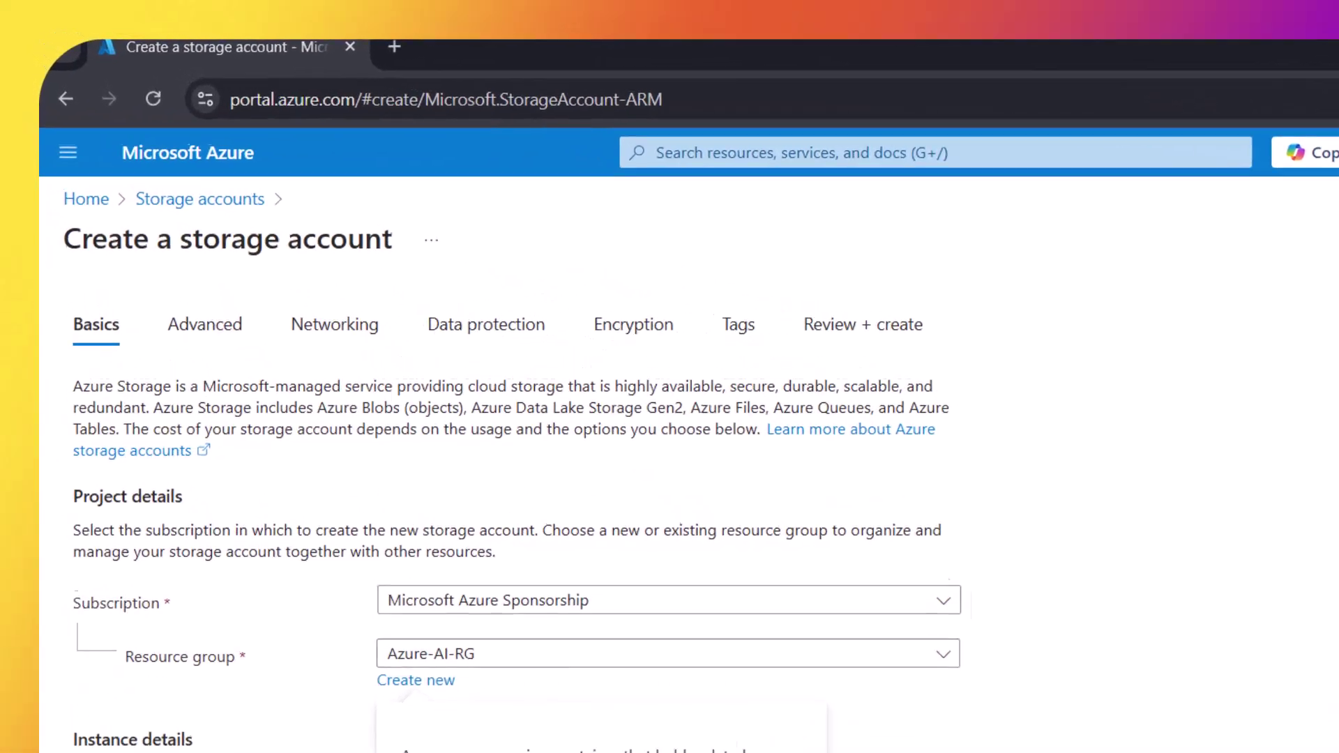
text(Test-RG)
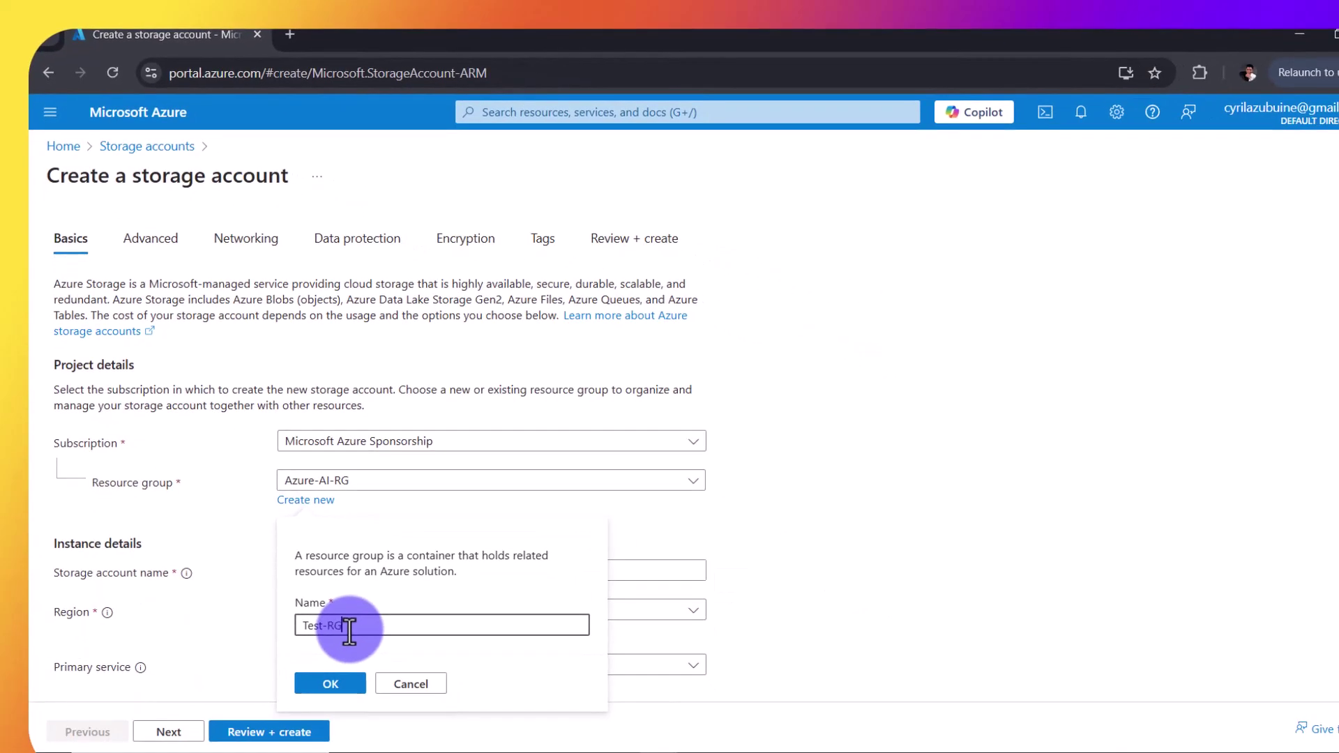
click(331, 683)
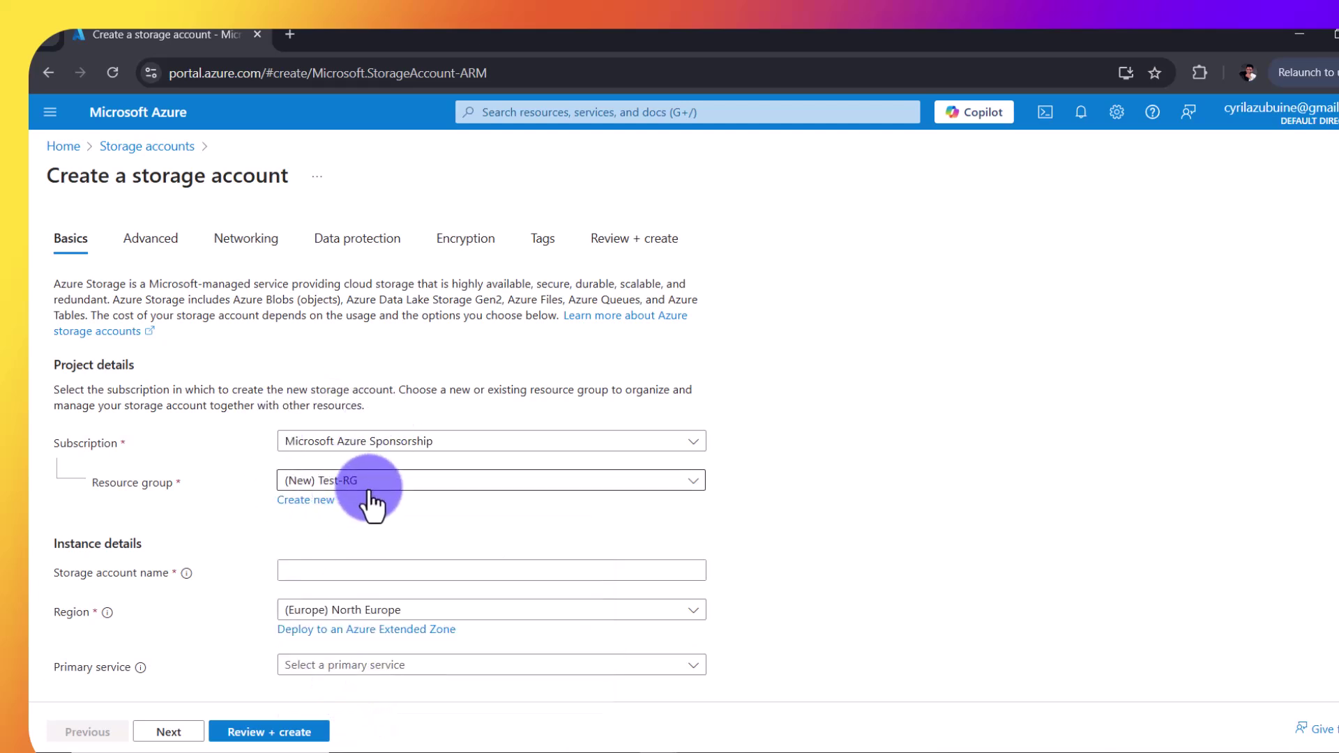
Step: Enter testsore2025 as the storage account name
scroll(382, 520, down, 1)
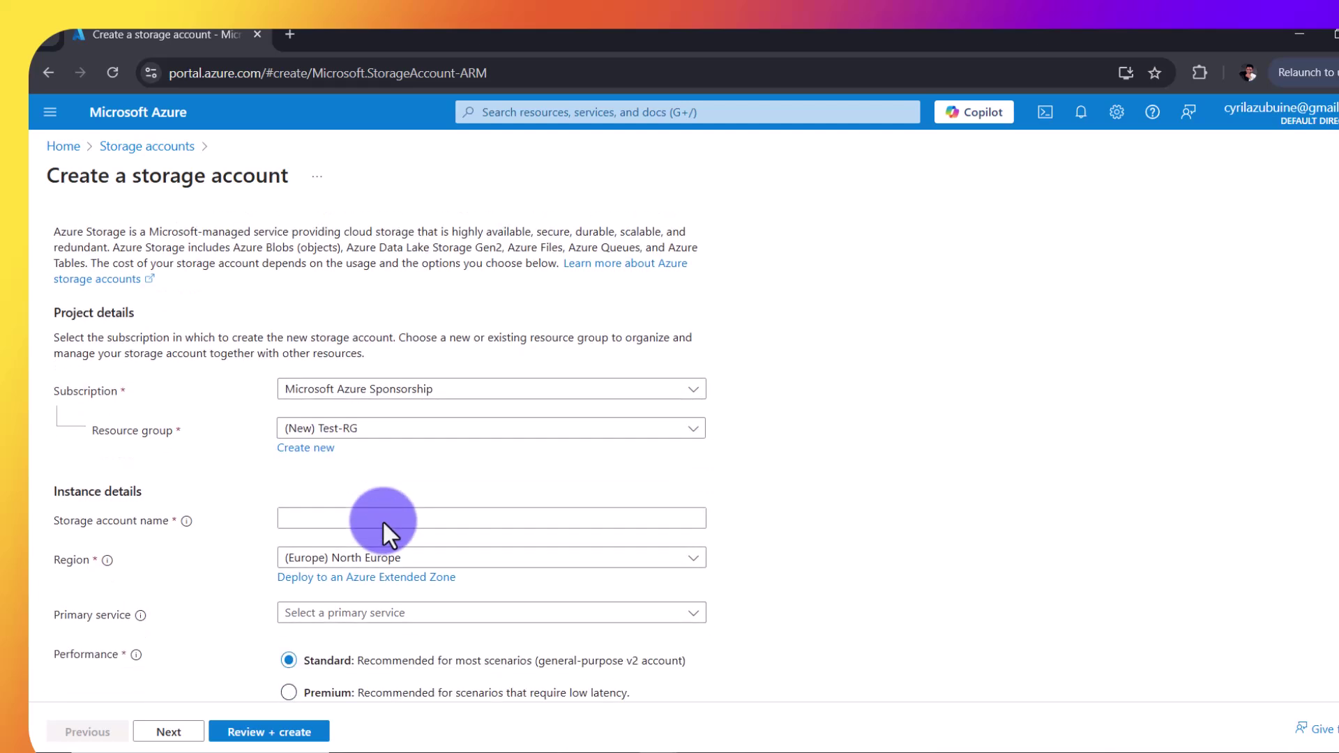
click(339, 519)
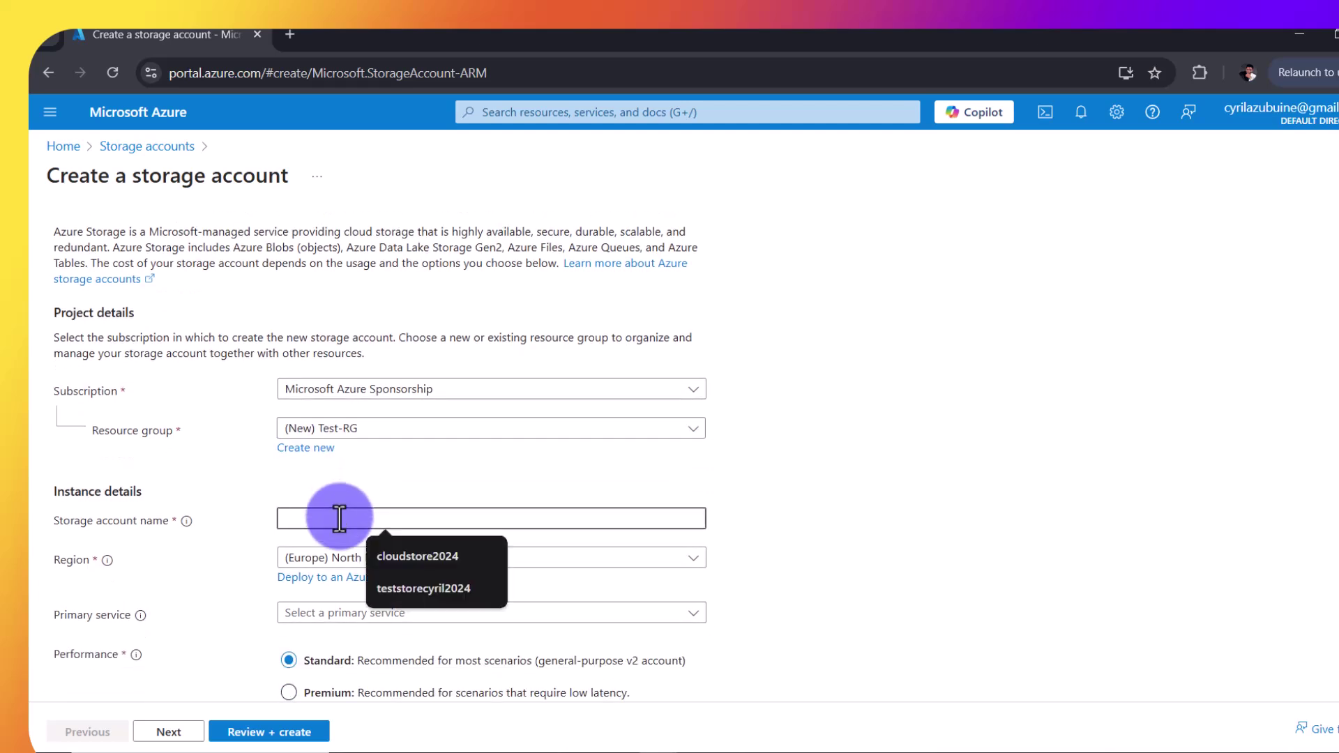
text(te)
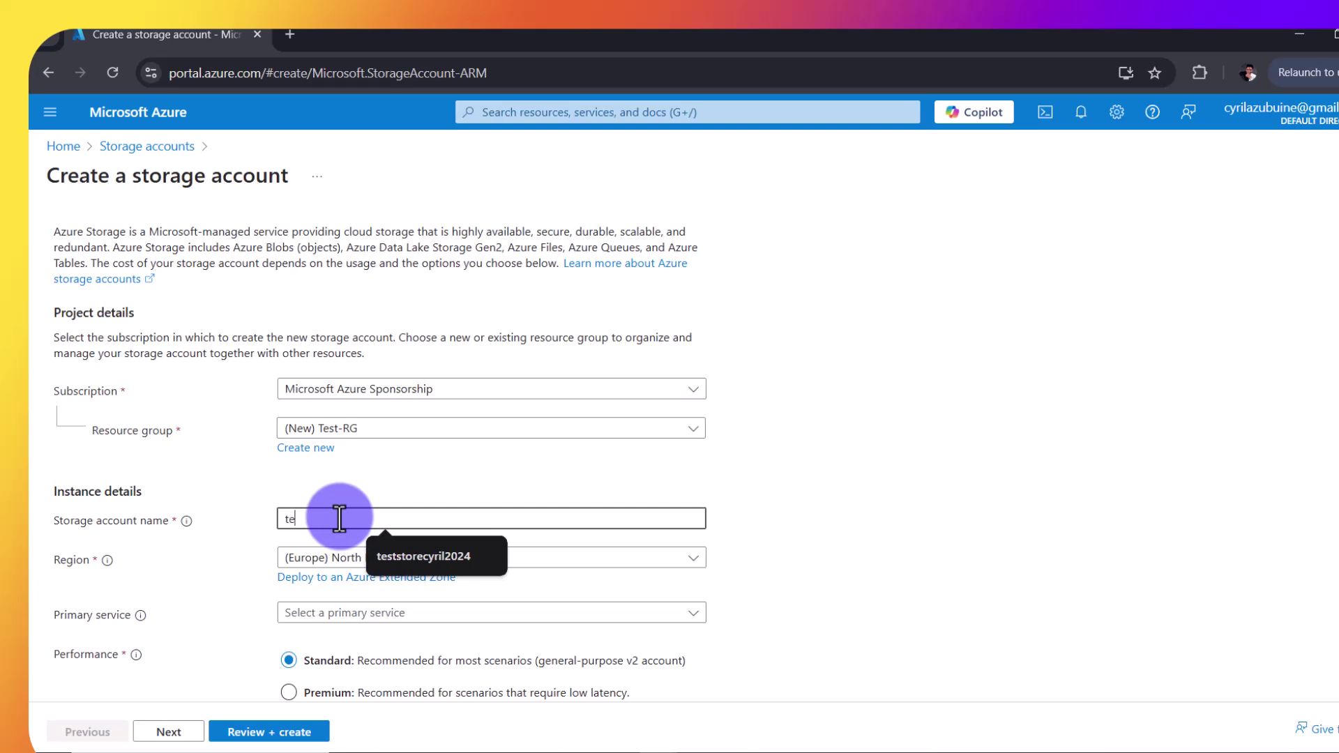
text(stsor)
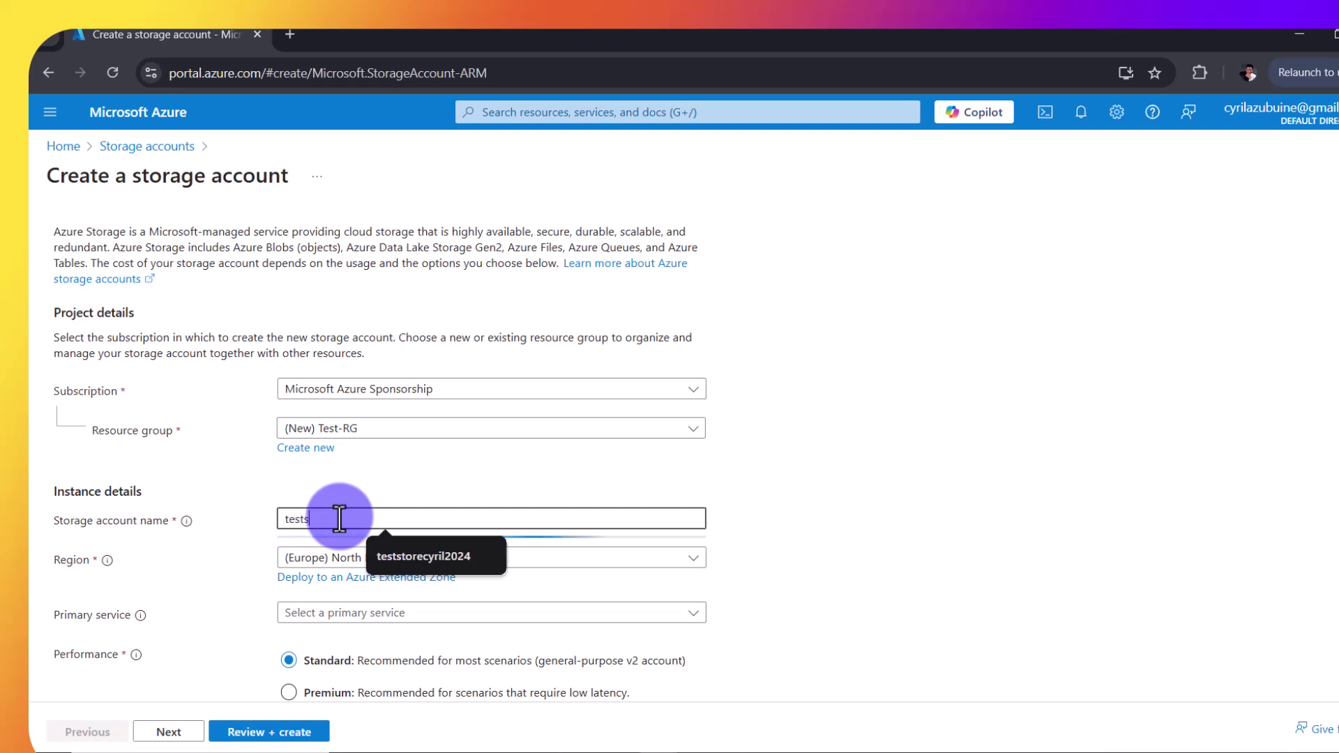
text(e2025)
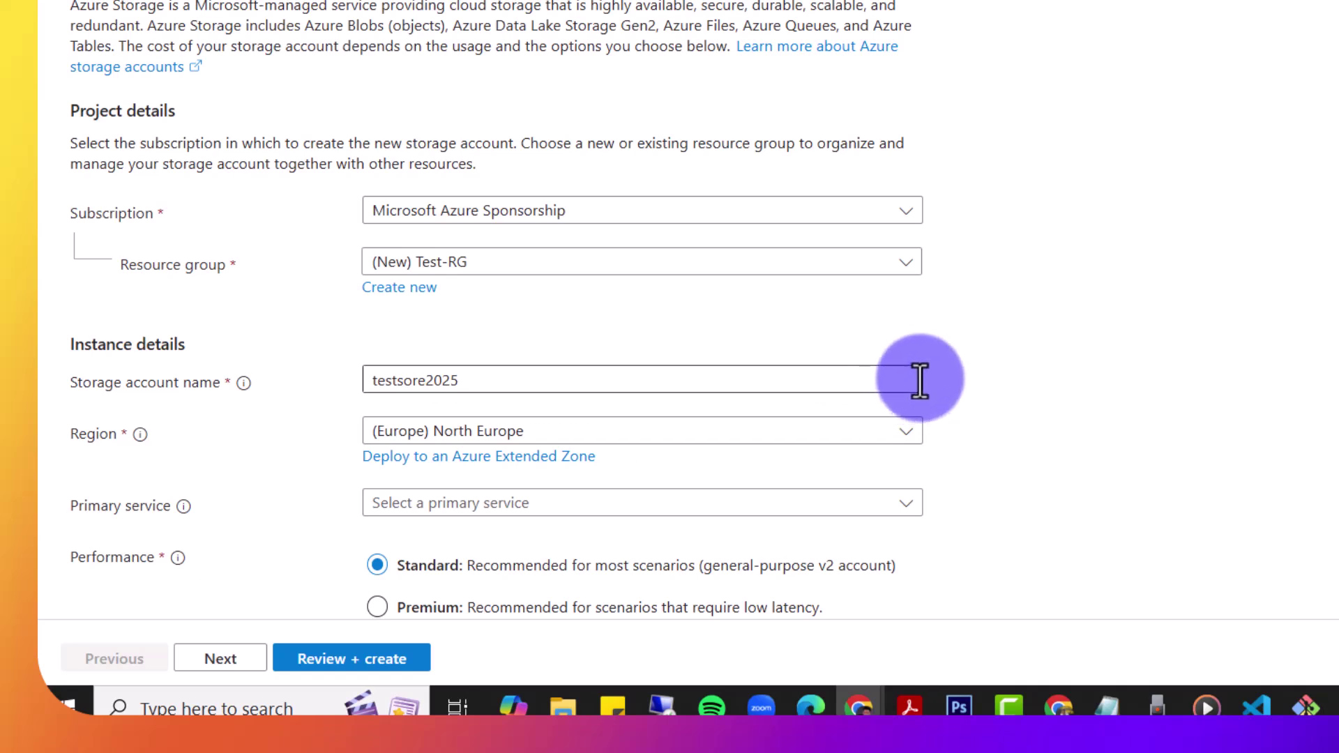
Step: Set primary service to Azure Blob Storage and redundancy to LRS, then continue to Advanced
click(879, 380)
scroll(1043, 384, down, 2)
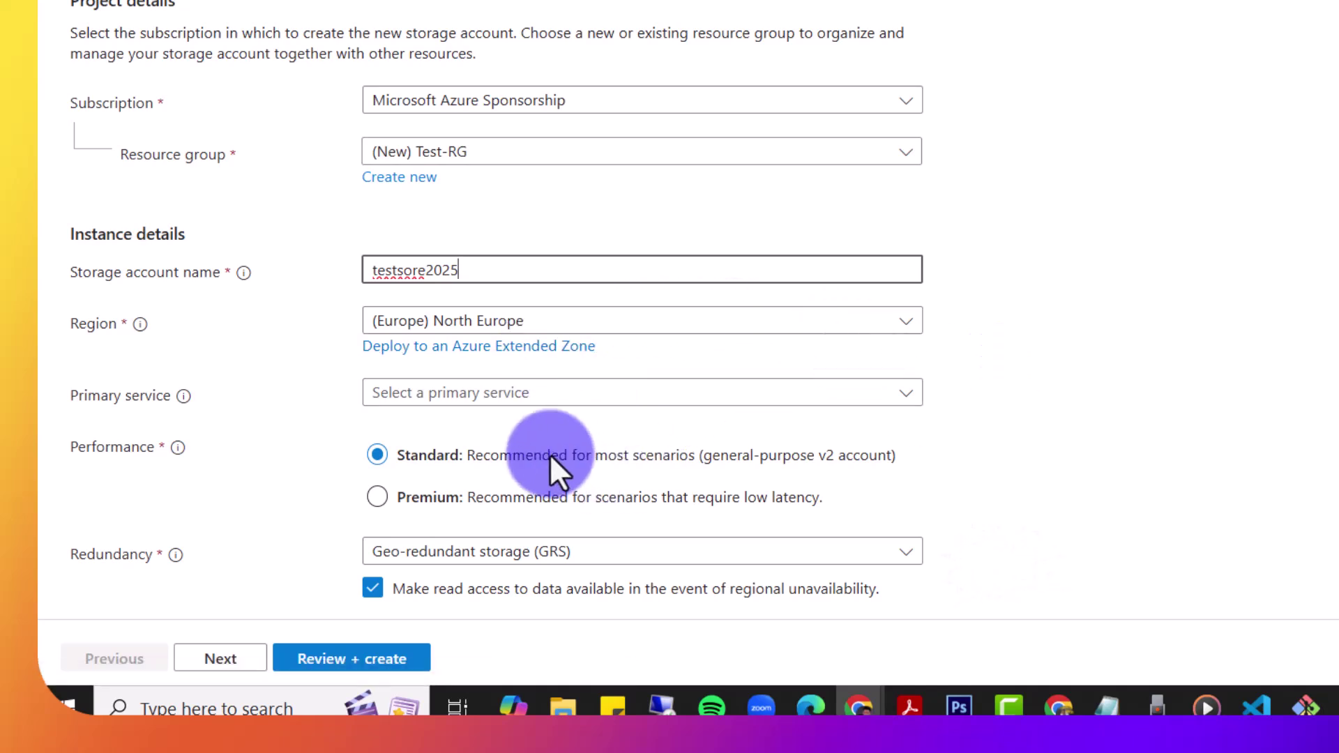
click(562, 412)
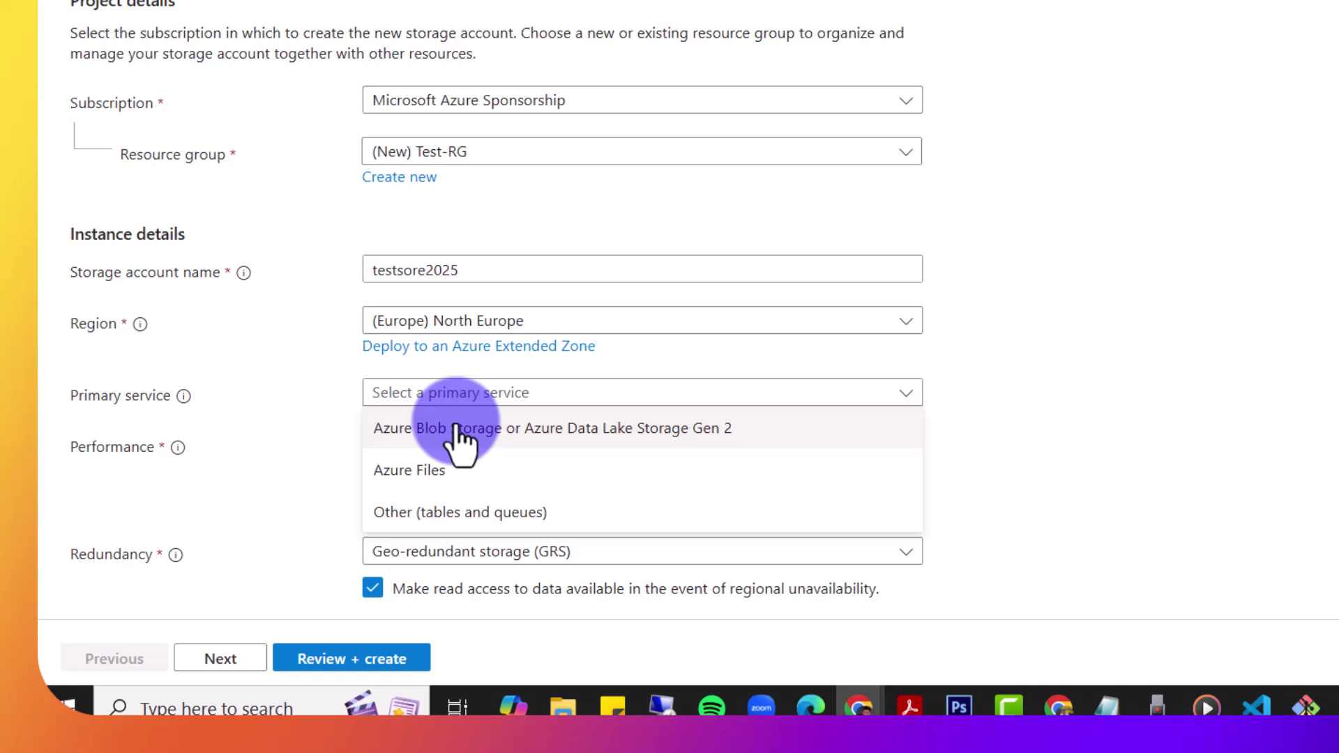
click(457, 436)
scroll(1003, 459, down, 1)
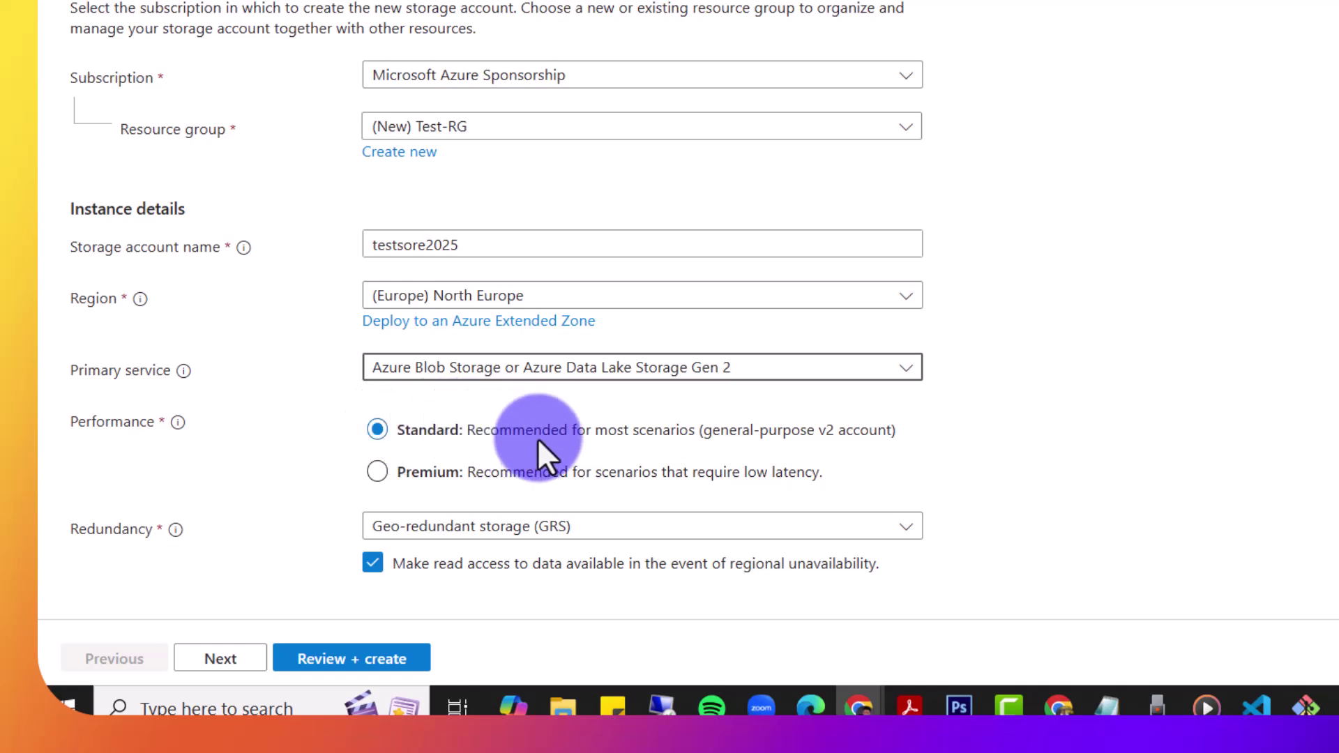
click(628, 531)
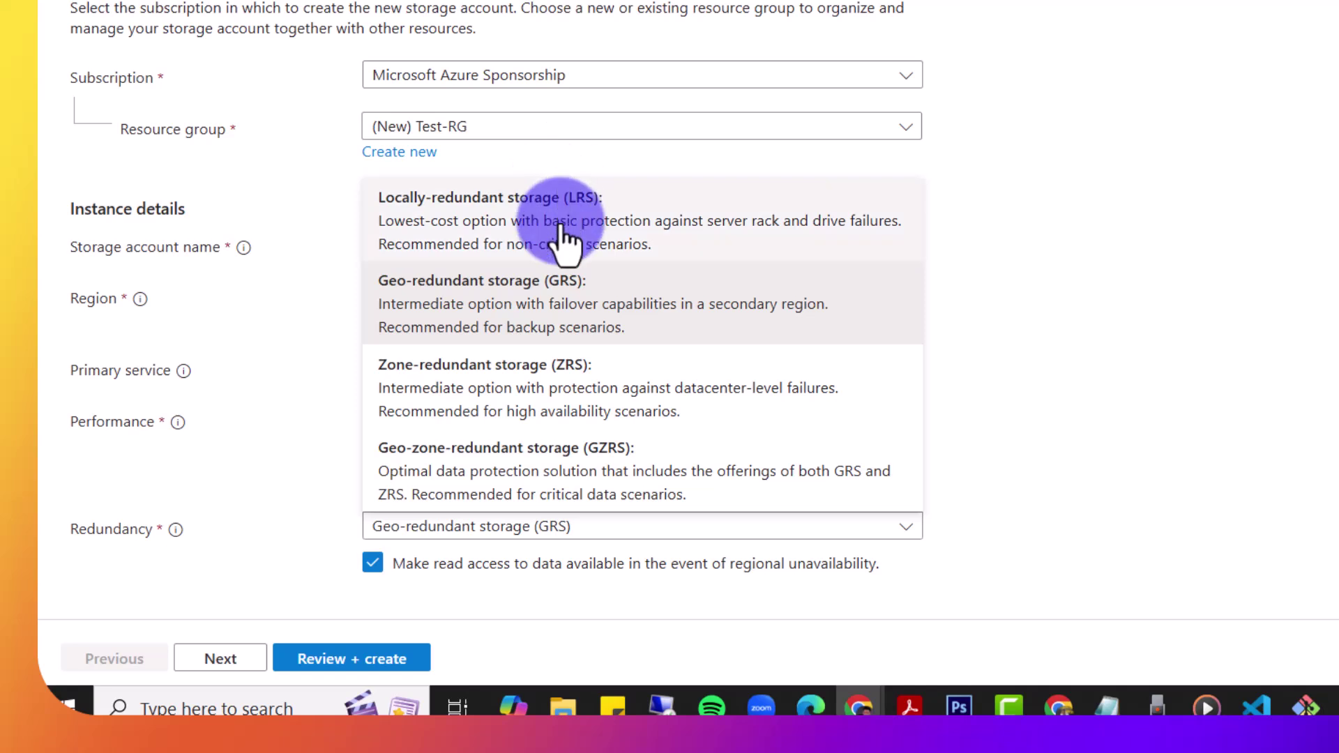
click(569, 252)
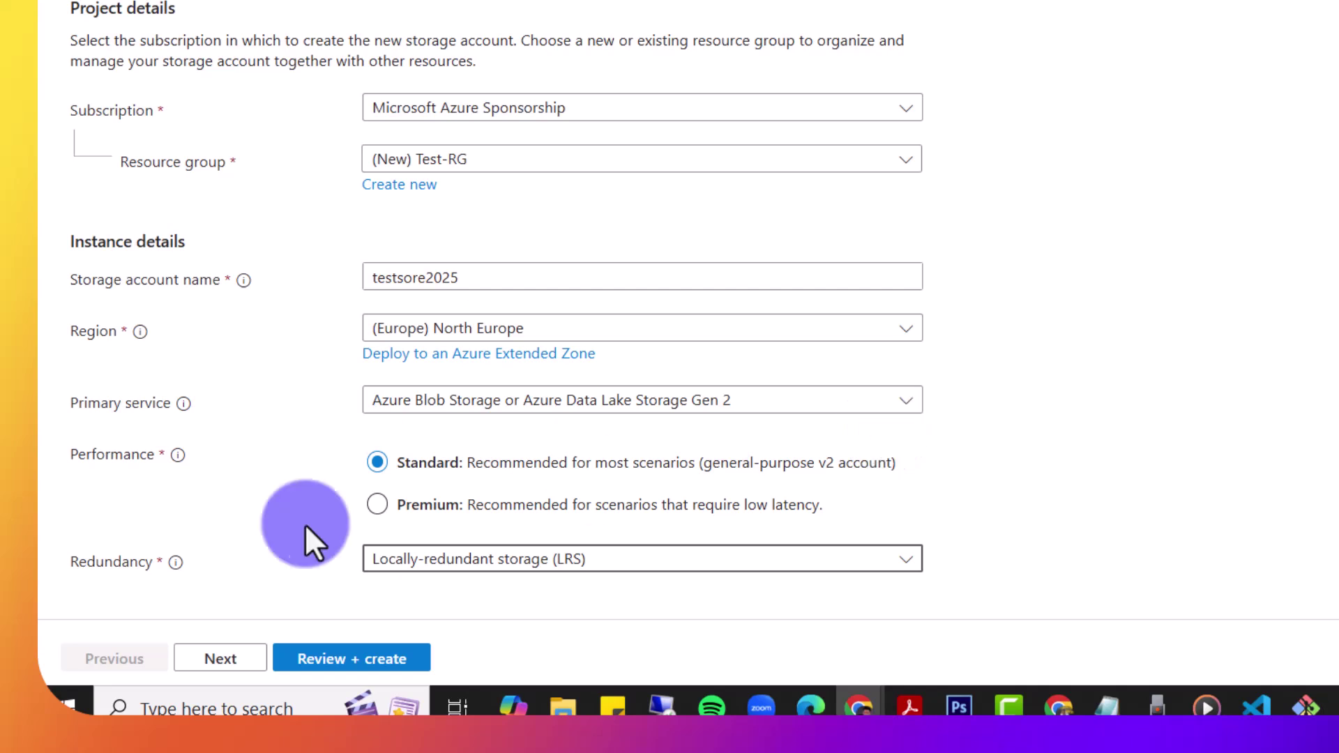
click(230, 671)
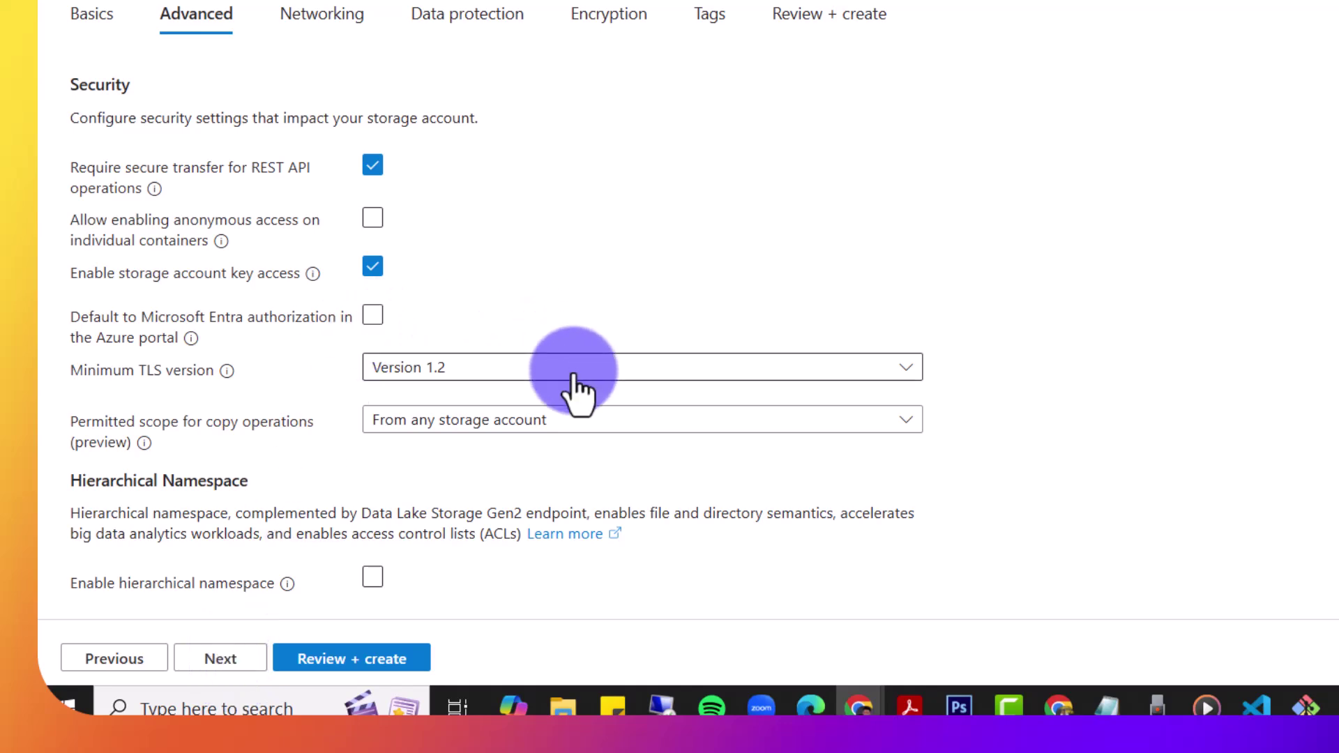
Step: Skip through Advanced, Networking and Data protection to the validated Review + create summary
scroll(579, 484, down, 2)
scroll(584, 492, down, 5)
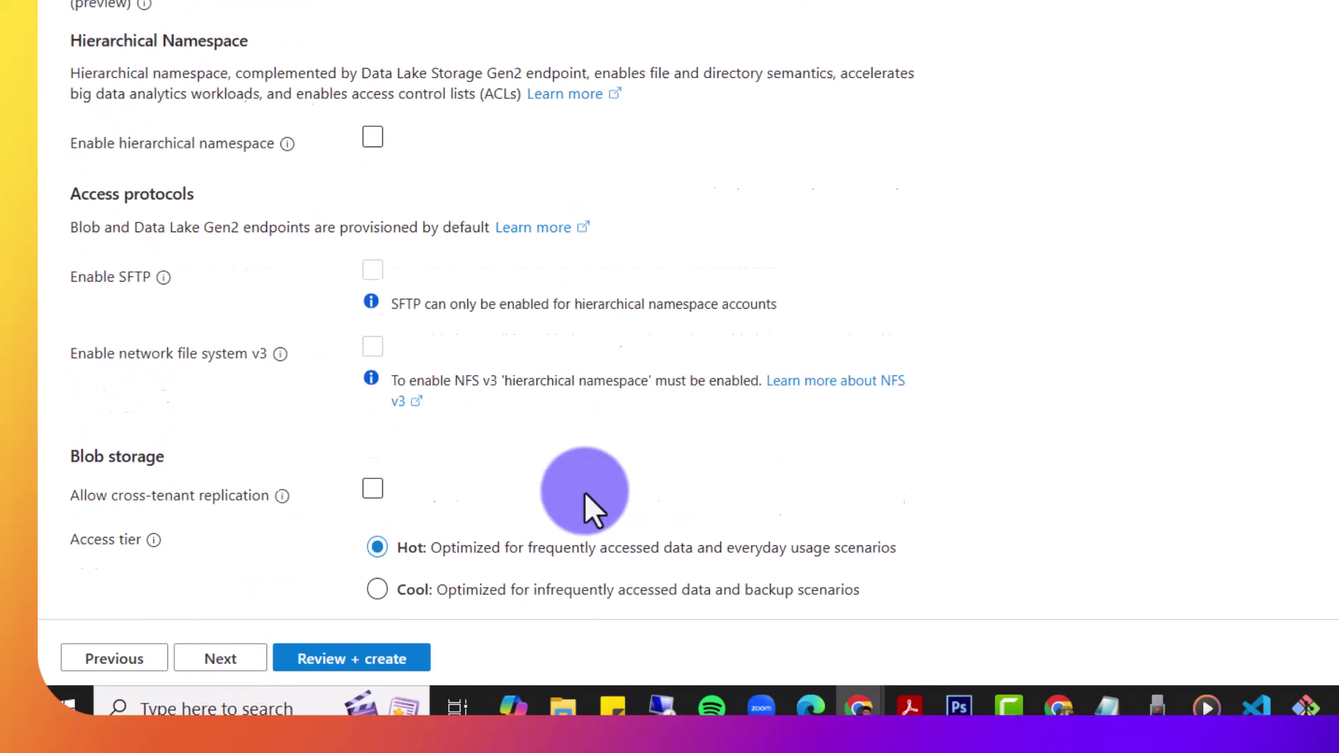
scroll(583, 491, up, 6)
click(259, 658)
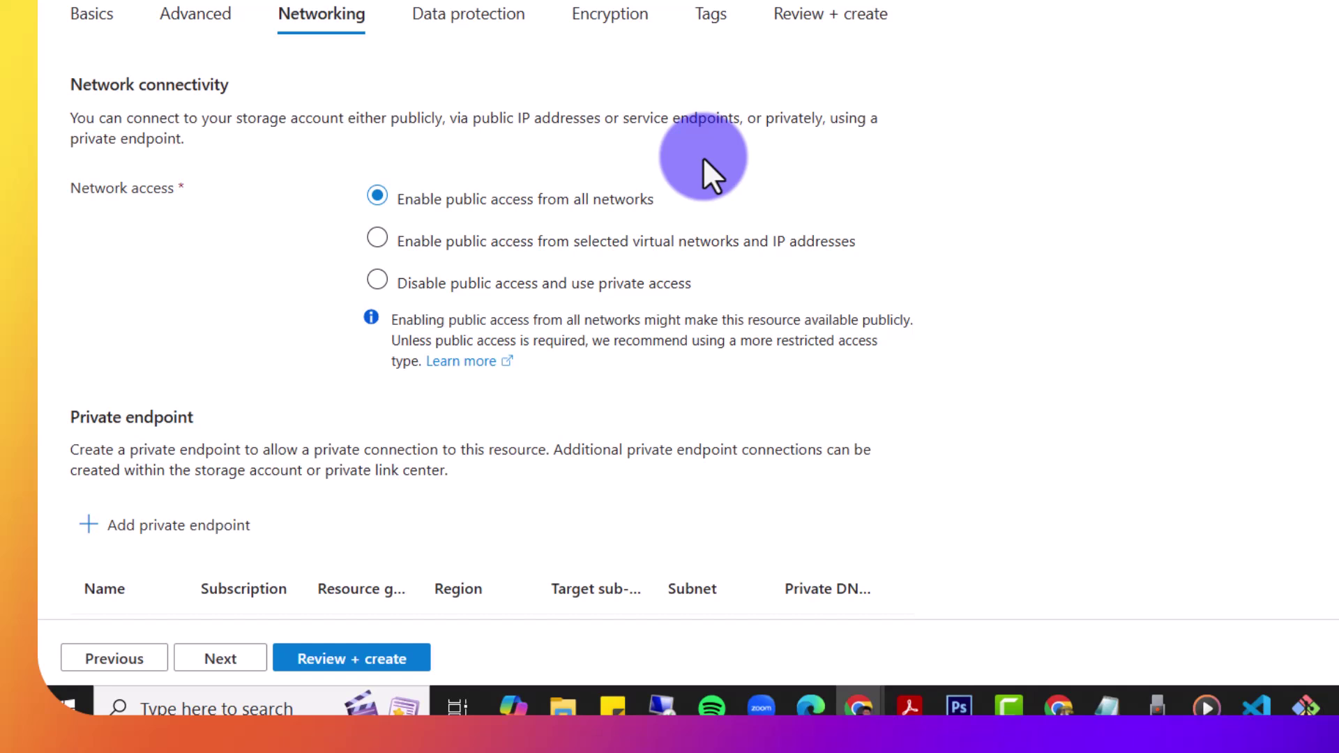
click(214, 661)
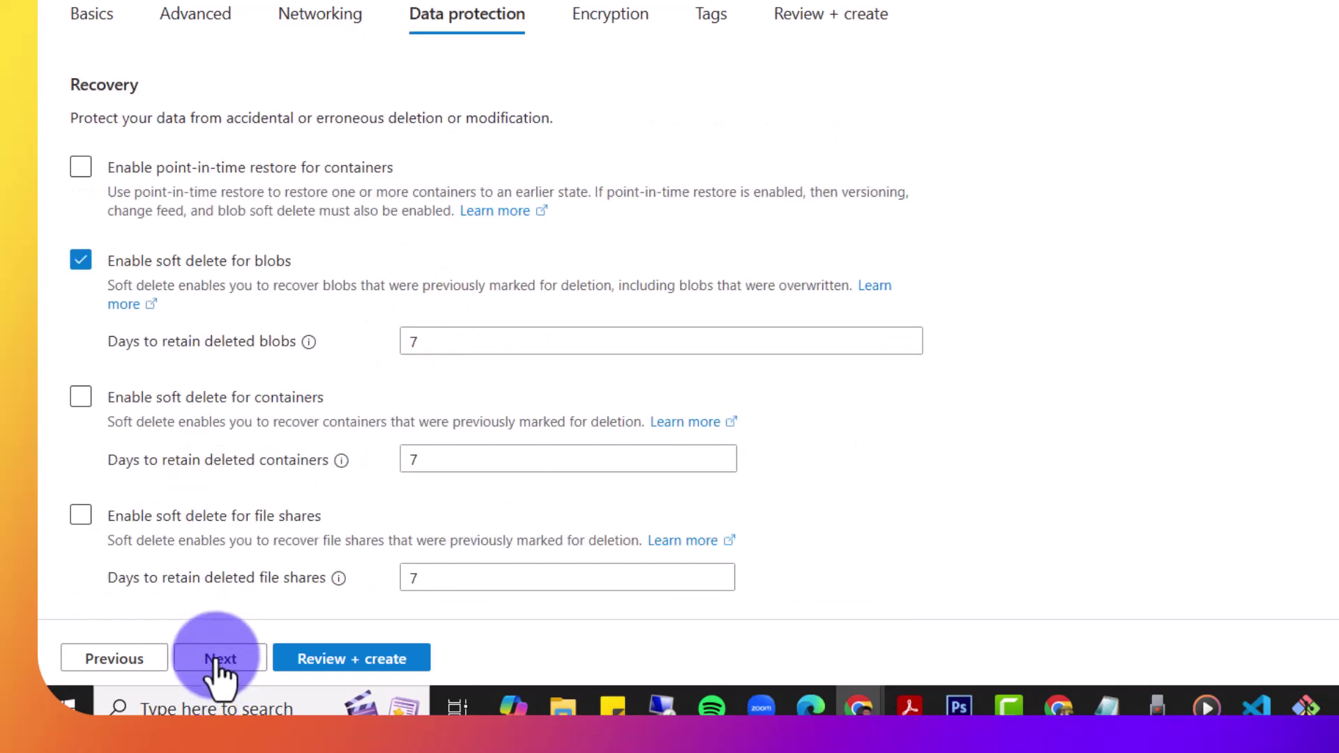
click(368, 671)
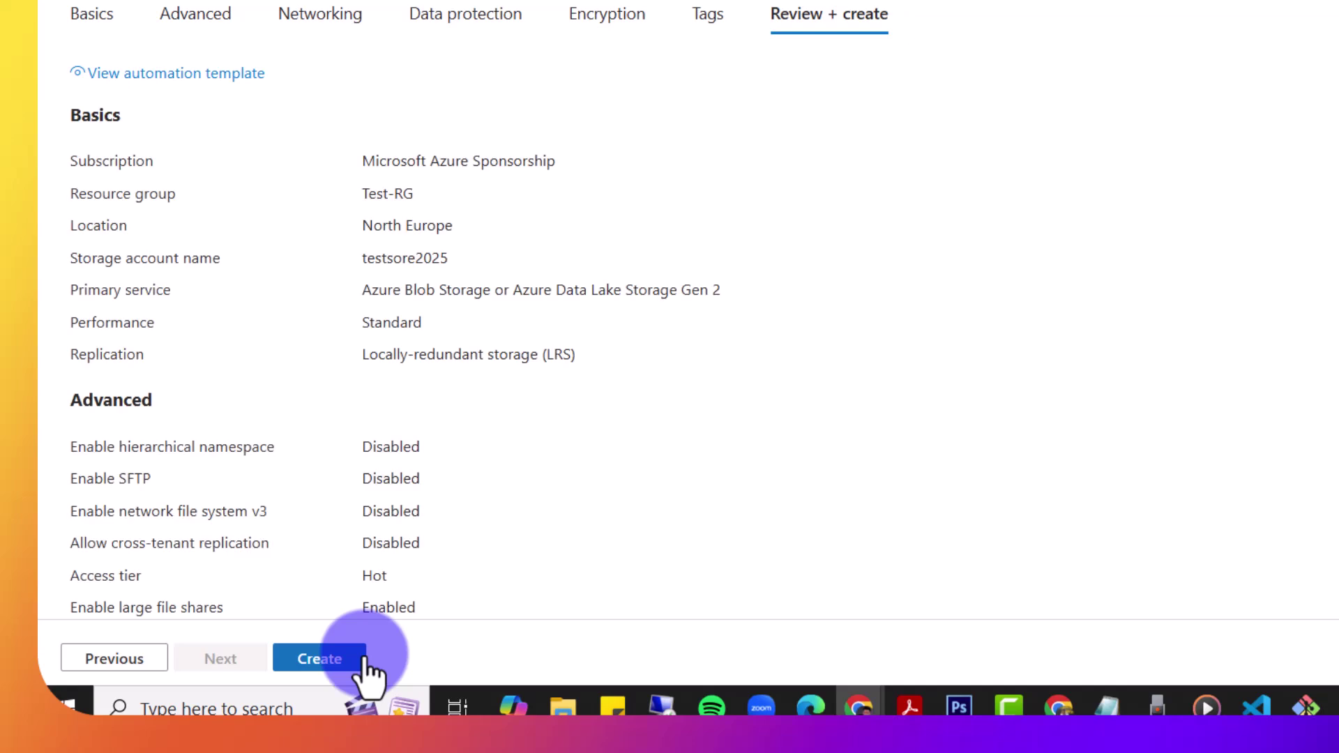
Step: Deploy testsore2025 into Test-RG and wait until deployment completes
click(315, 660)
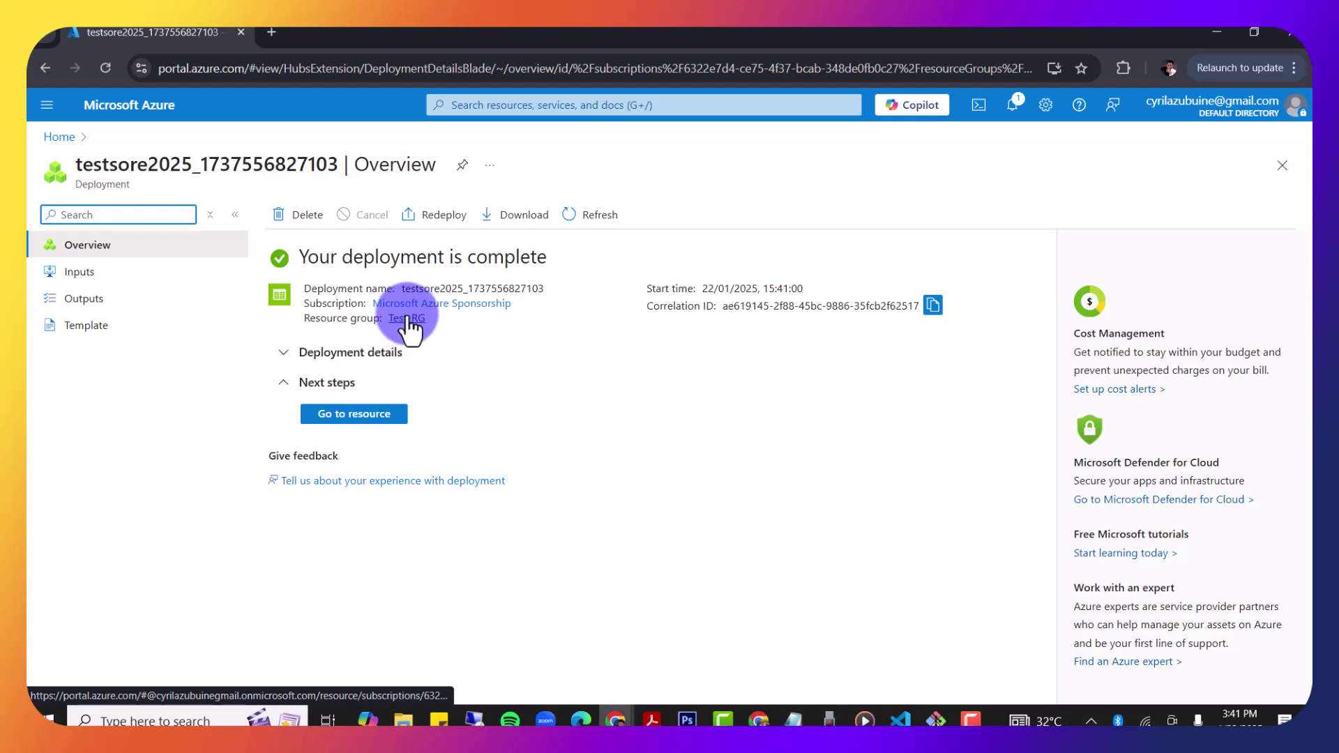
Step: Go to the testsore2025 resource and open its Storage browser
click(342, 415)
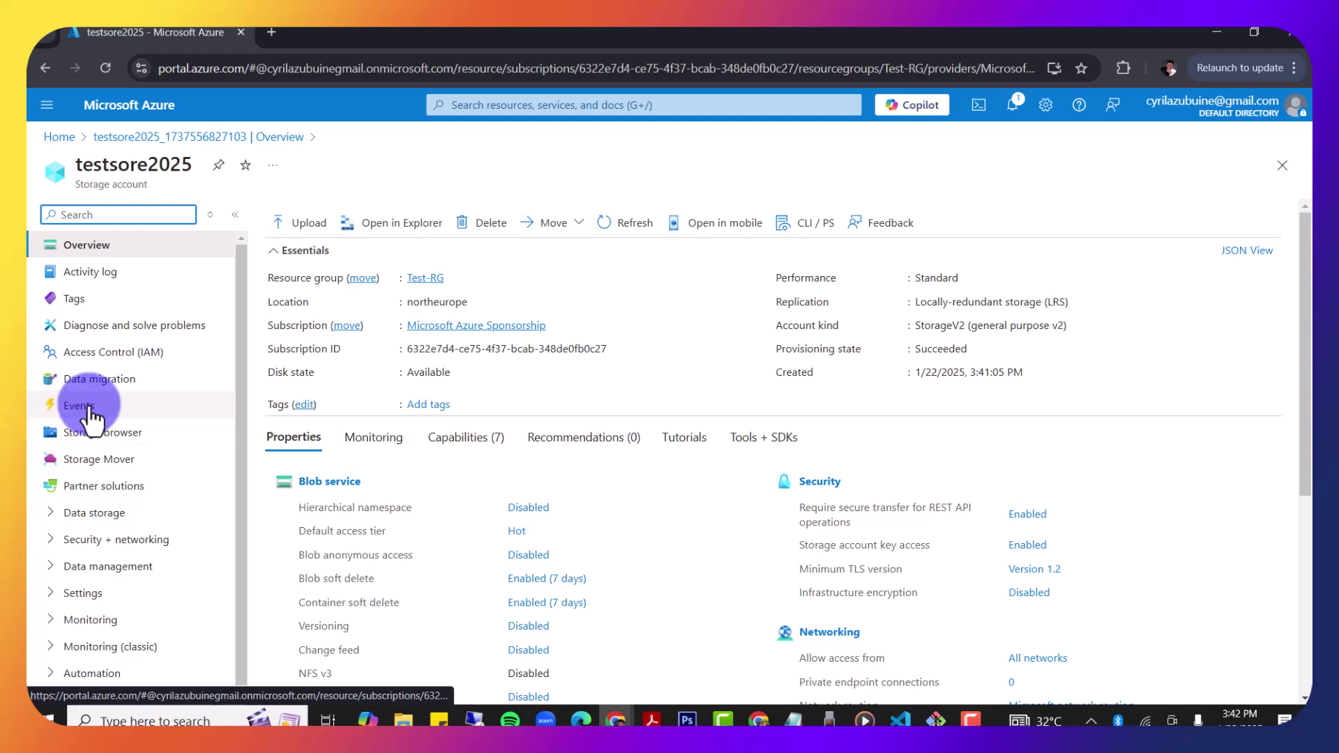
click(97, 434)
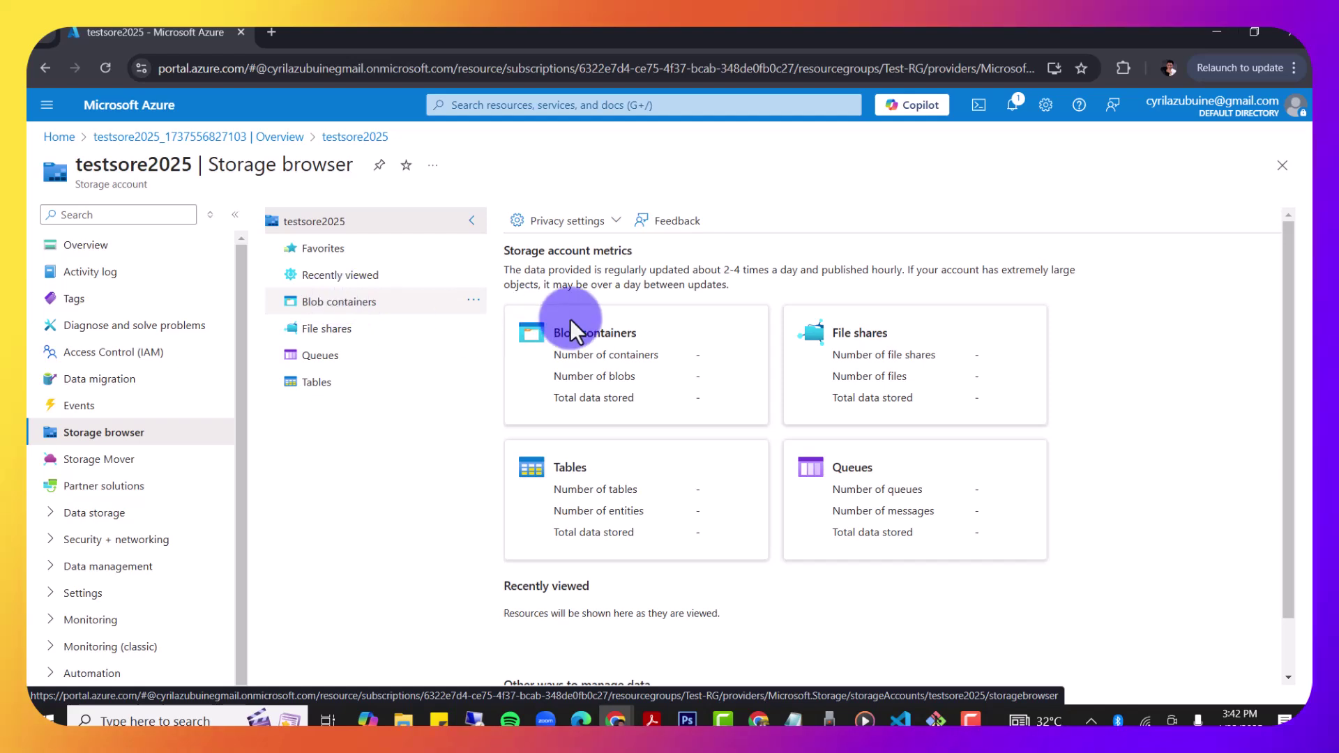
Step: Check that File shares is empty, then list blob containers showing only $logs
click(628, 364)
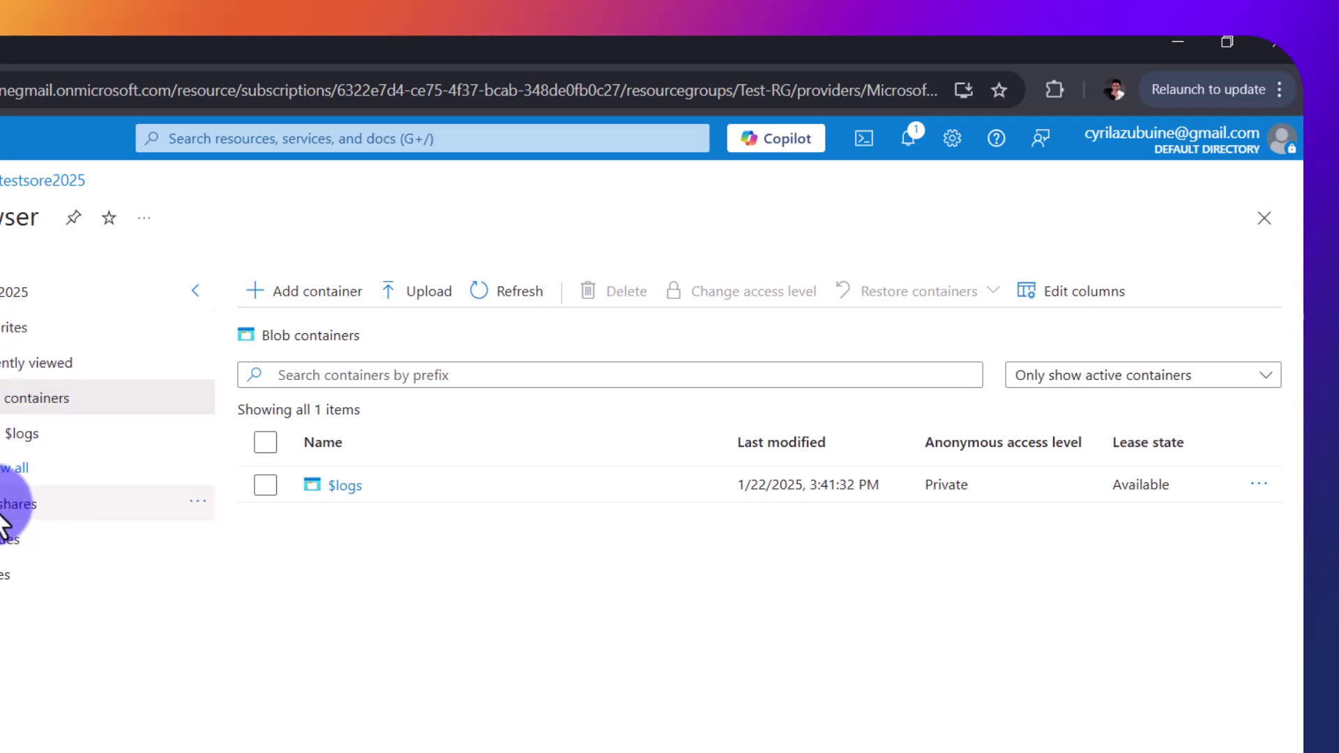
click(21, 504)
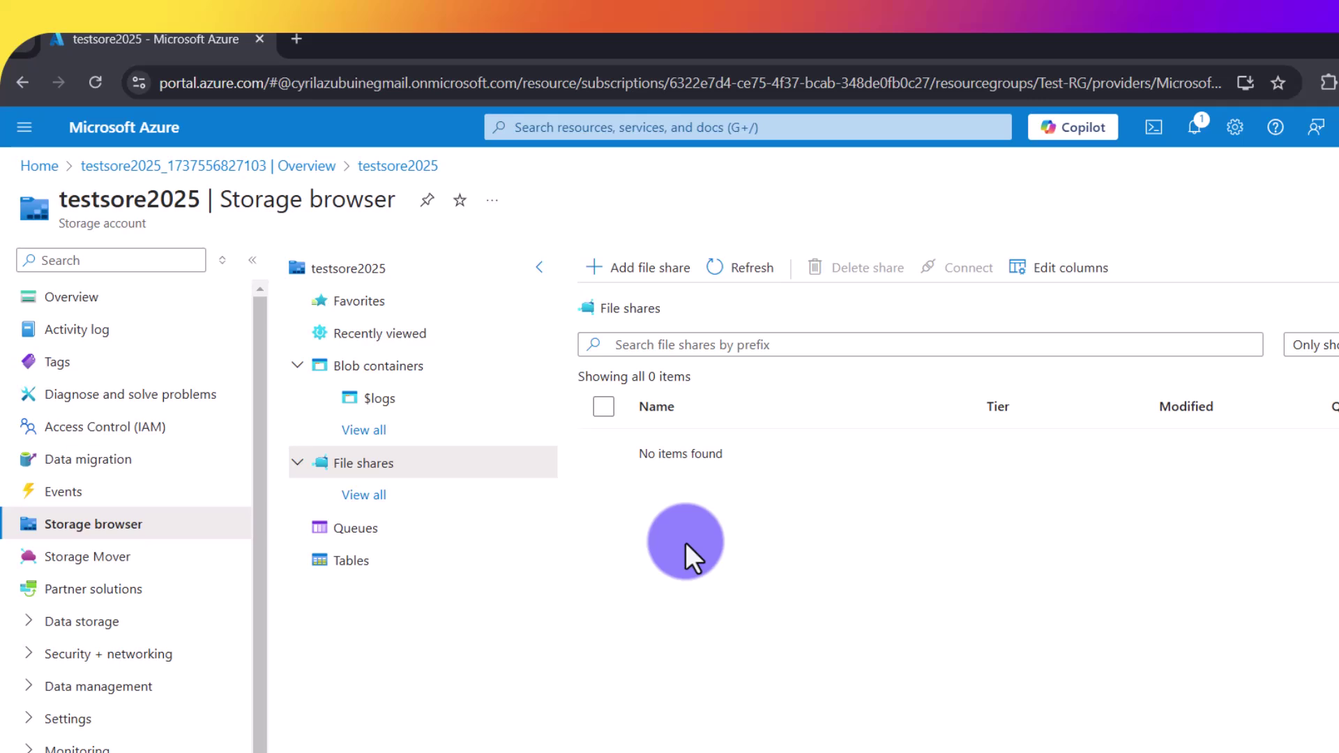
click(371, 367)
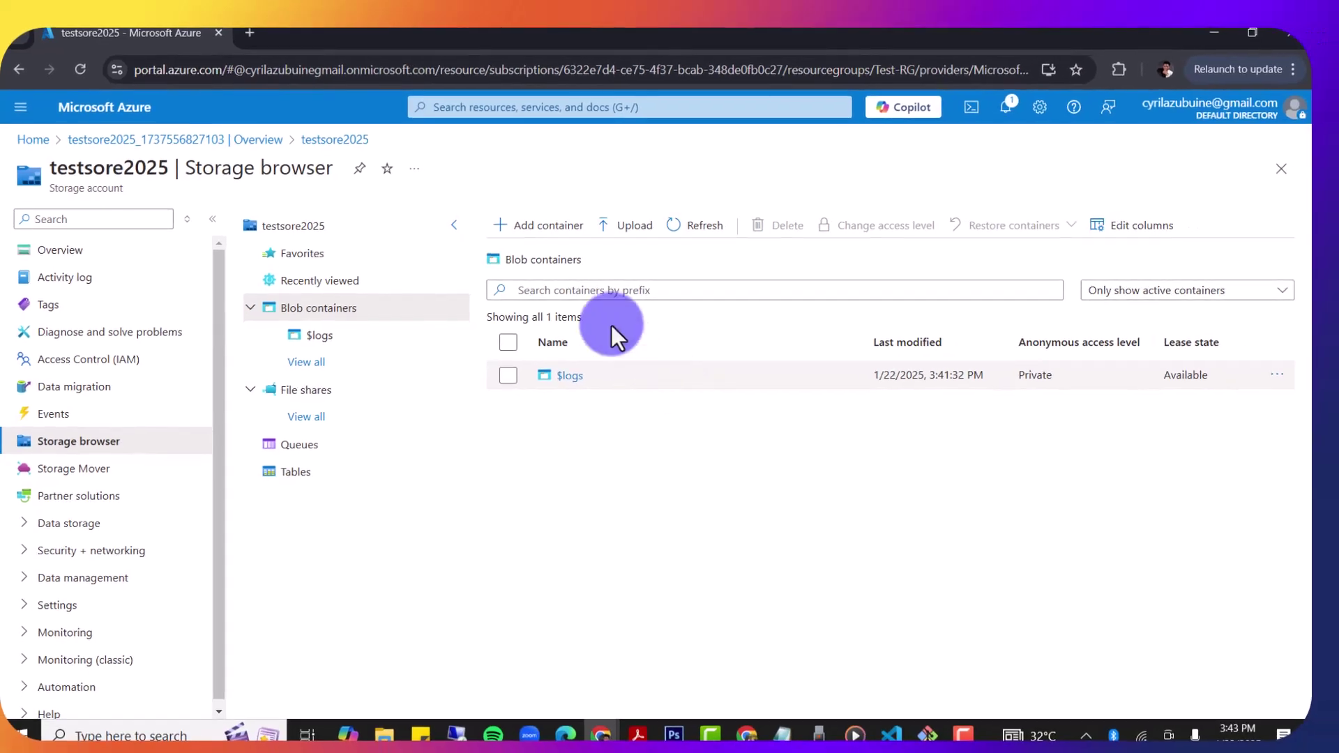
Step: Add a private blob container named mycontainer and select it in the list
click(536, 236)
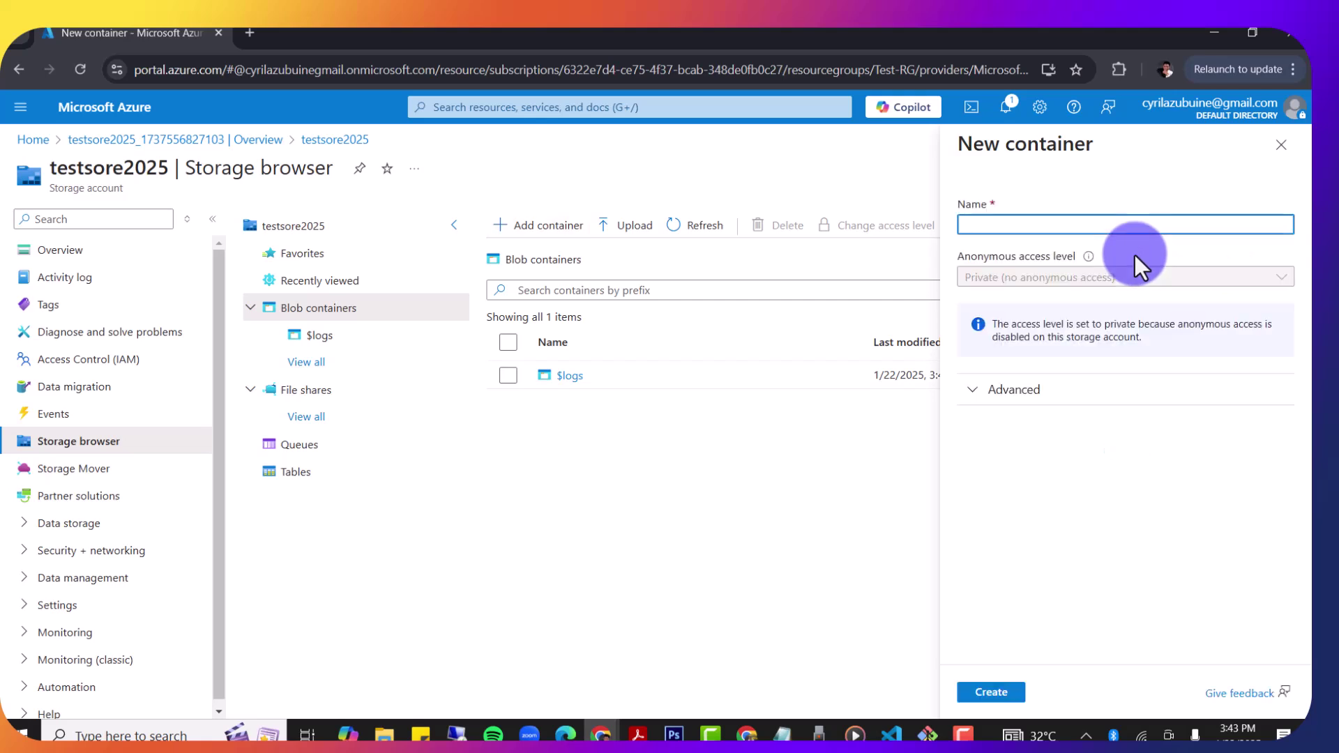
text(c)
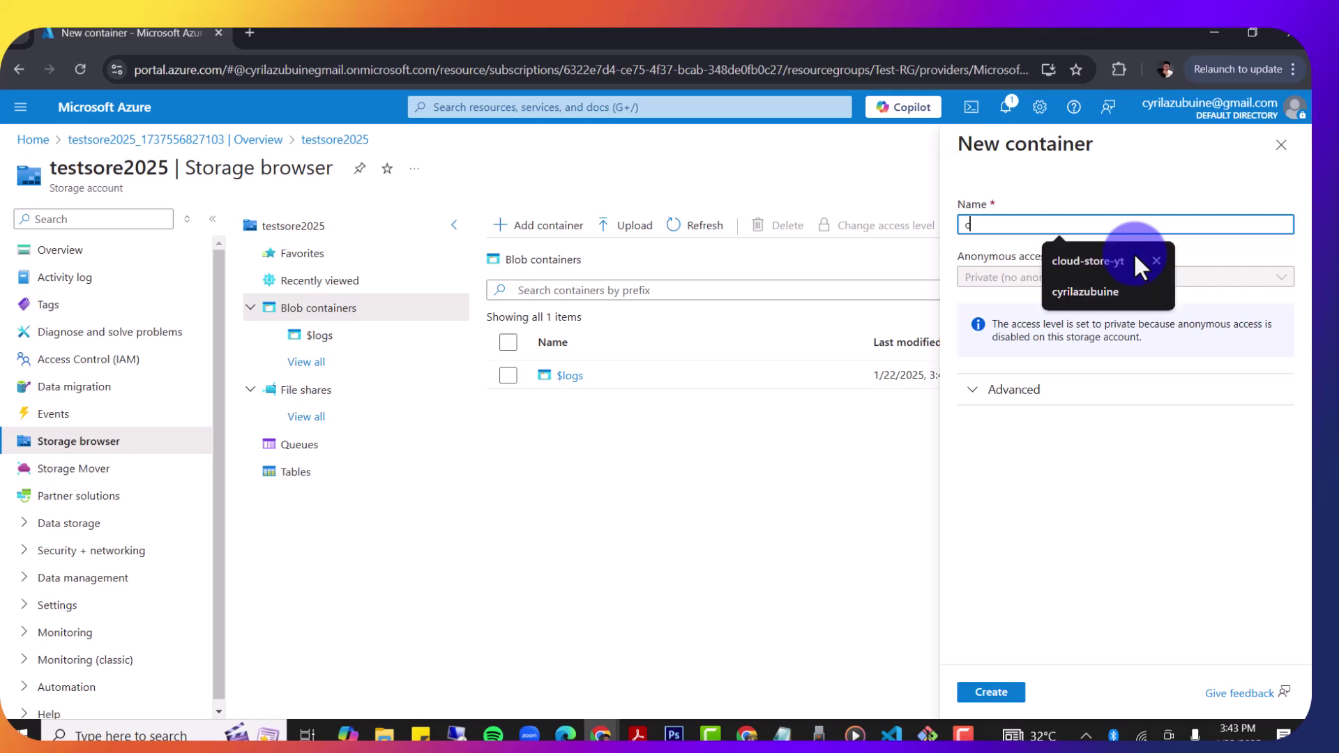
key(BackSpace)
text(m)
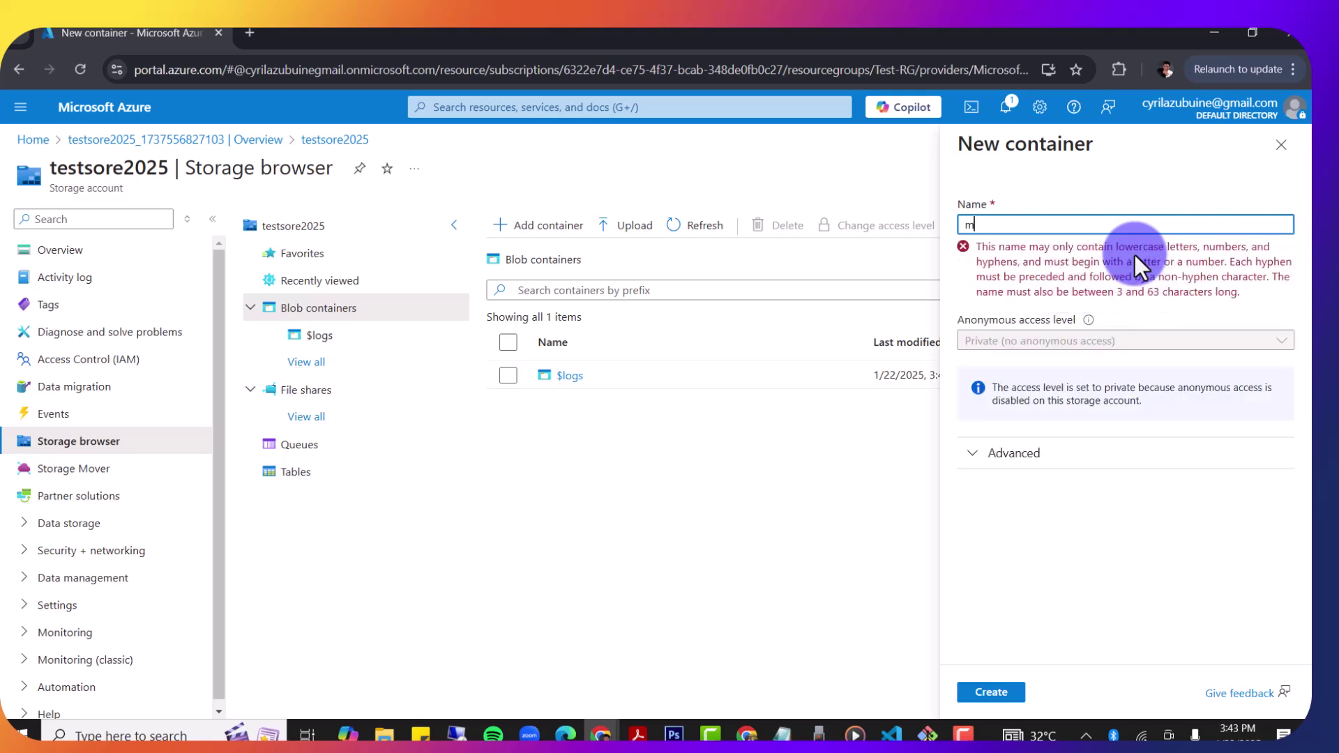
text(ycontai)
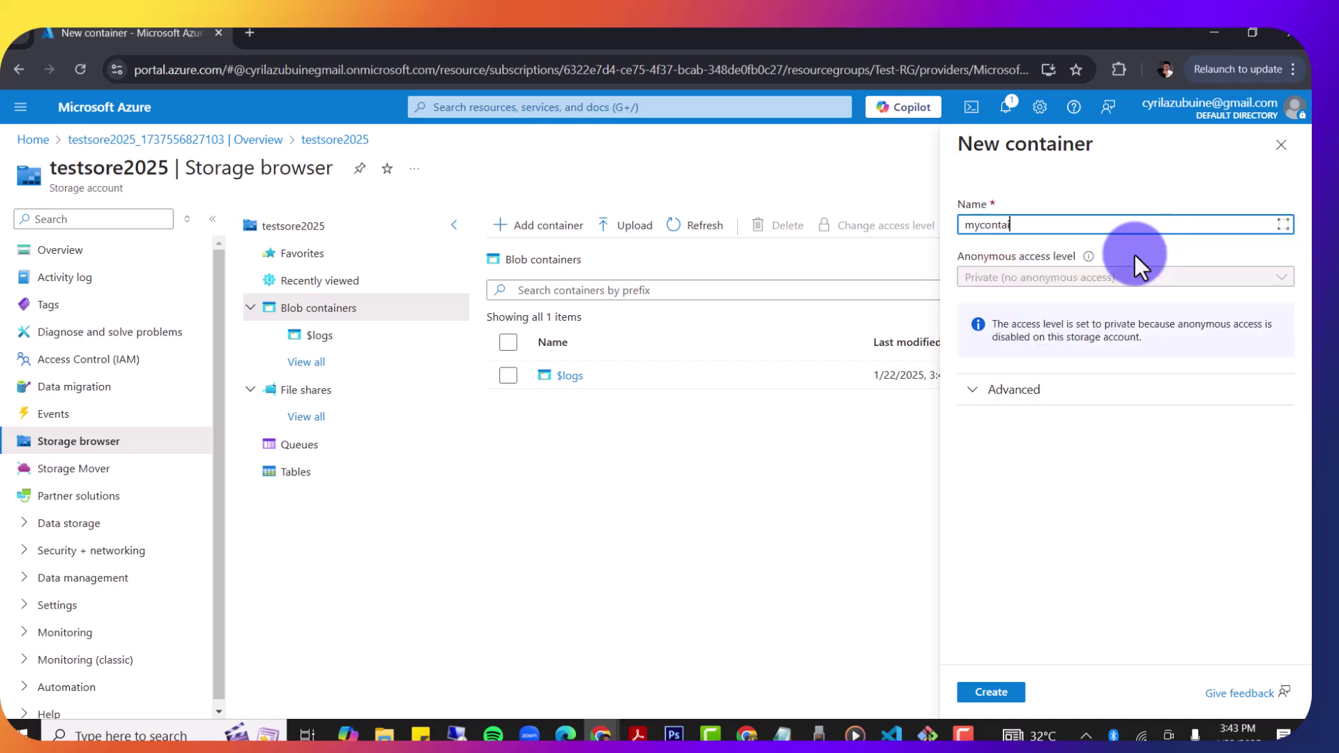
text(ner)
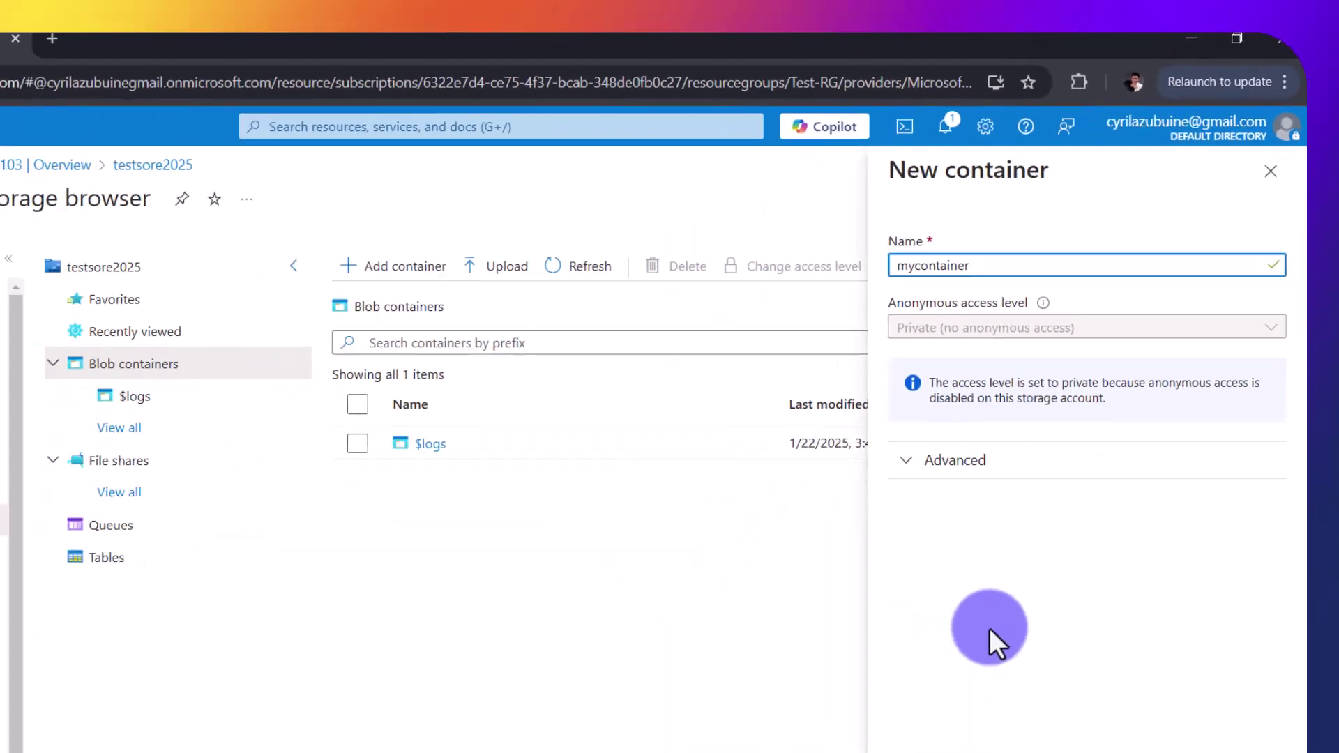
click(1002, 693)
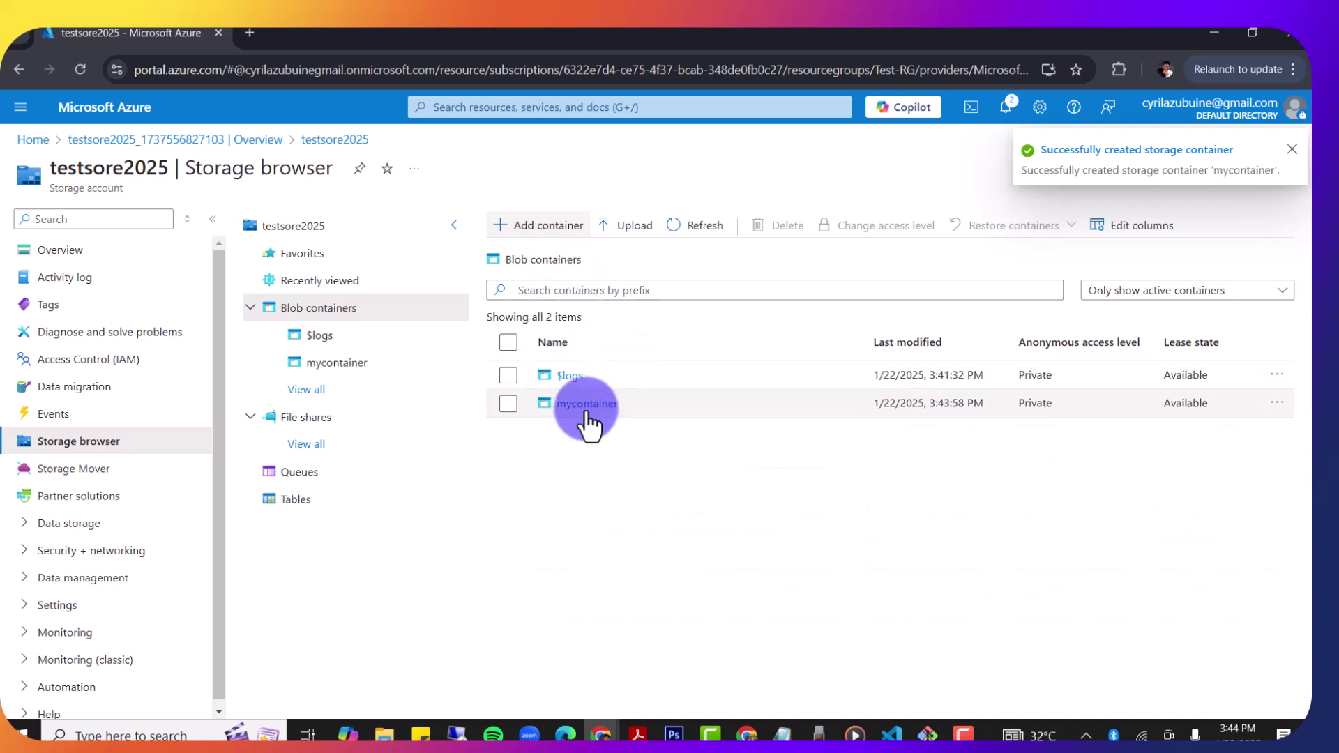
click(588, 413)
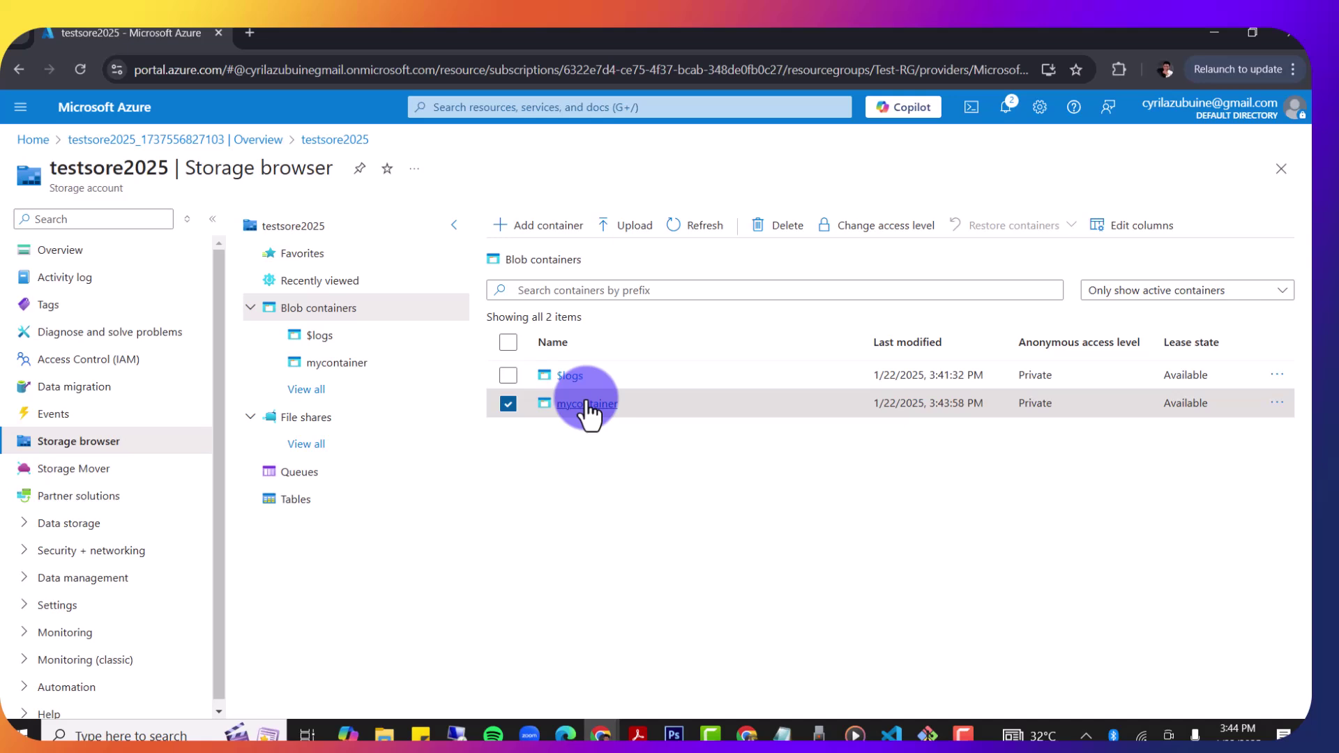
Step: Open mycontainer to view its empty blob list
click(586, 405)
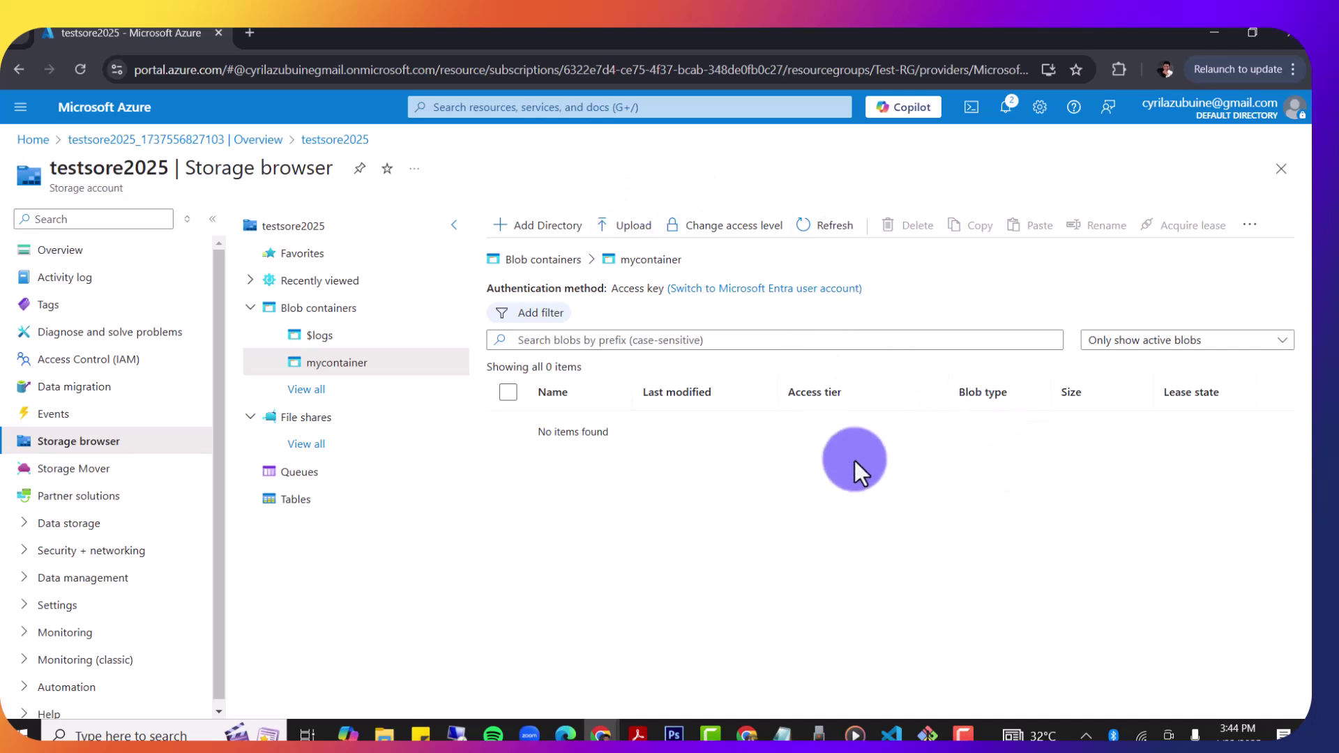
Step: Select beautiful-afroamerican-couple-front-view.jpg from Downloads in the Upload blob pane
click(628, 230)
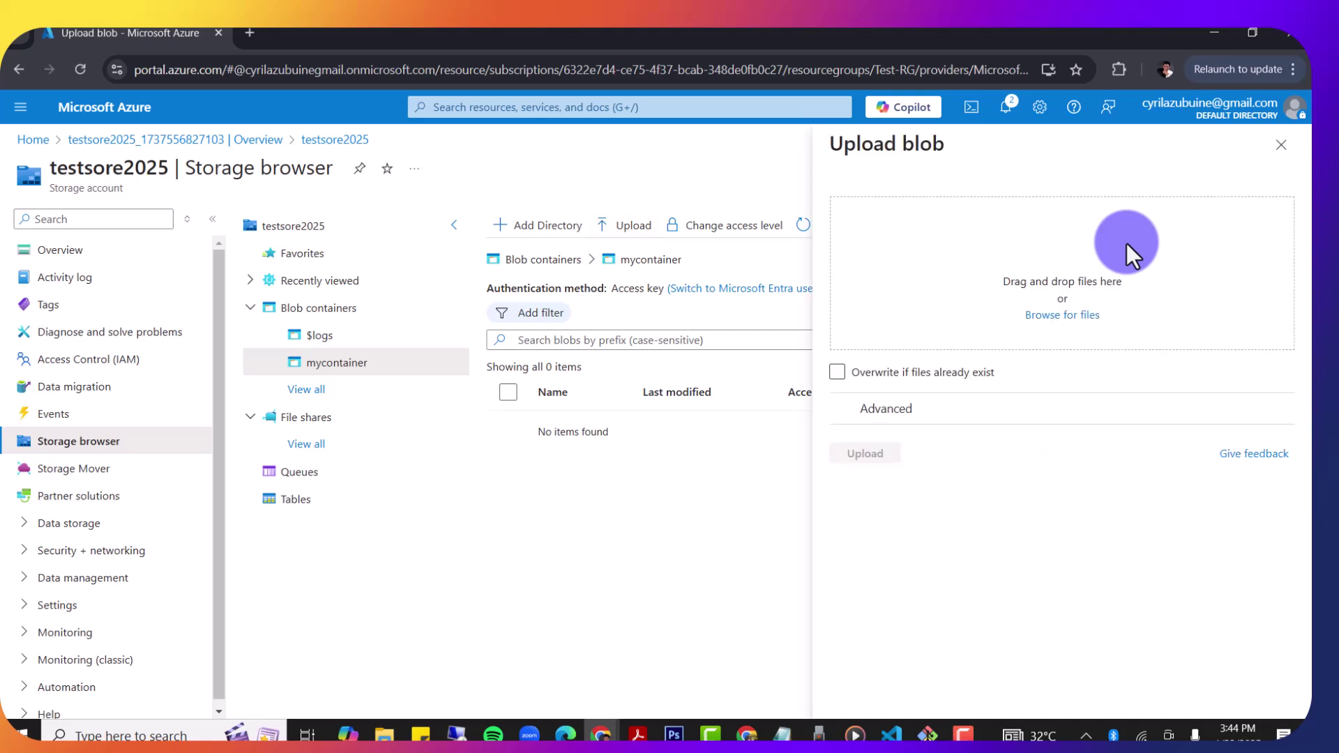
click(1053, 316)
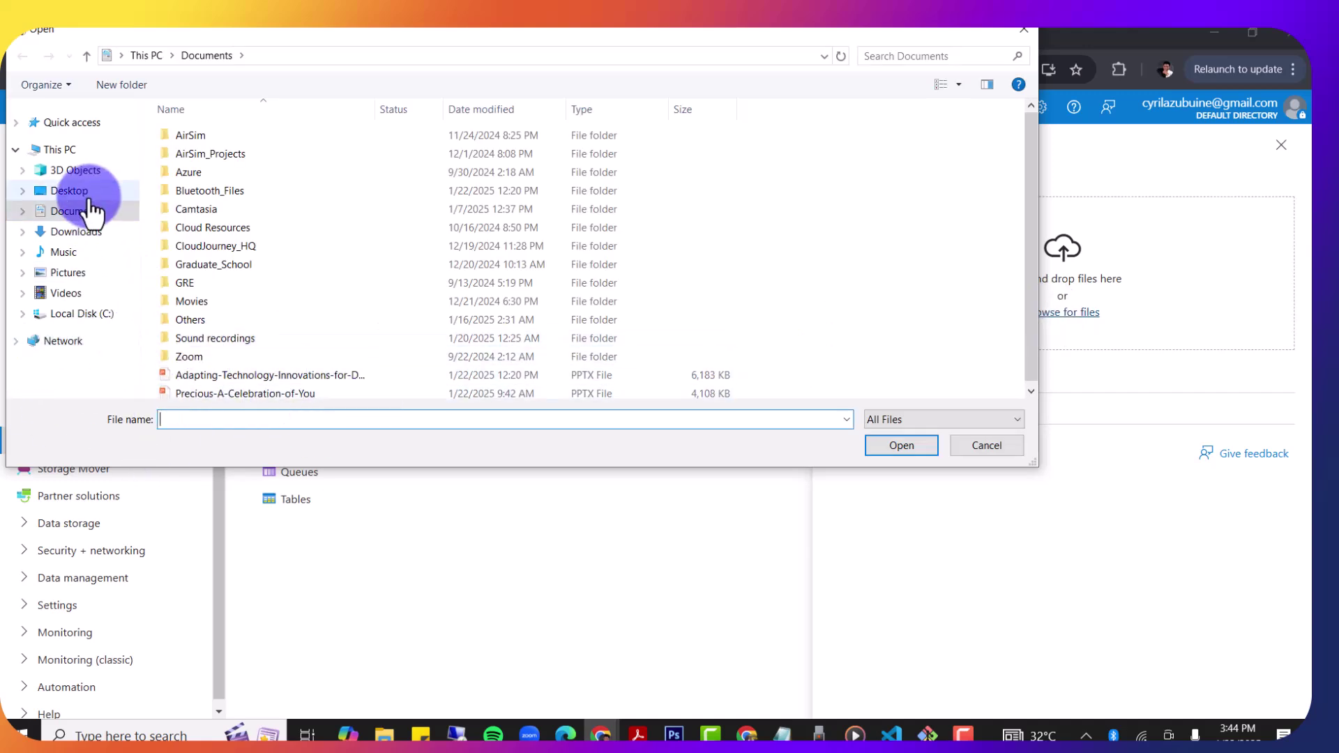
click(76, 232)
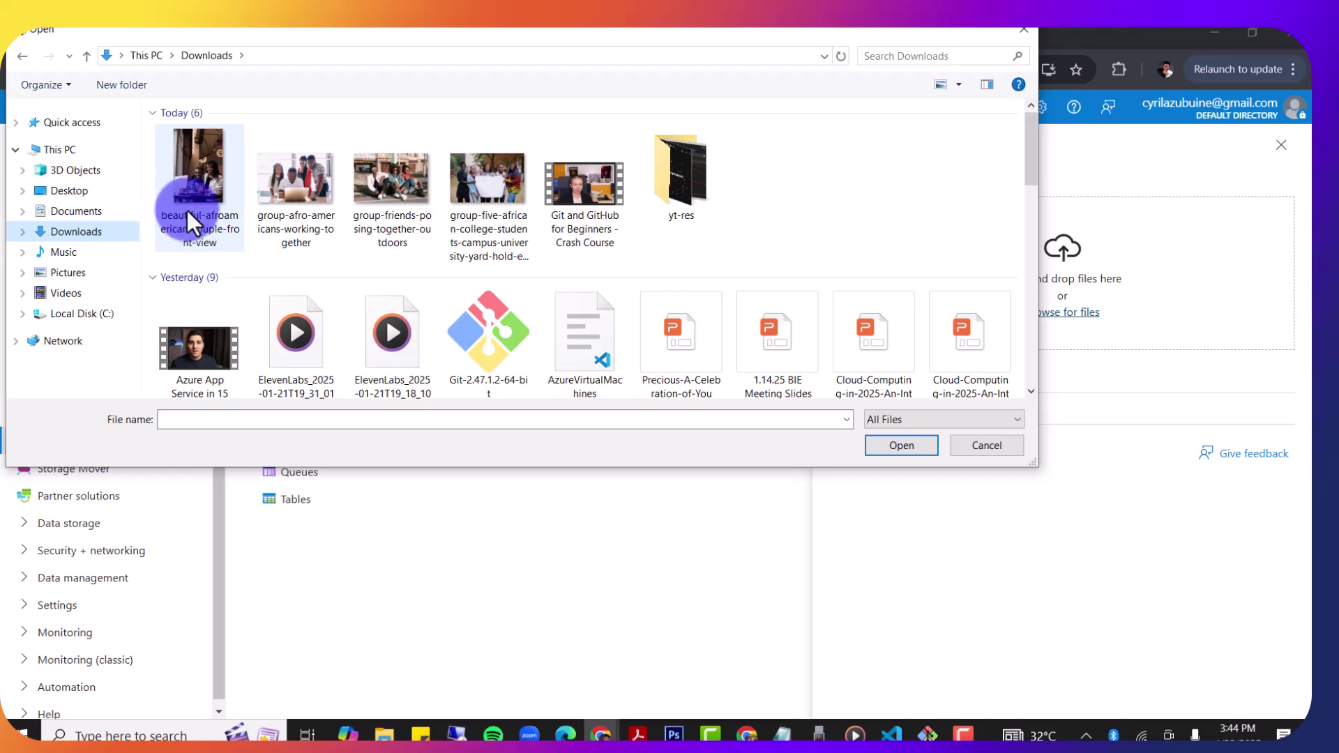
double_click(212, 171)
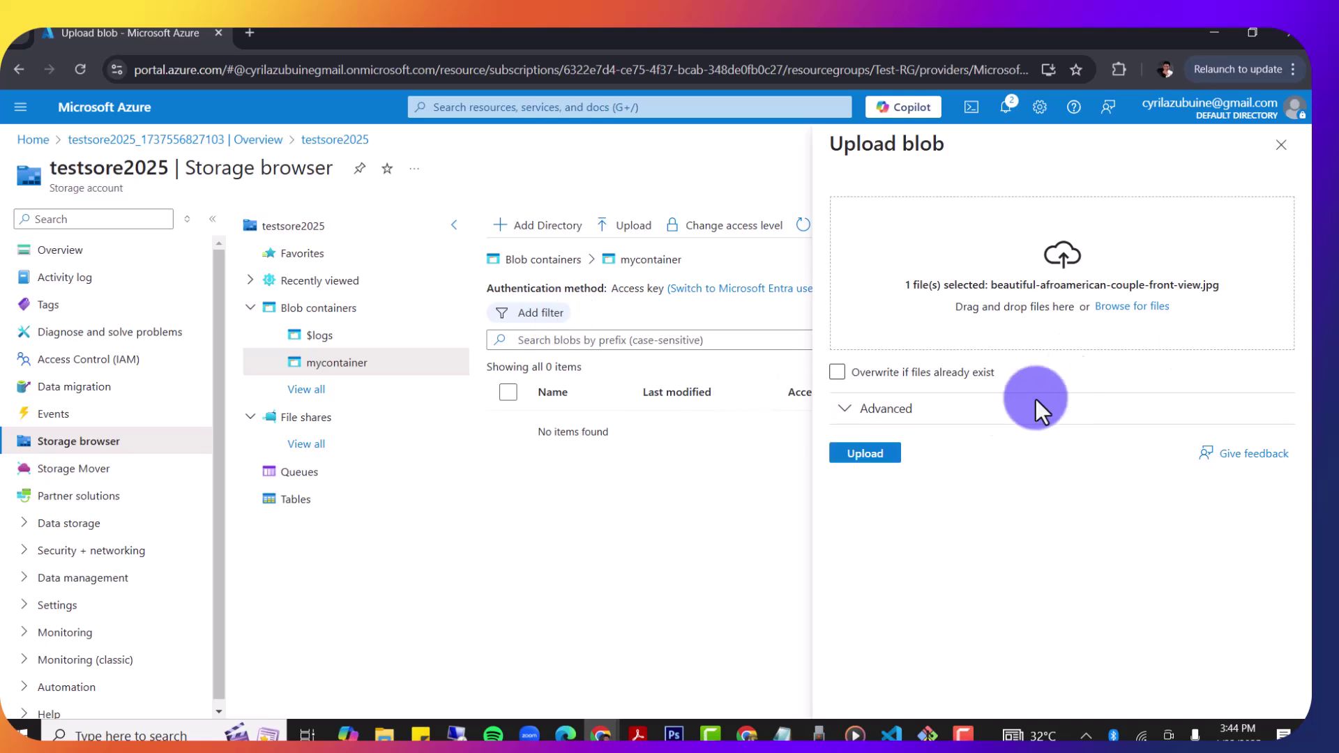
Step: Upload the 10.42 MiB photo to mycontainer with 'Overwrite if files already exist' left off
click(865, 454)
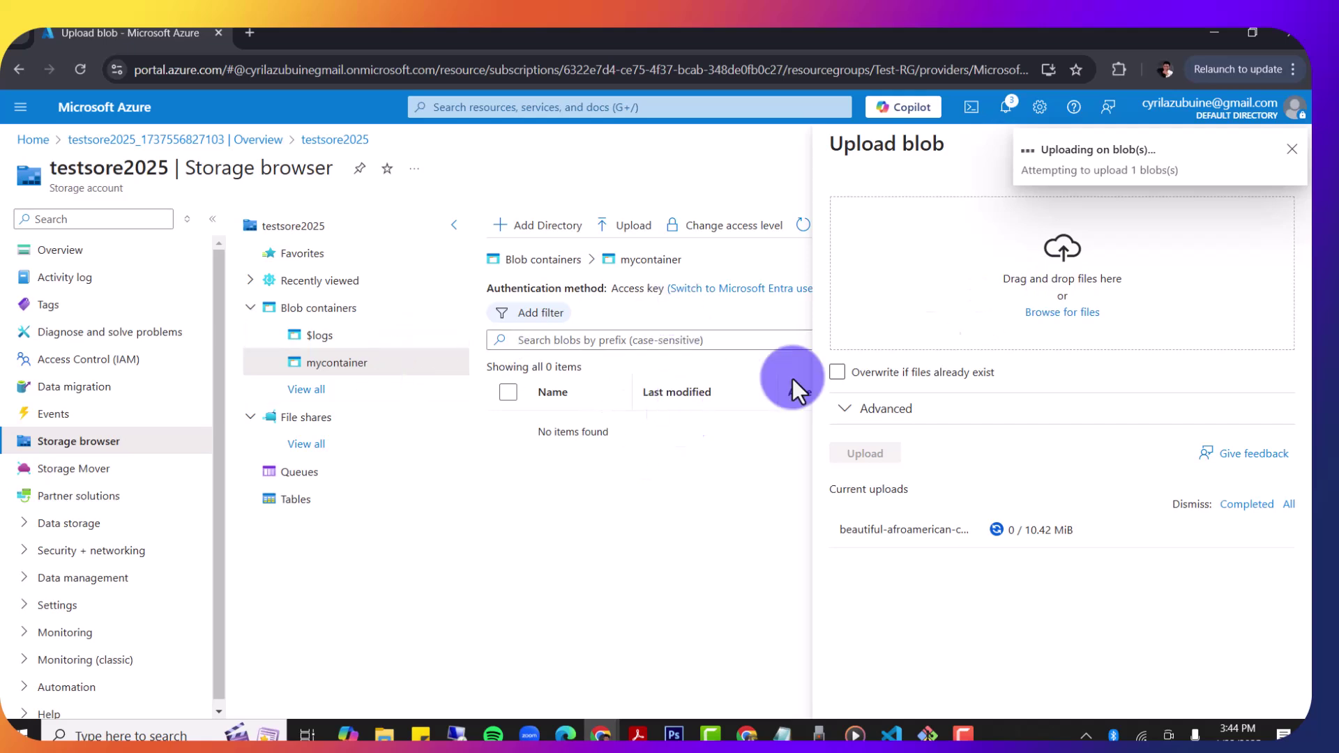
click(929, 380)
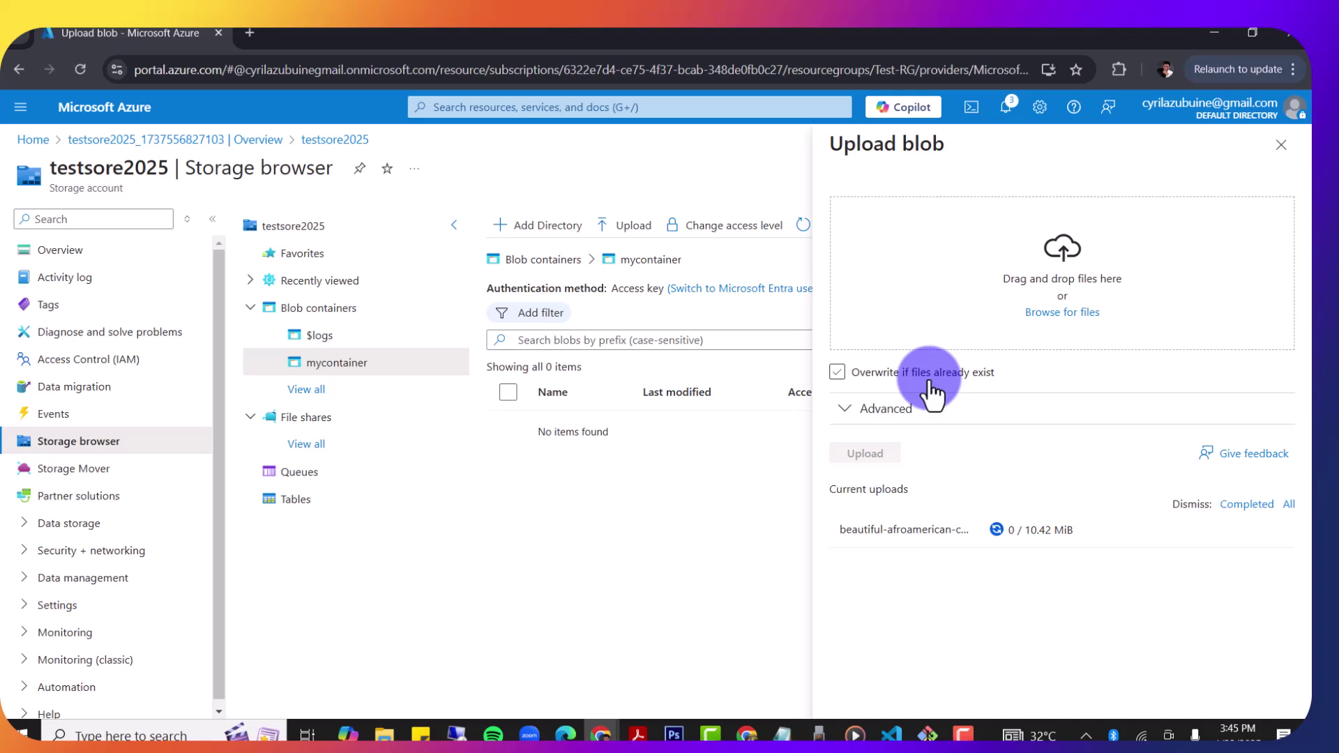
click(931, 382)
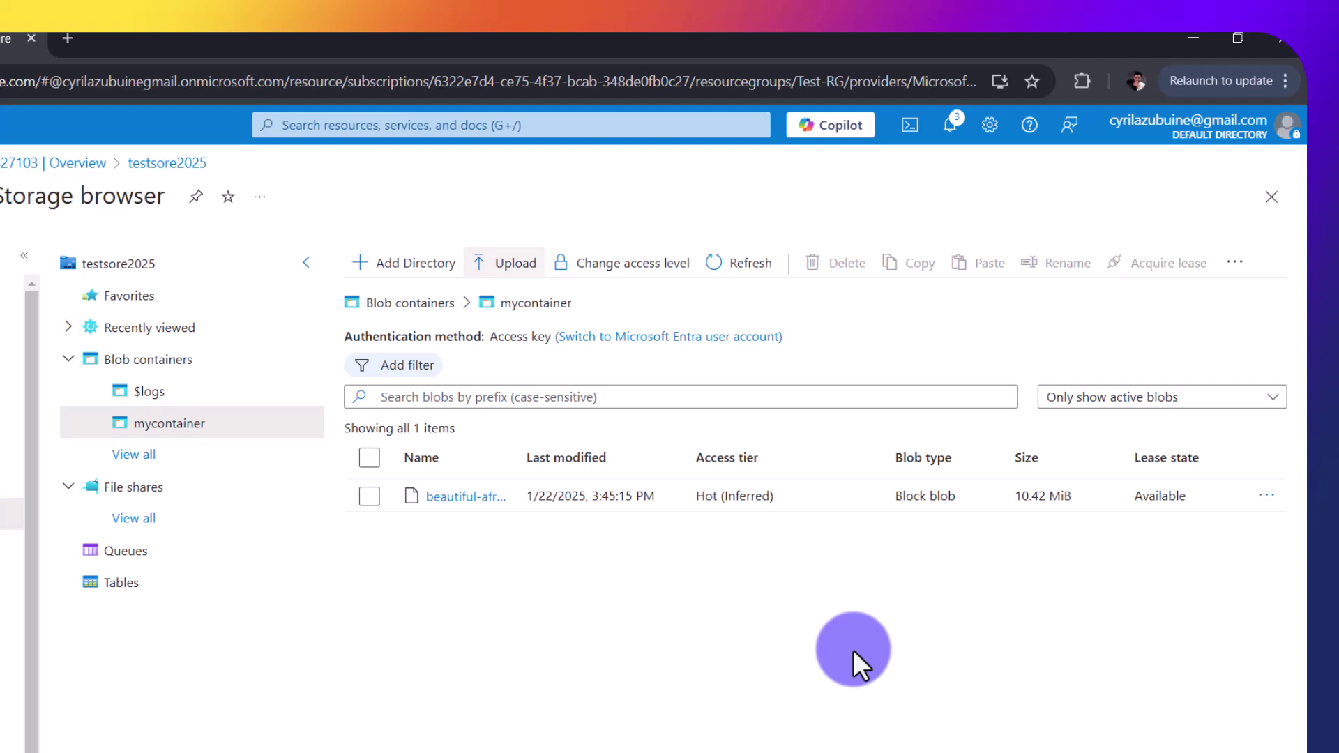
click(458, 497)
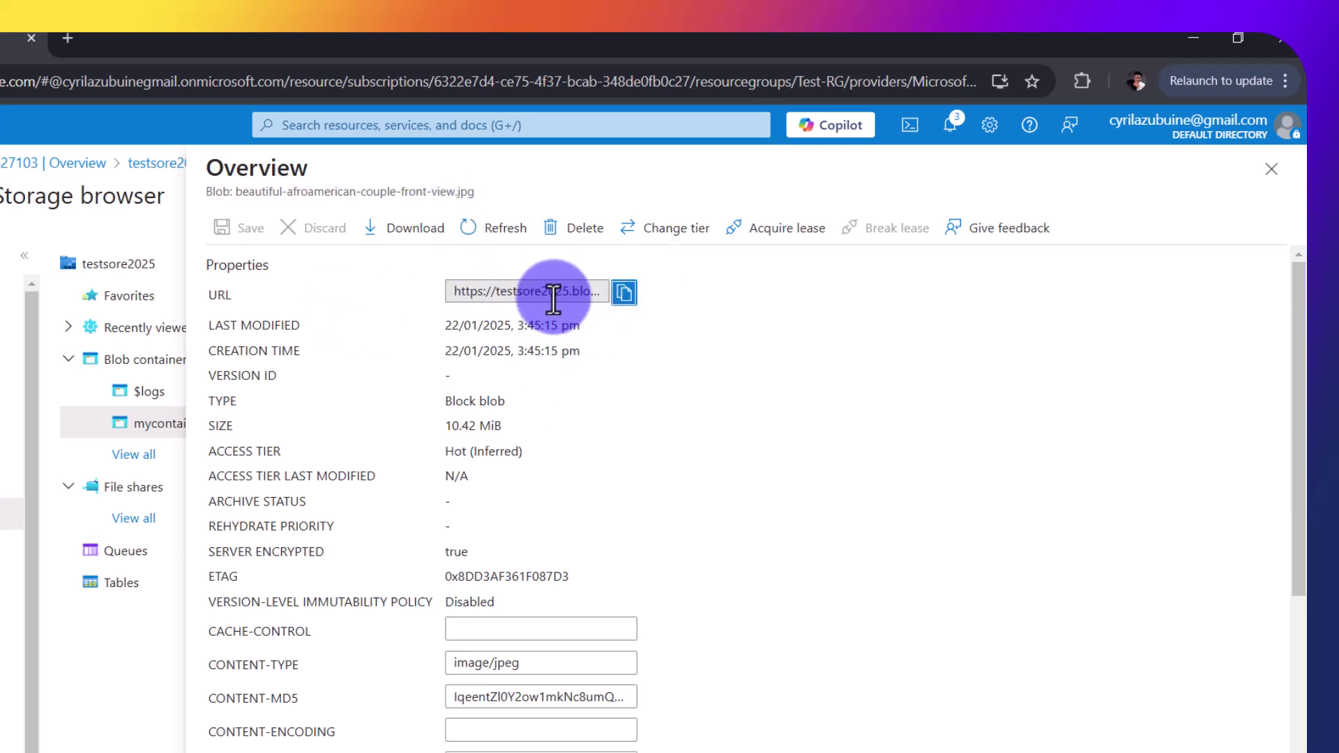
click(624, 293)
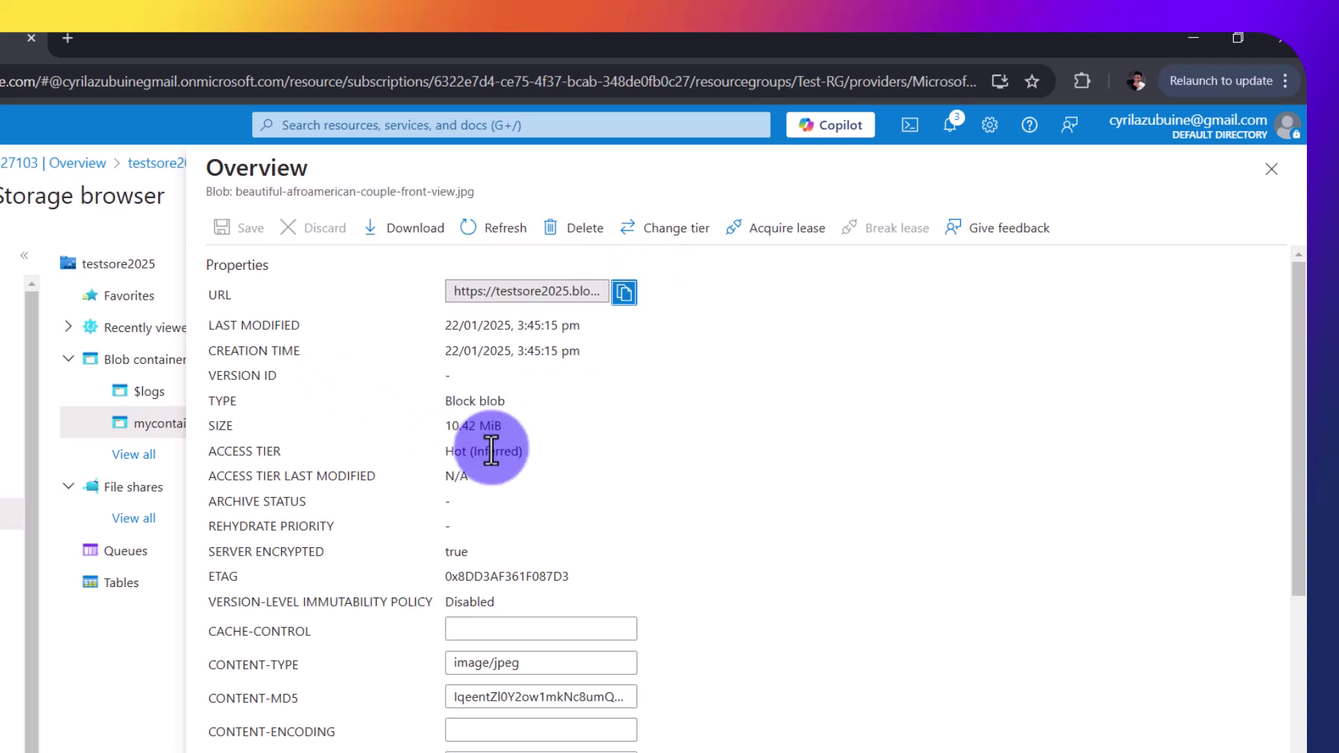
scroll(491, 450, down, 1)
scroll(491, 450, down, 2)
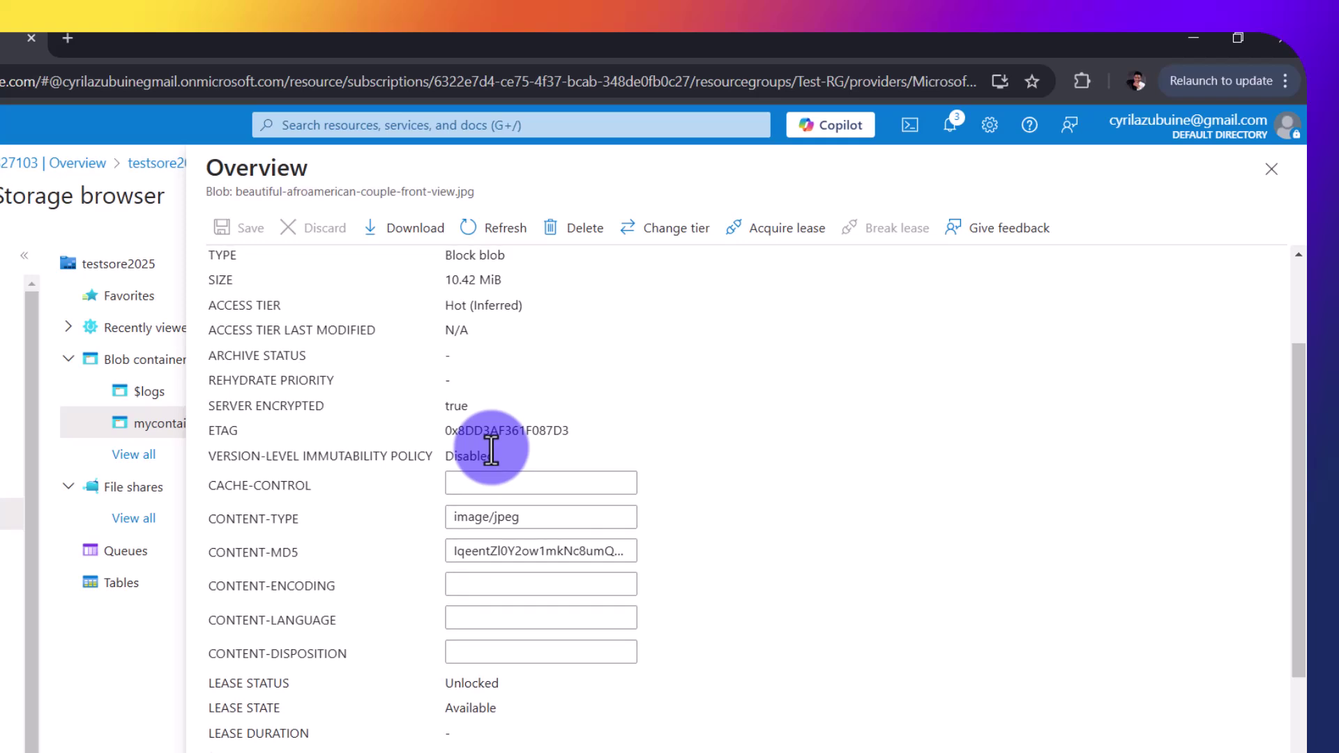
scroll(491, 449, down, 2)
scroll(491, 450, down, 4)
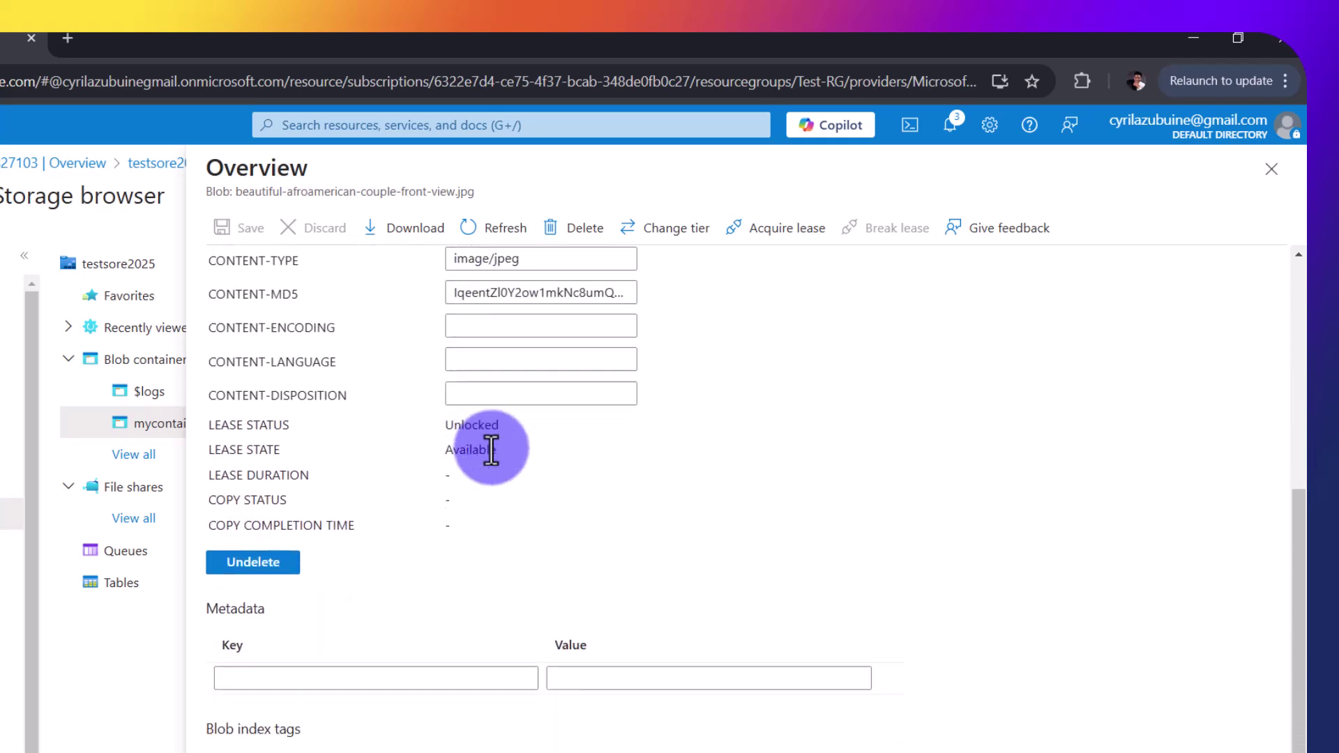
scroll(491, 450, up, 10)
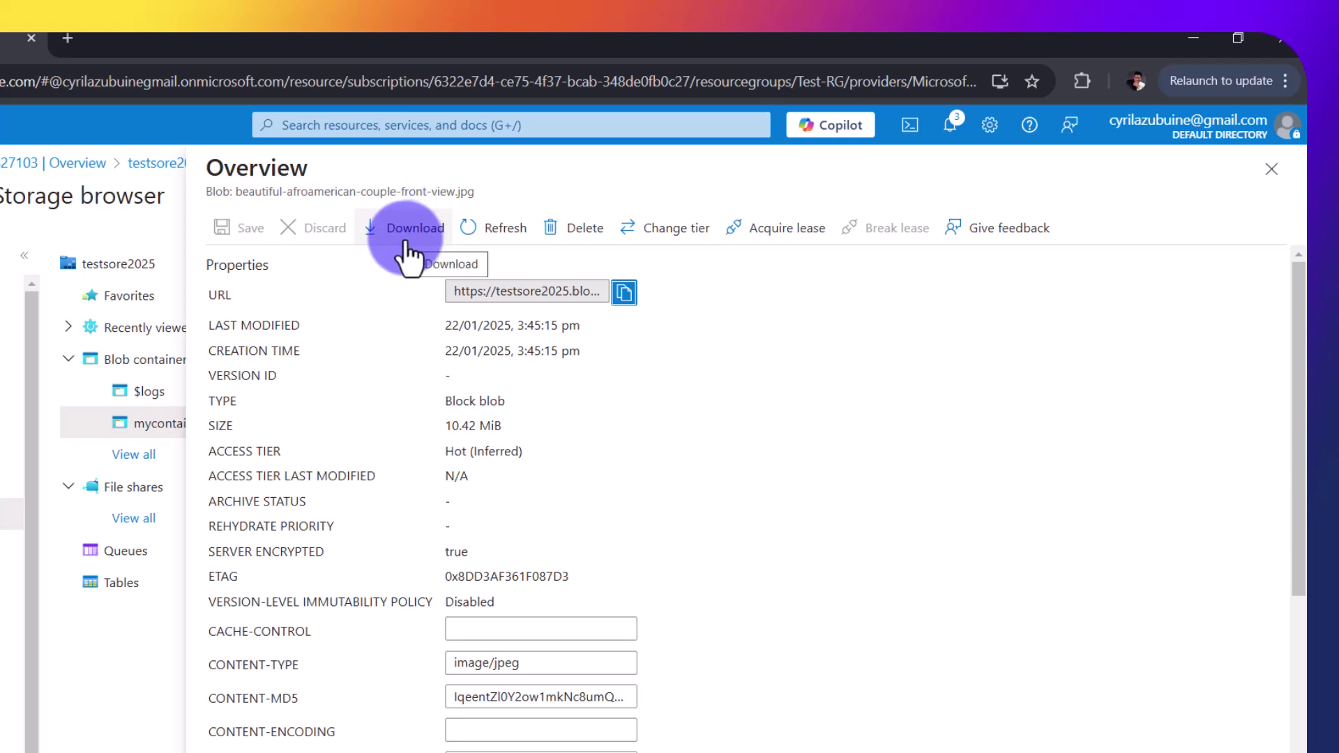
click(1271, 171)
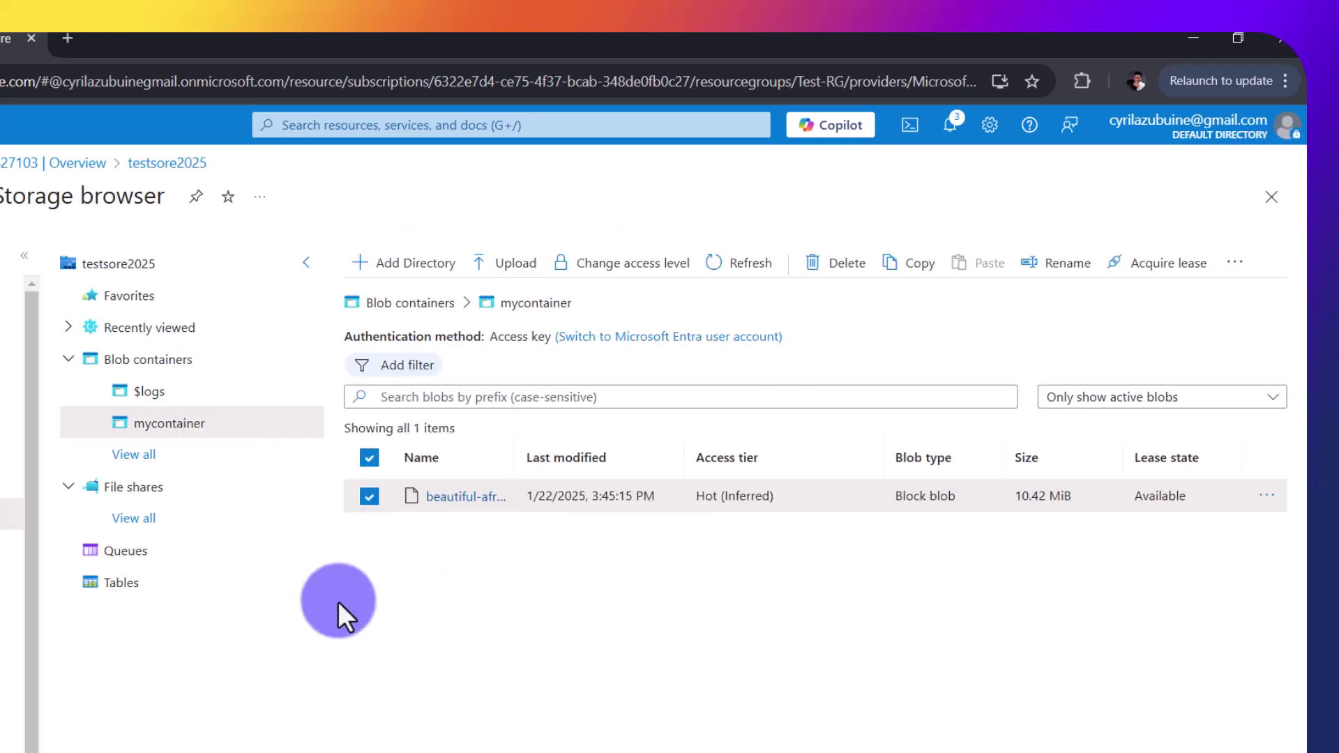
click(519, 320)
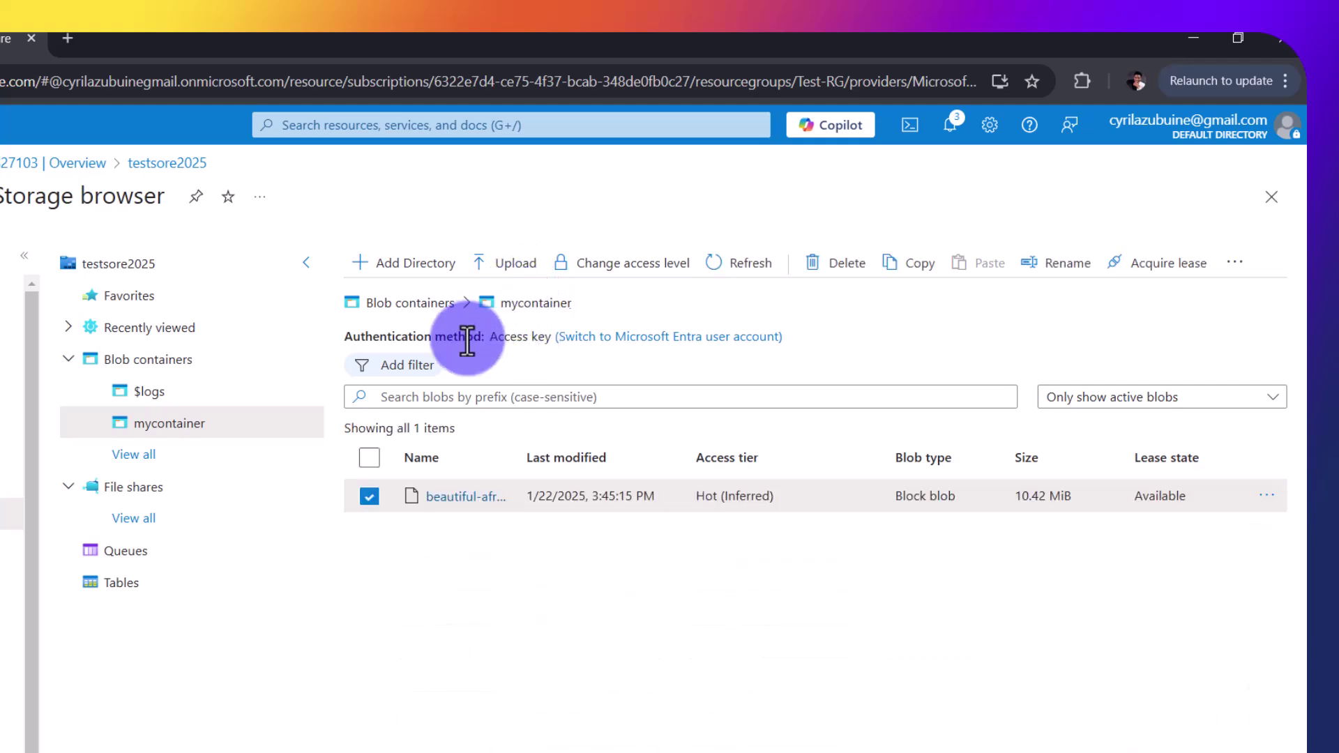
Step: Return to the Blob containers list and open Generate SAS for mycontainer
click(426, 307)
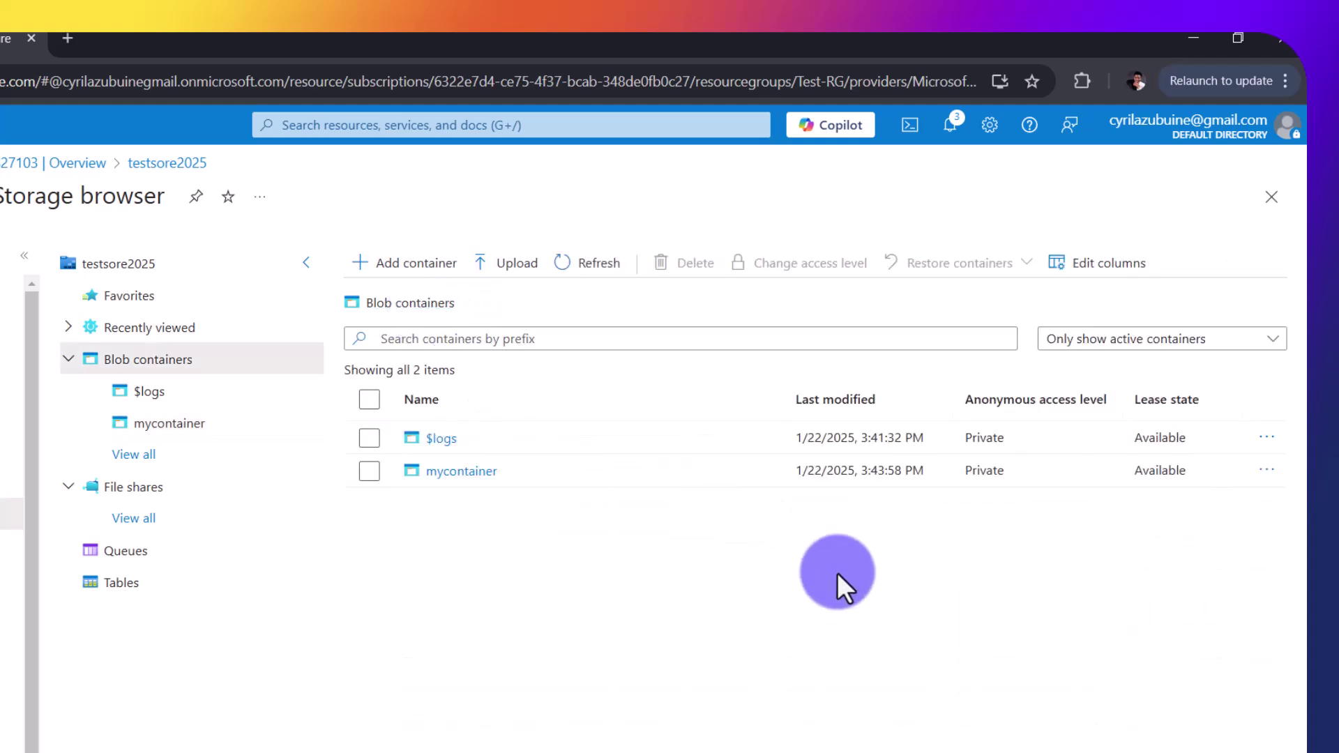
click(1267, 471)
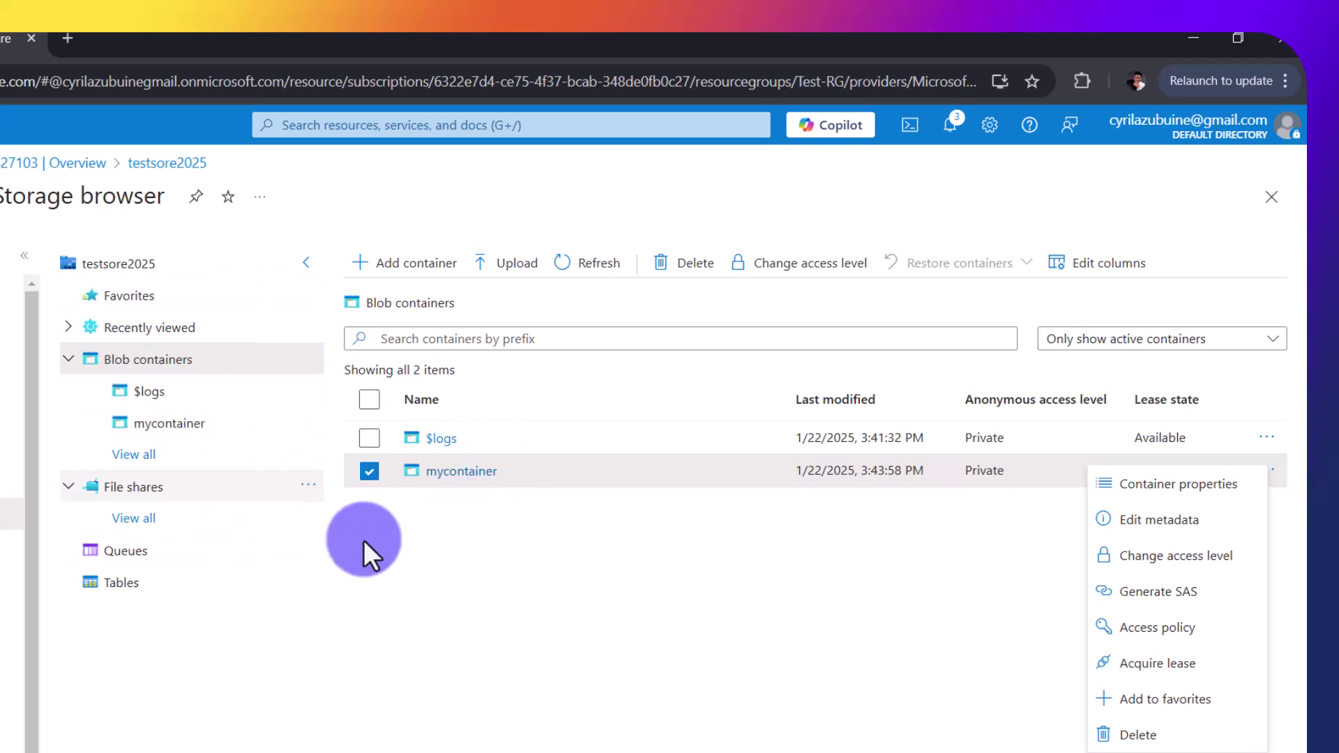
click(1176, 608)
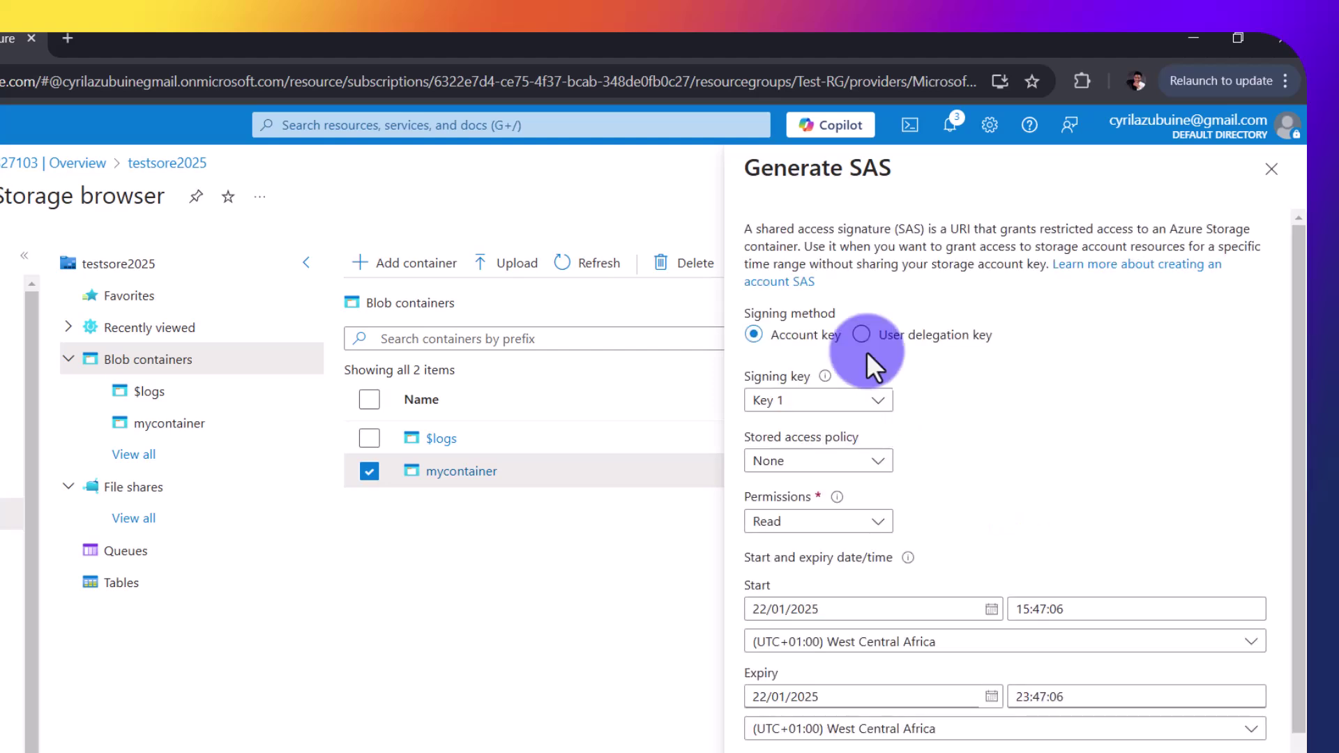
Step: Sign mycontainer's SAS with Account key Key 1 and grant Read plus Write permissions
click(802, 462)
click(964, 459)
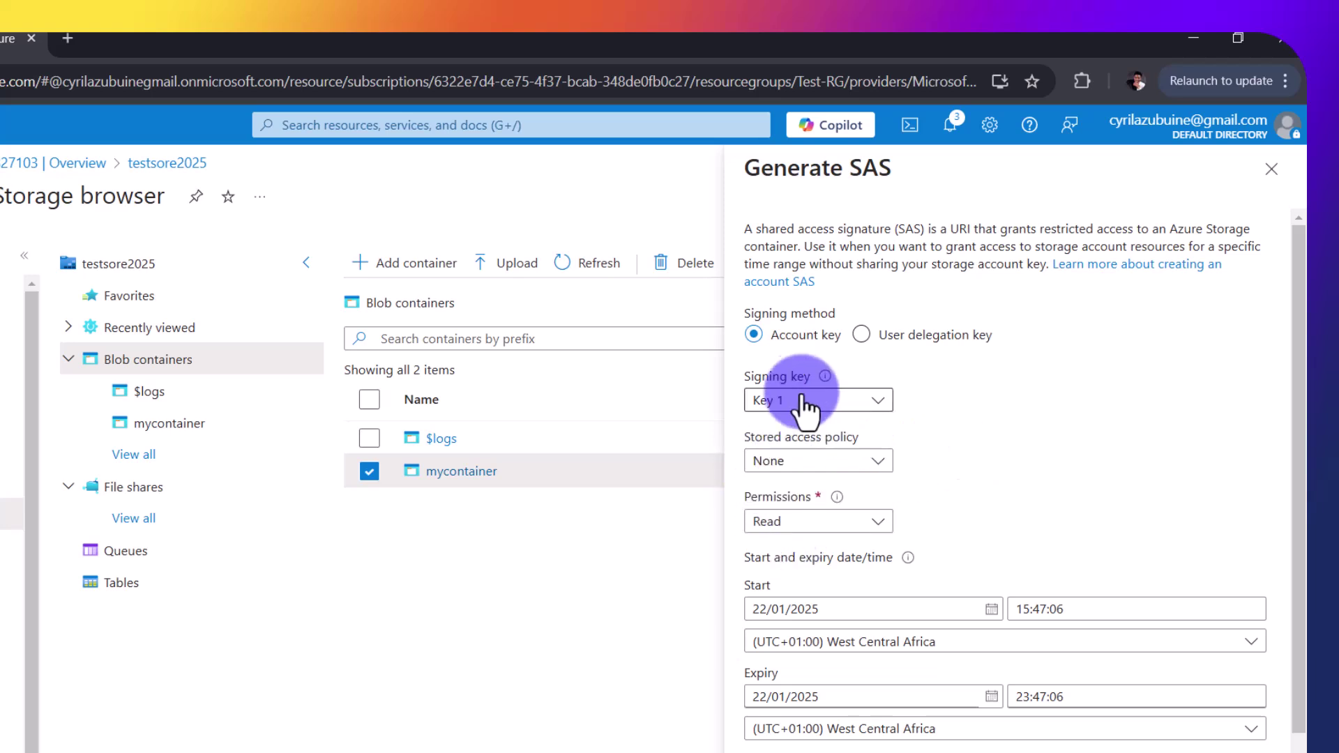
click(802, 401)
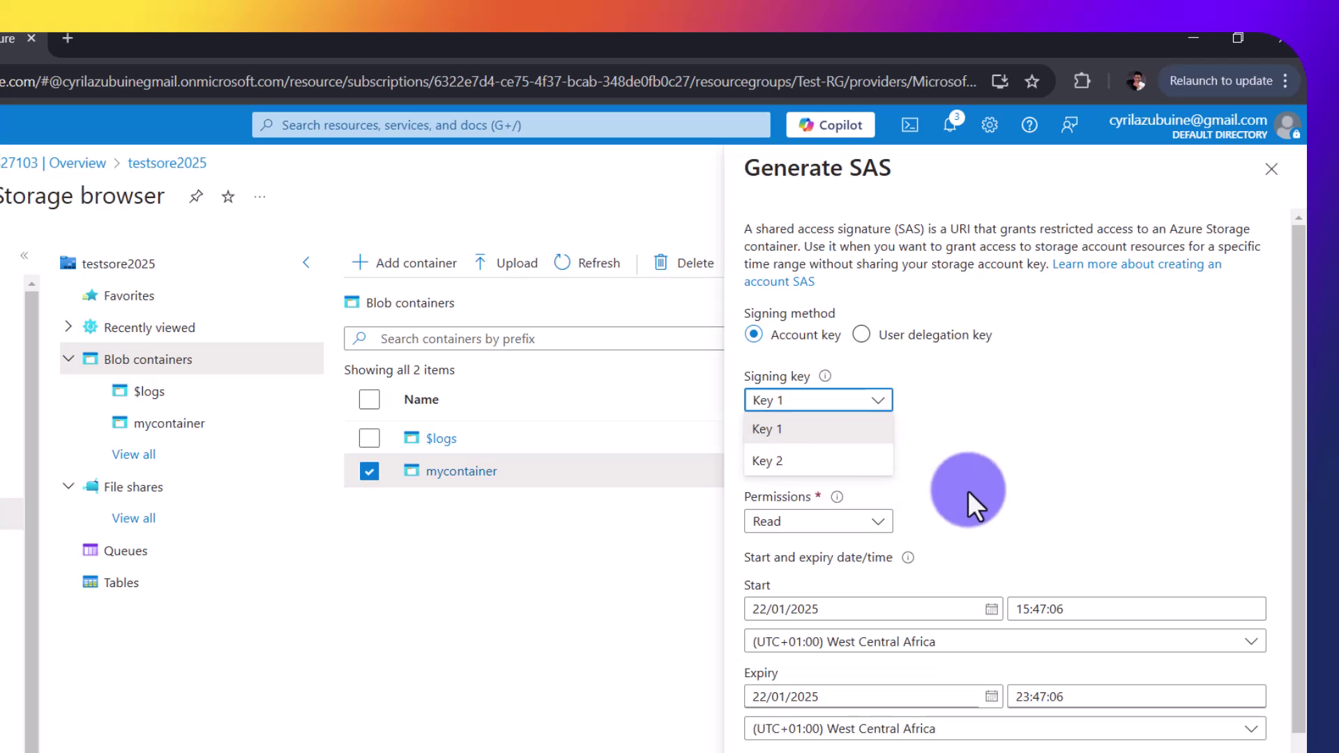
click(855, 529)
click(855, 529)
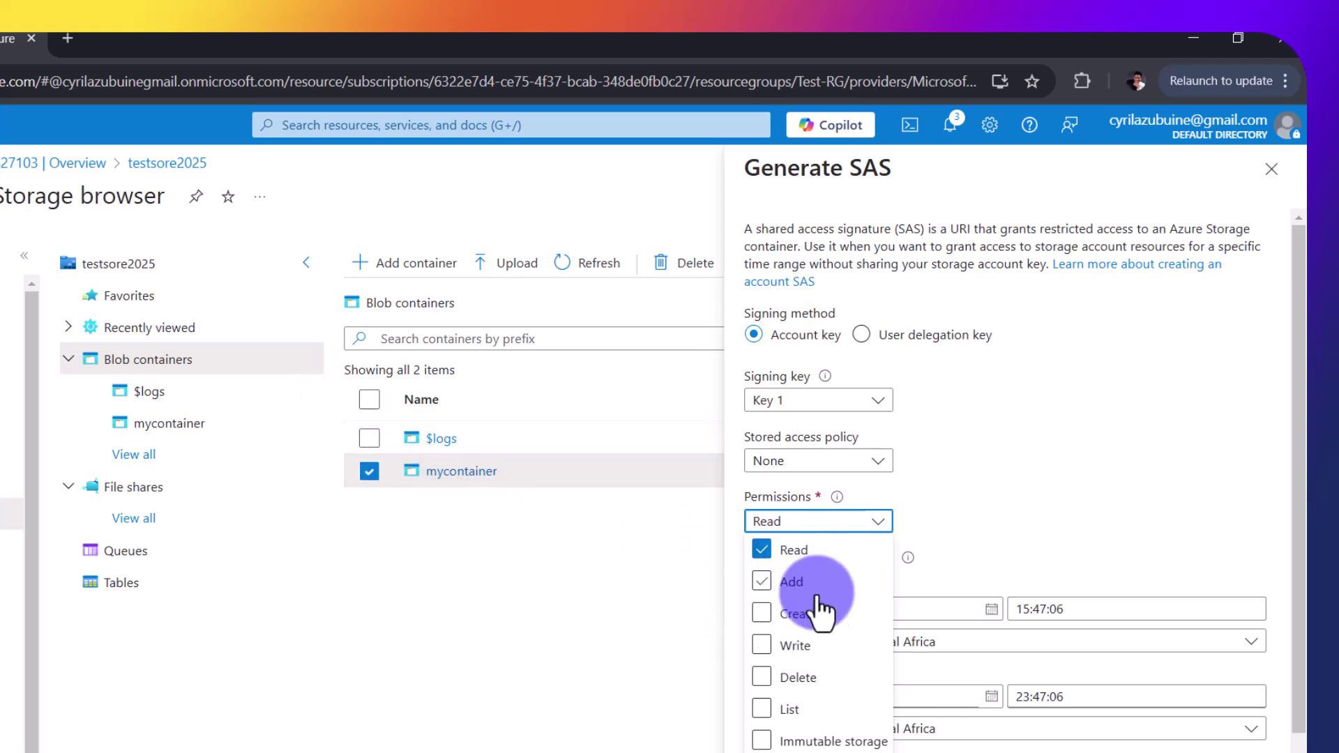
click(772, 648)
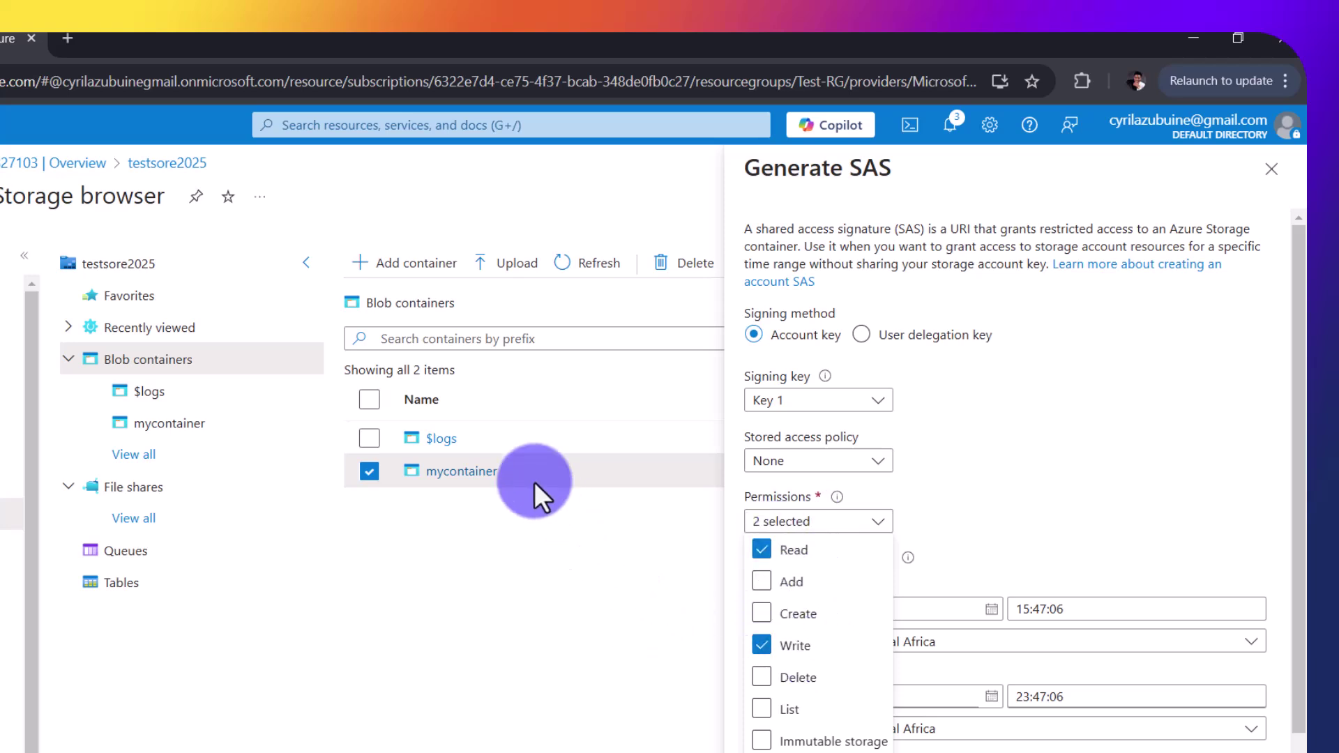
click(1002, 526)
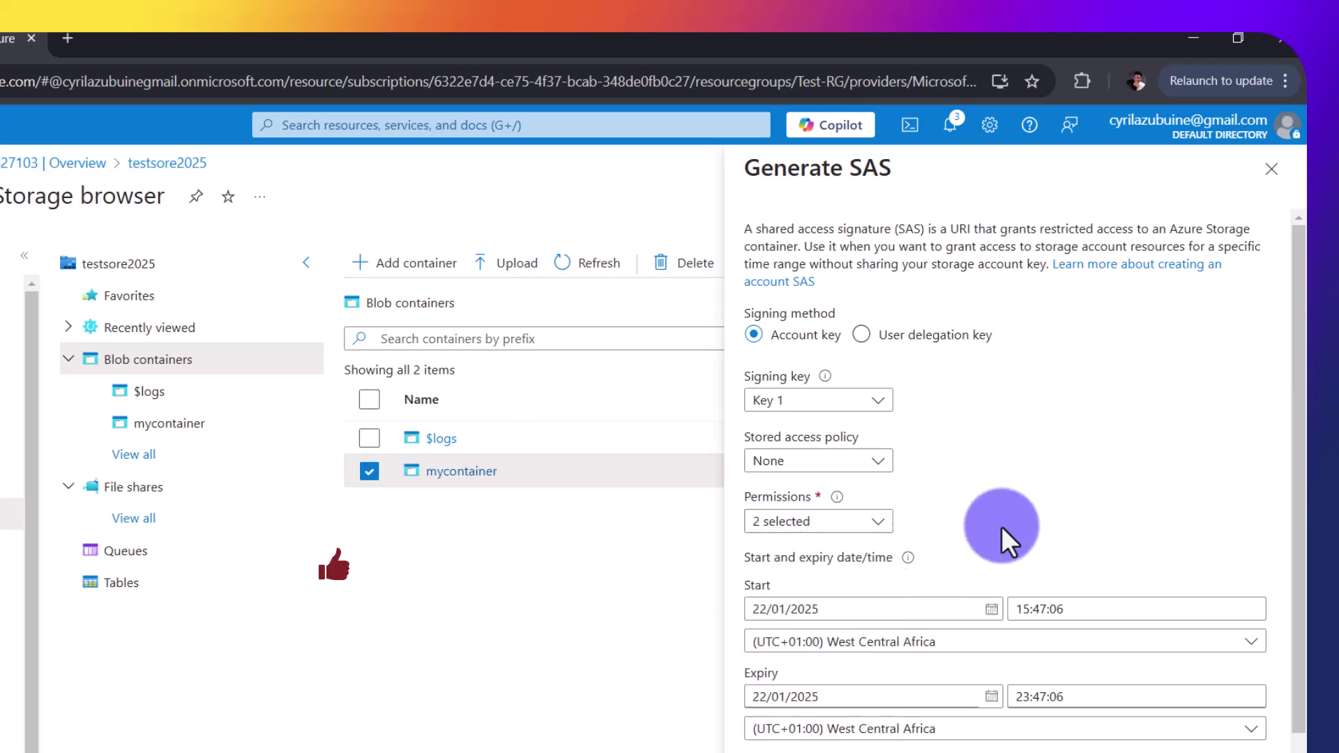
scroll(986, 483, down, 2)
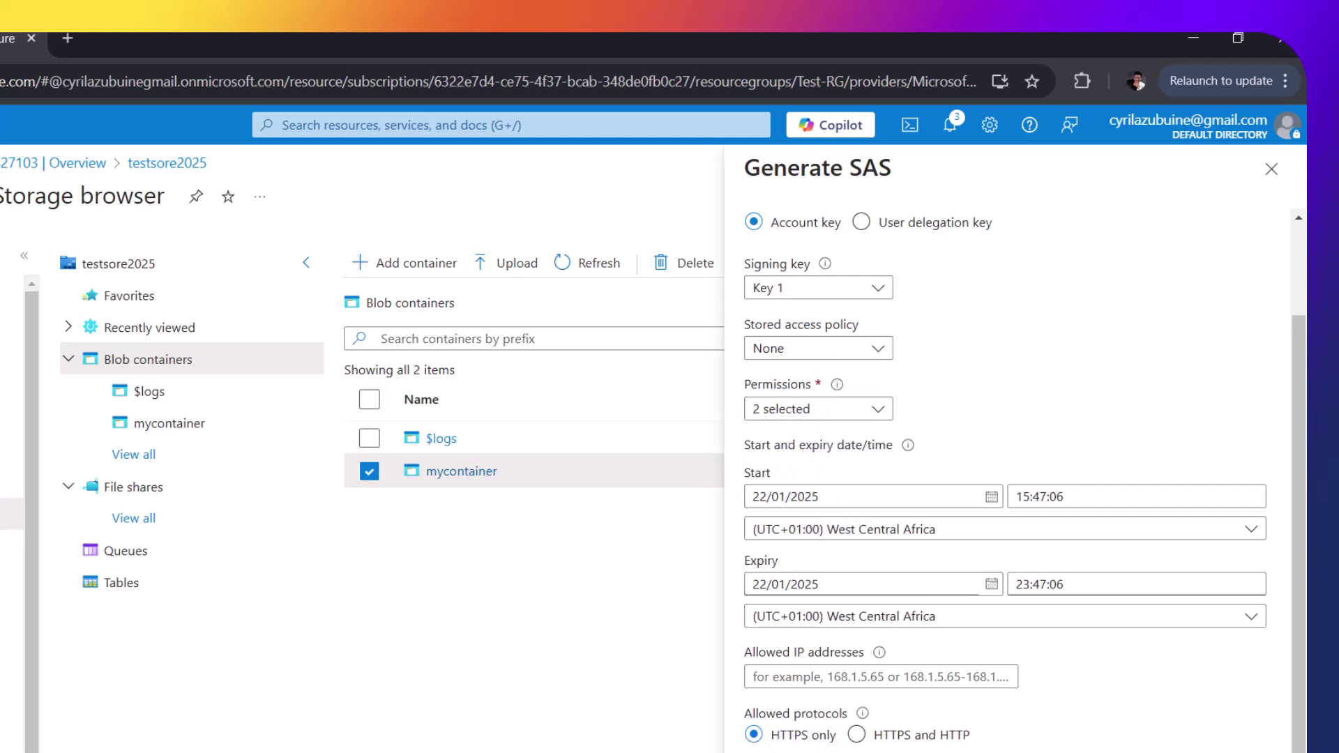
Step: Generate the read-write SAS token and URL, copy the Blob SAS URL, and close the pane
click(847, 752)
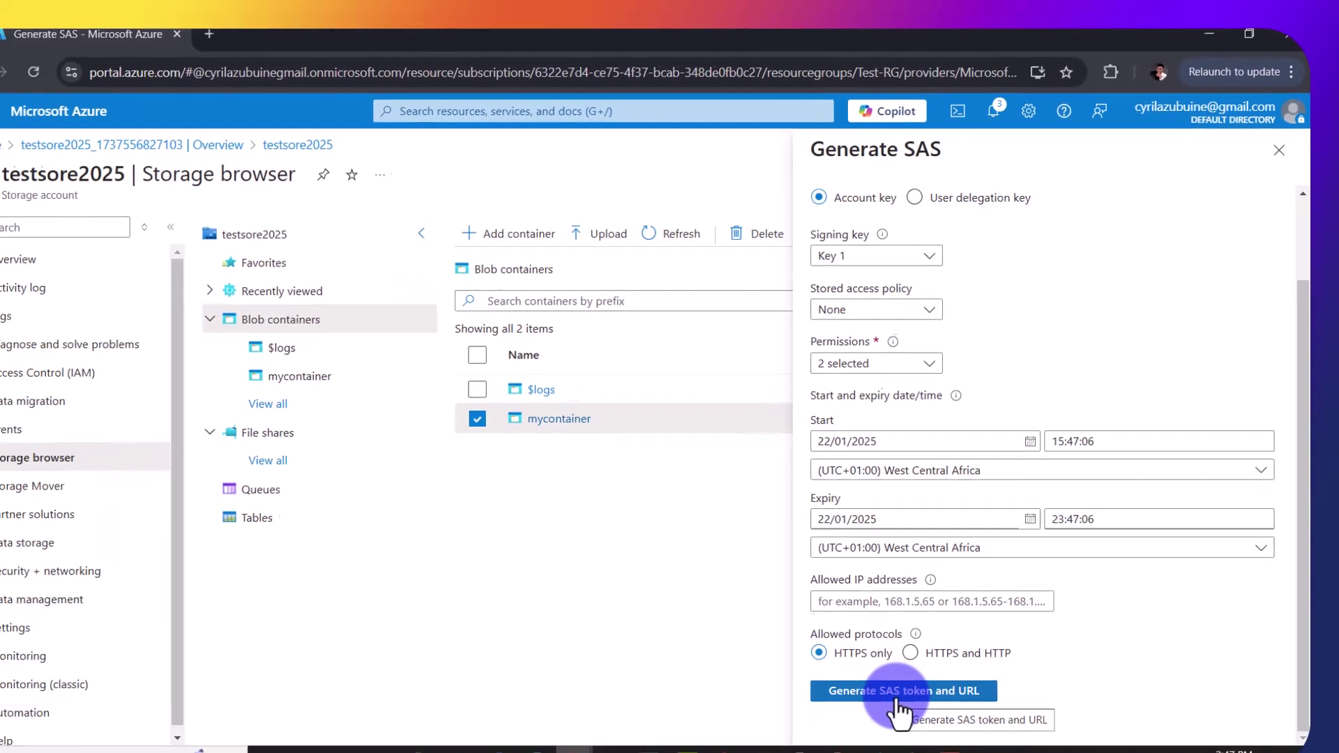
scroll(1042, 637, down, 2)
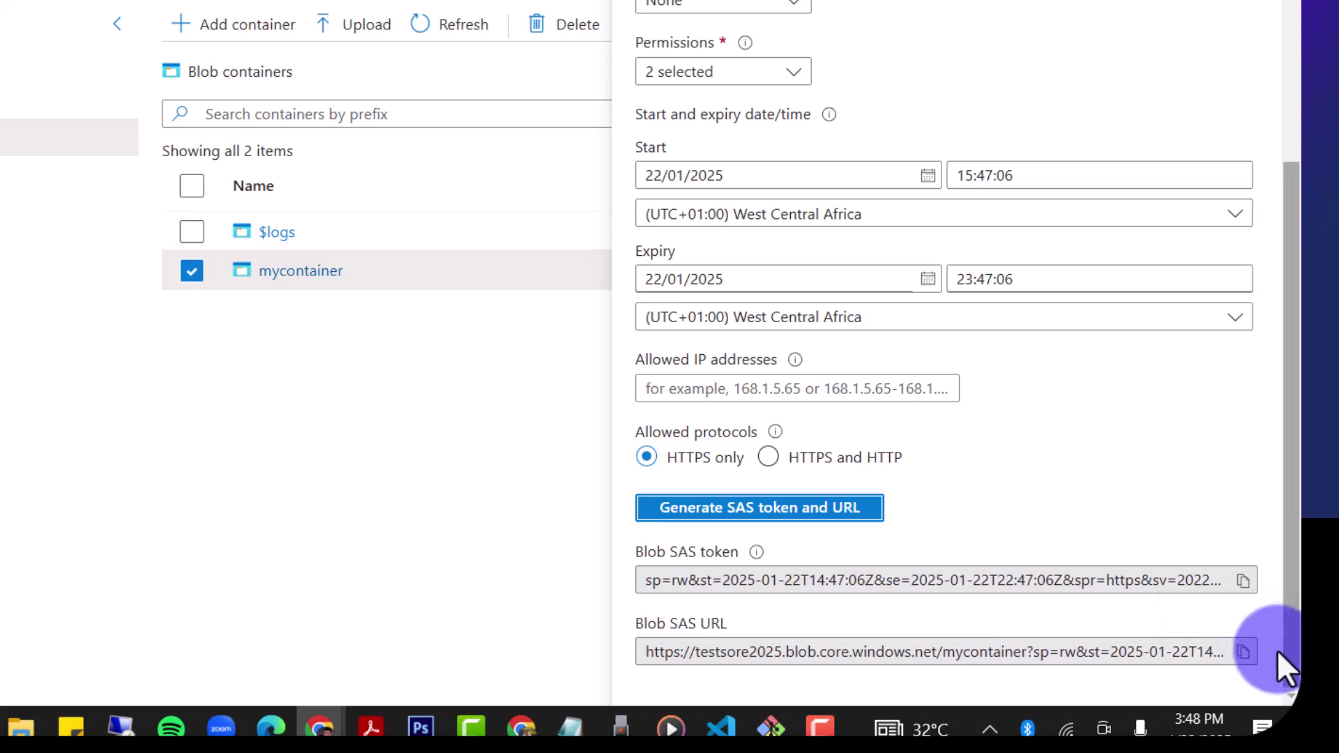
click(1244, 652)
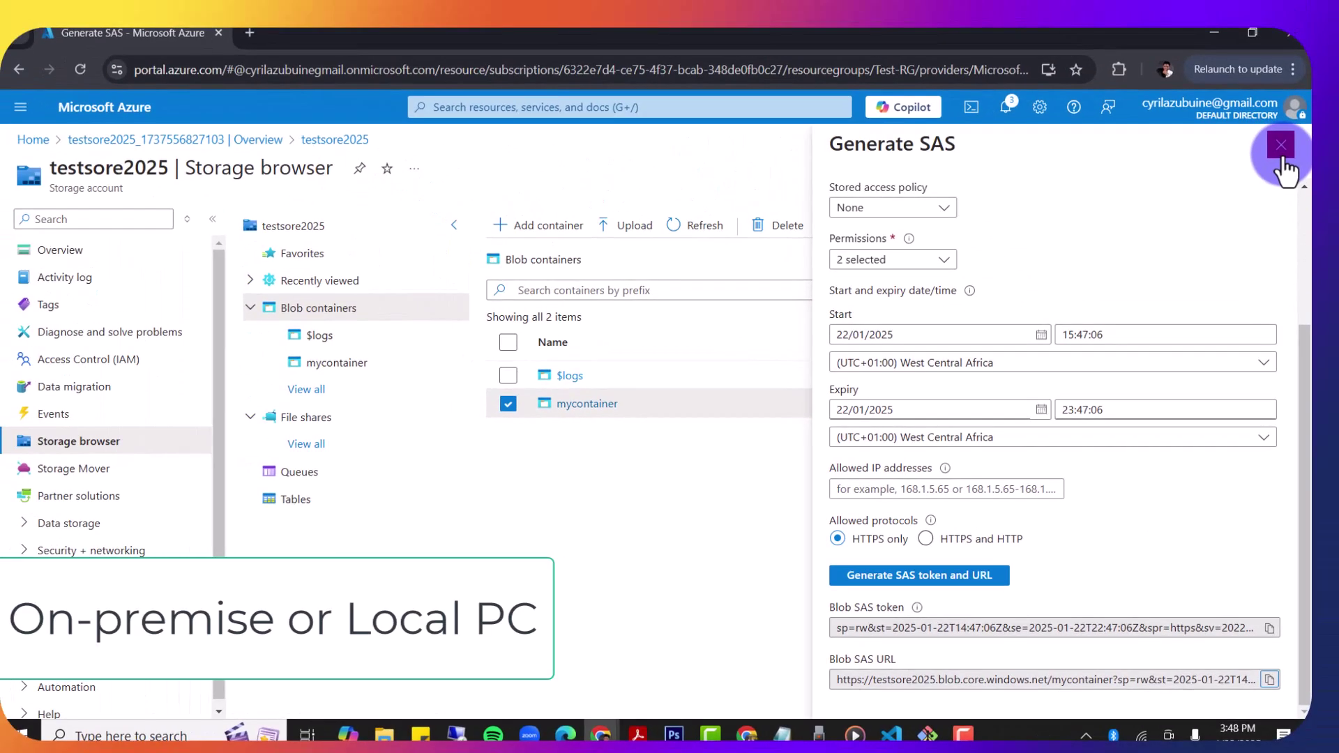
click(1279, 143)
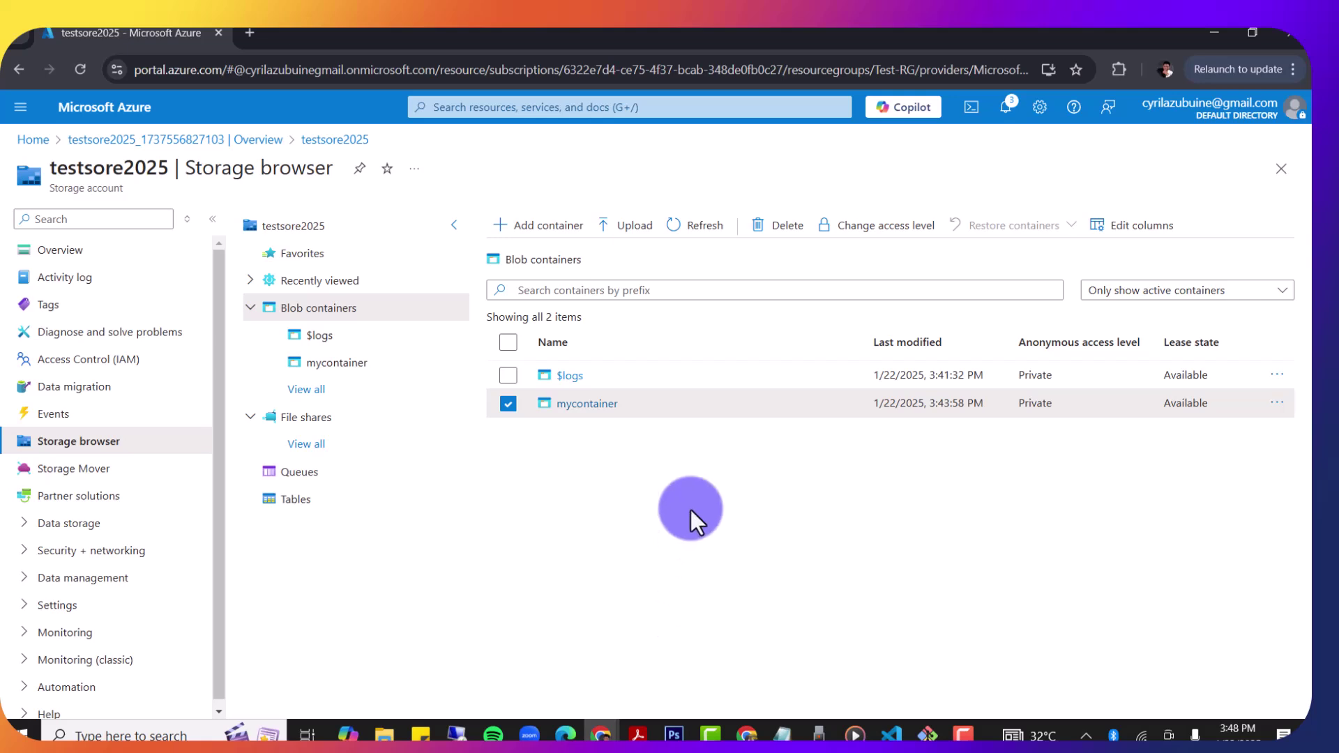
Step: In Notepad, draft 'azcopy sorce dest....' followed by the pasted Blob SAS URL, then minimise it
key(super+r)
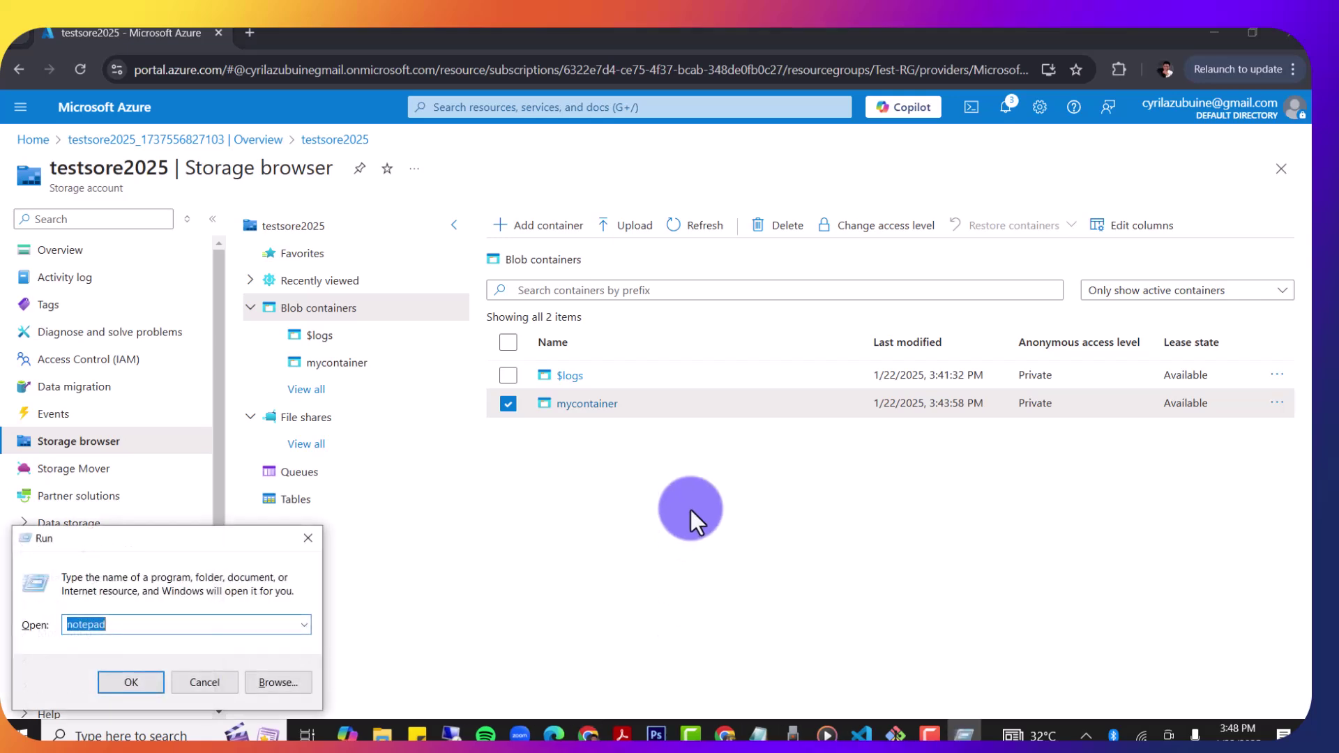
key(Return)
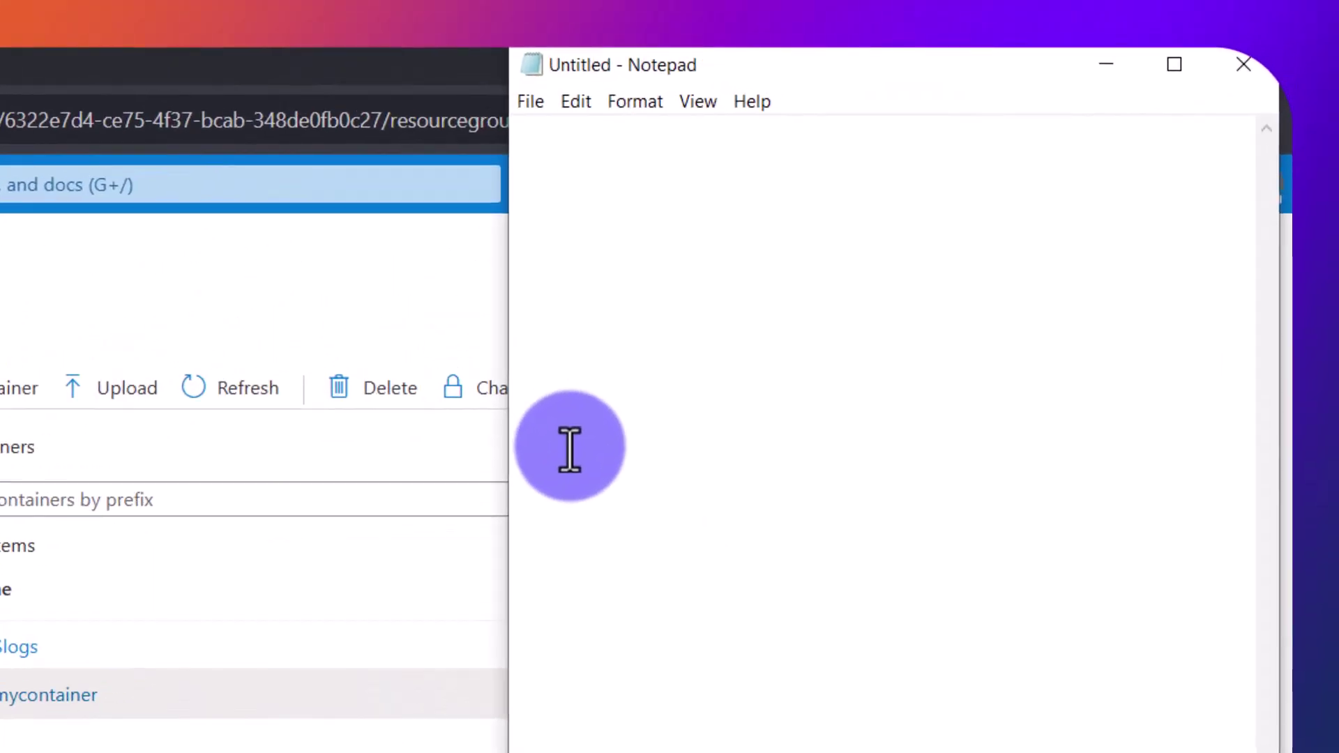
text(az)
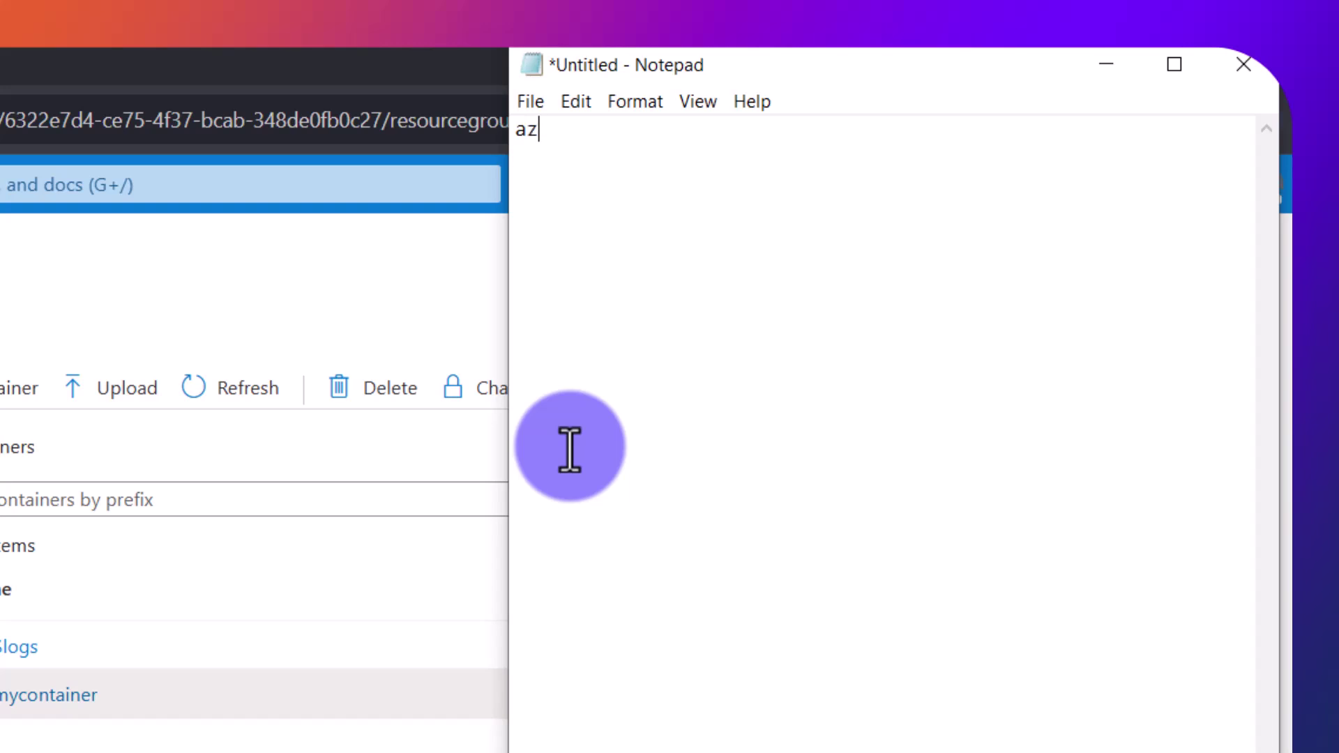
text(copy sorce d)
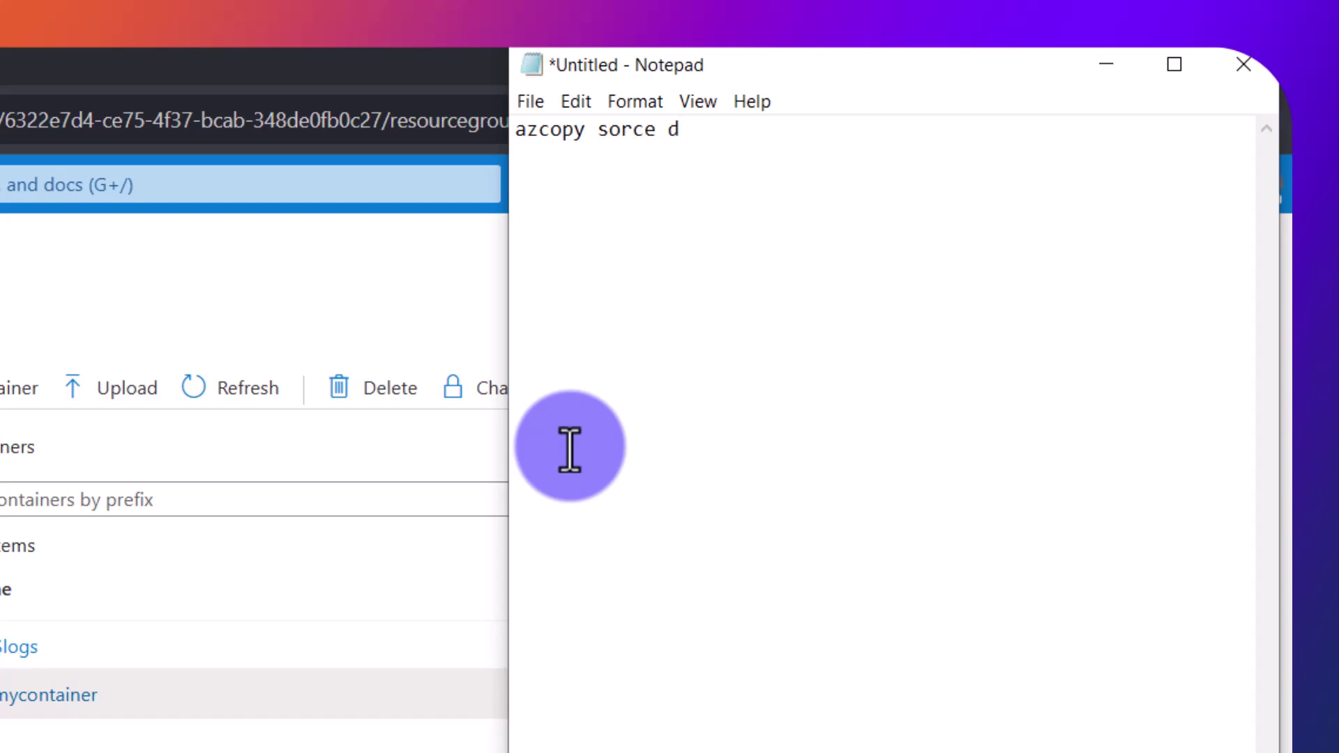
text(est....)
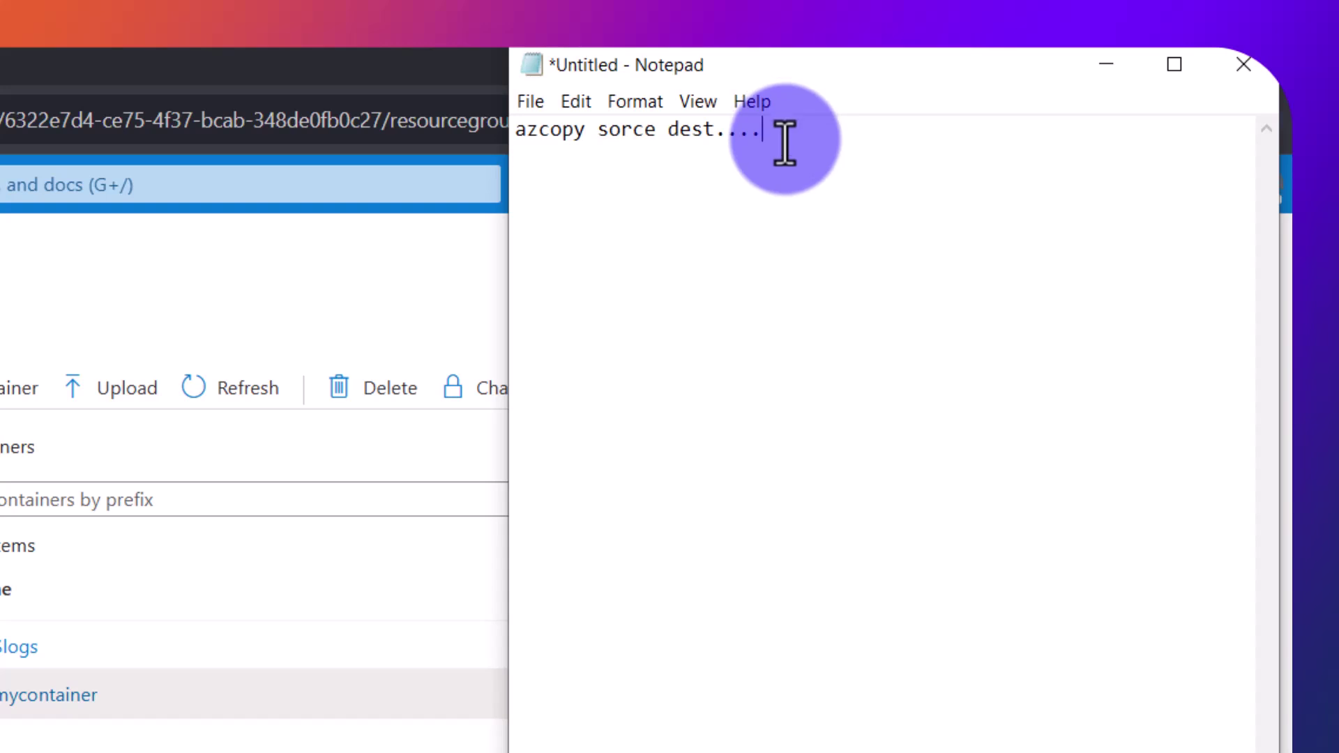
key(ctrl+v)
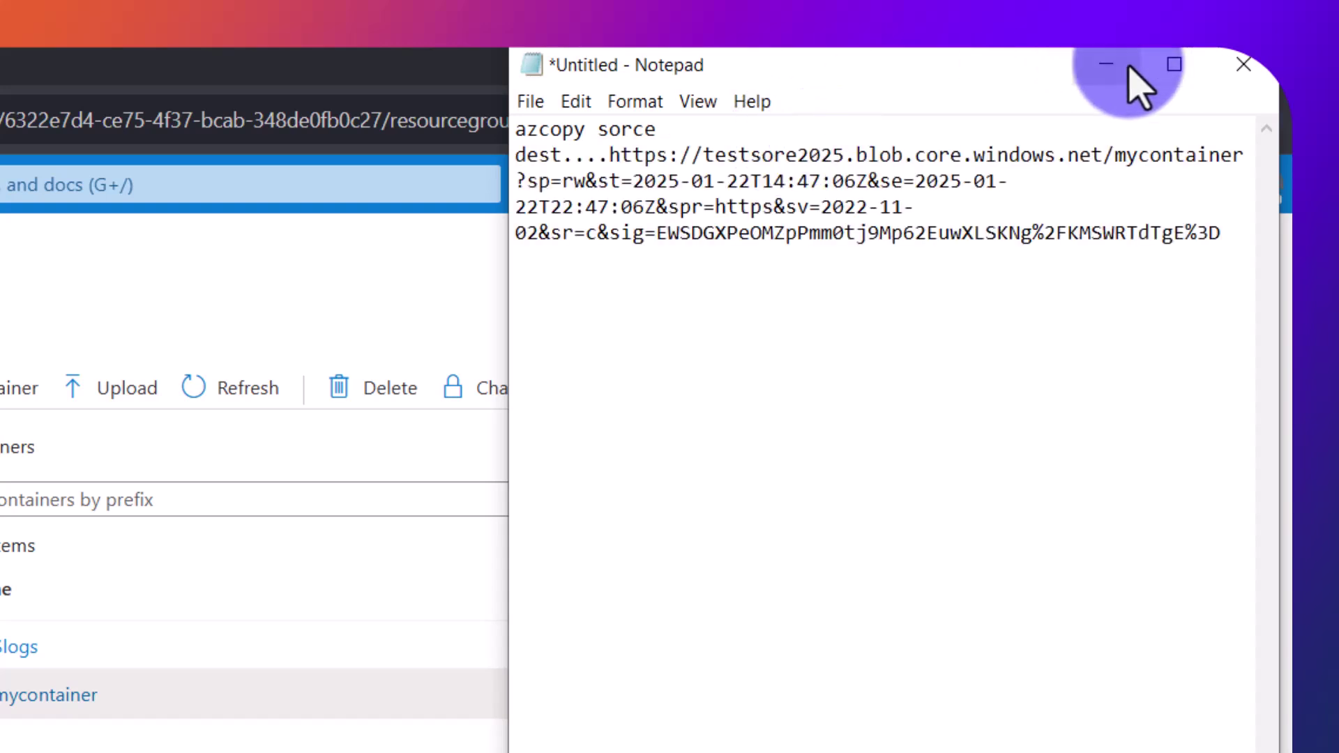
click(1129, 68)
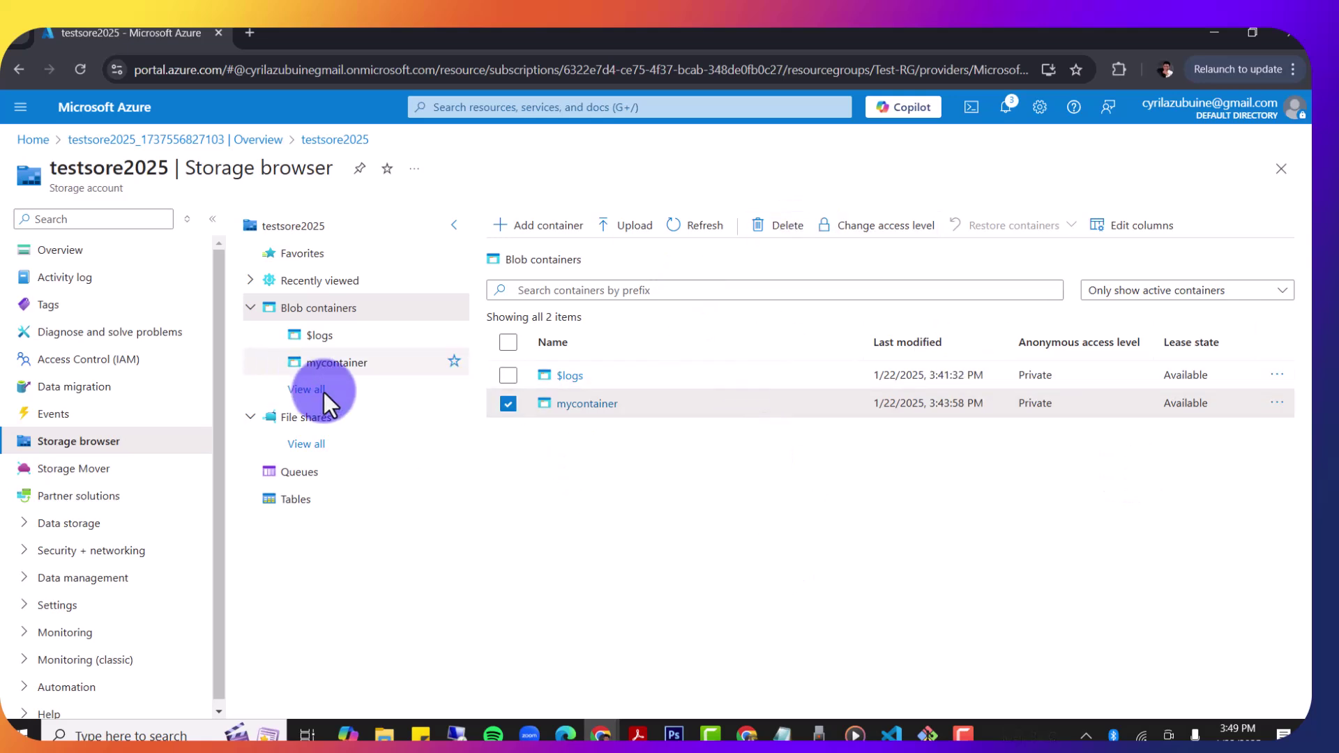
Step: Go to testsore2025's File shares and open the + Add file share form
click(272, 419)
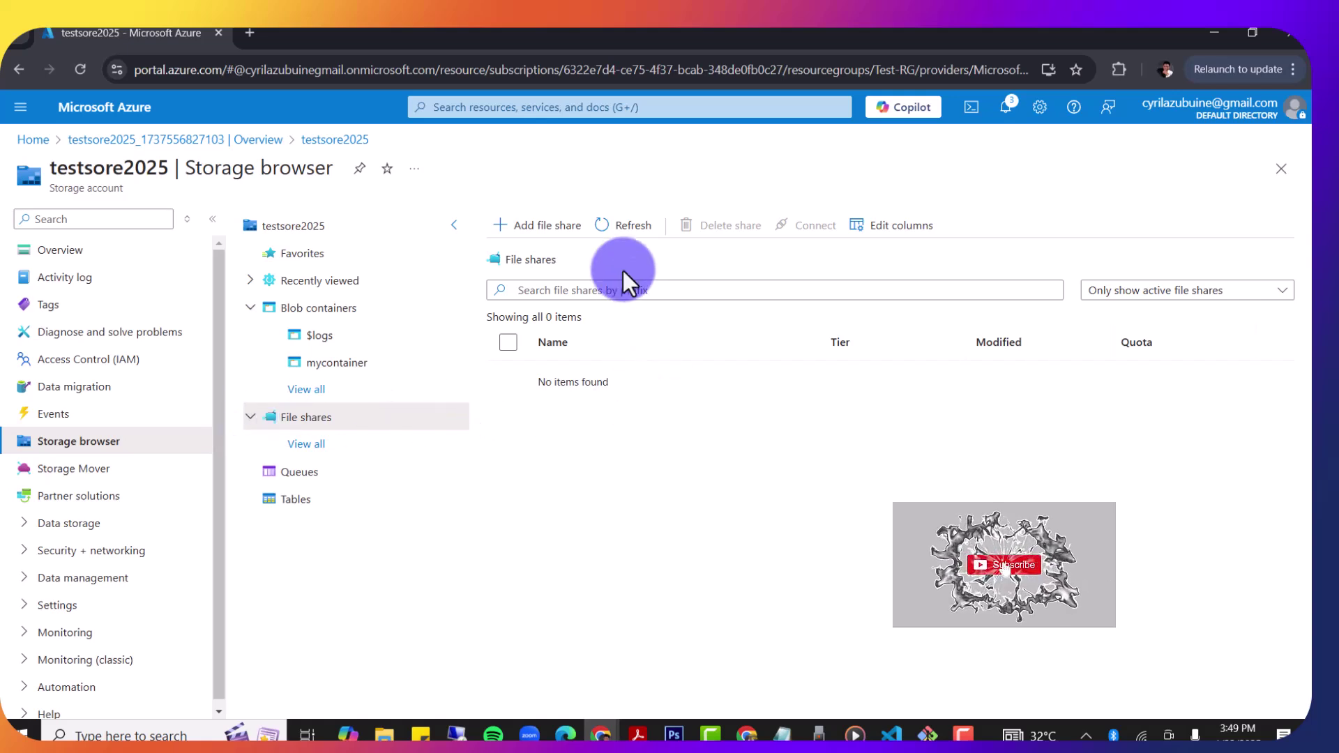
click(516, 230)
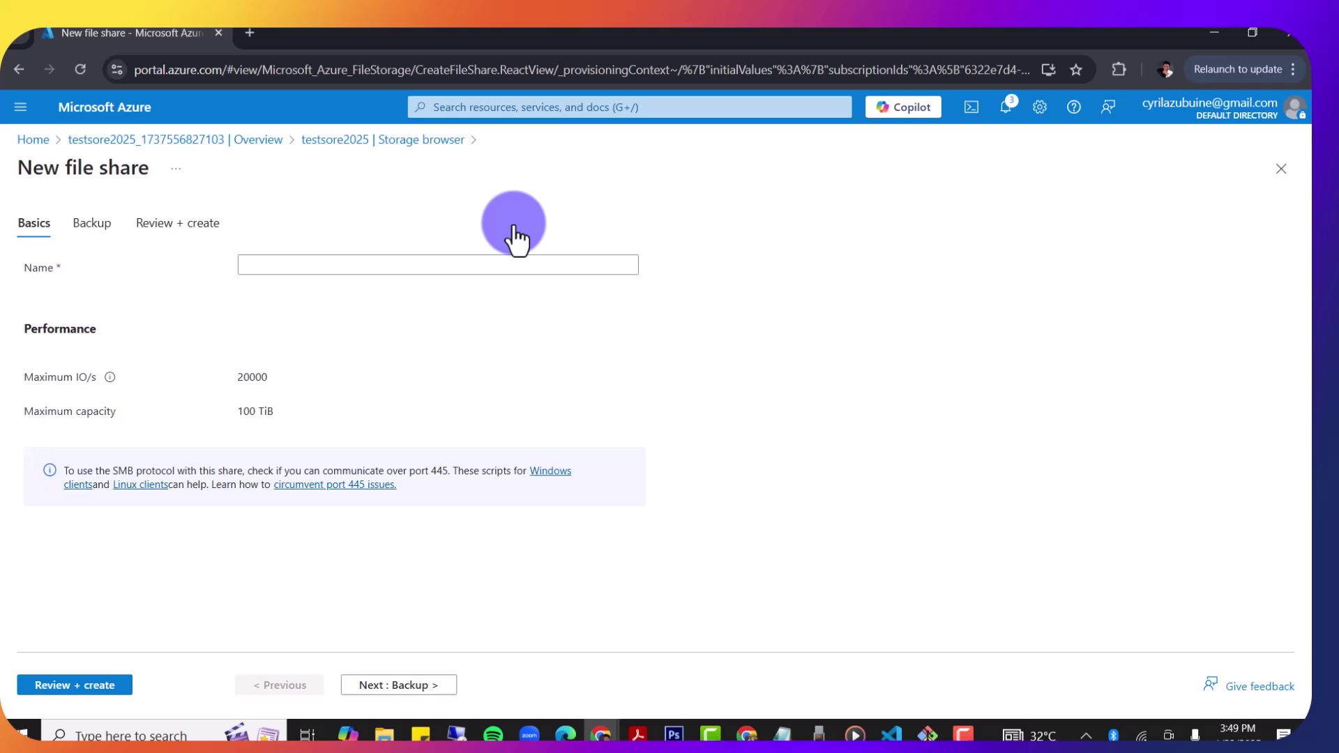
Step: Name the new file share testshare and run Review + create validation
click(271, 265)
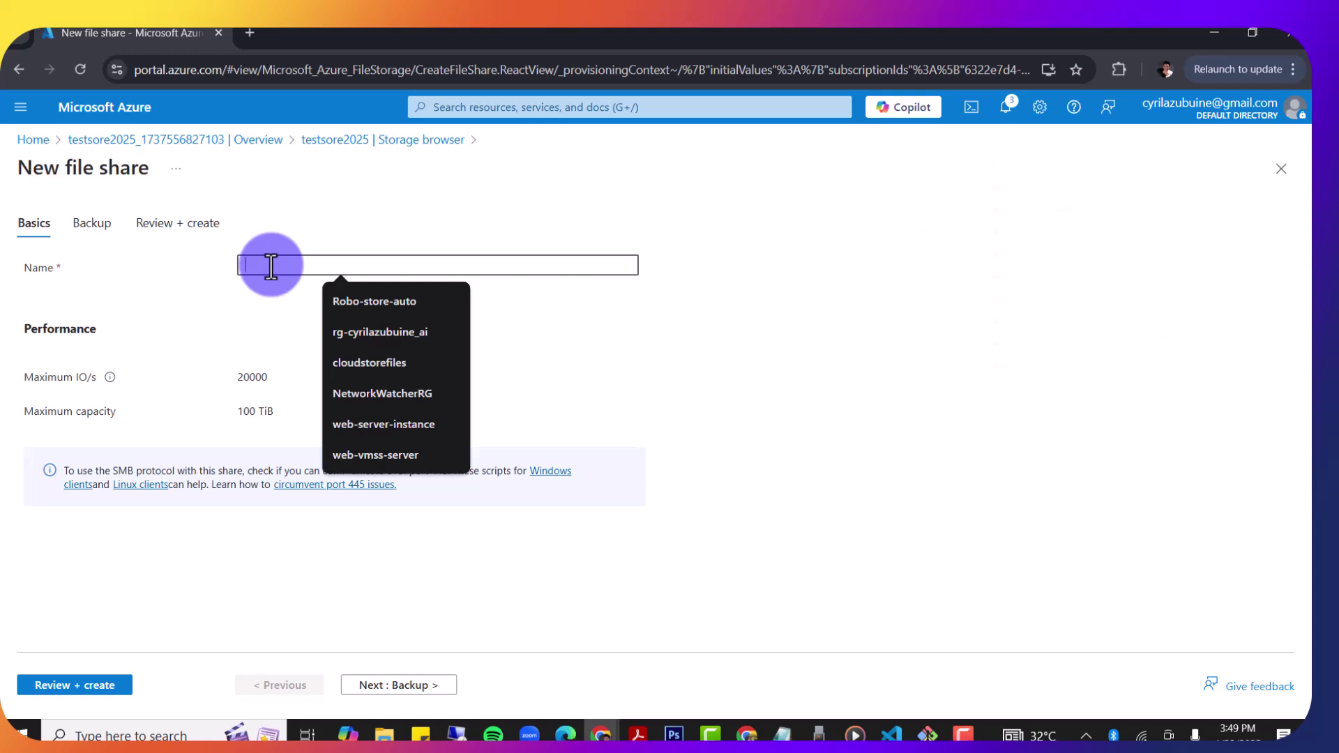
text(test)
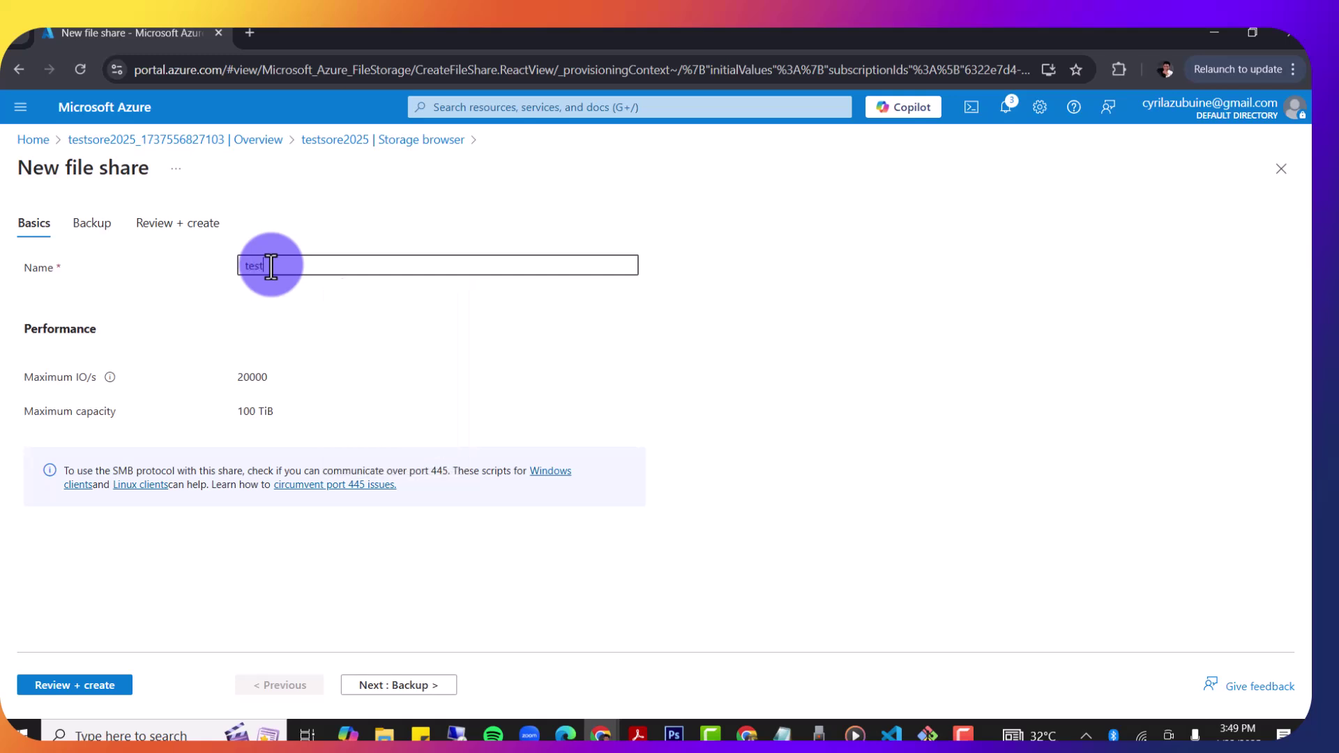
text(share)
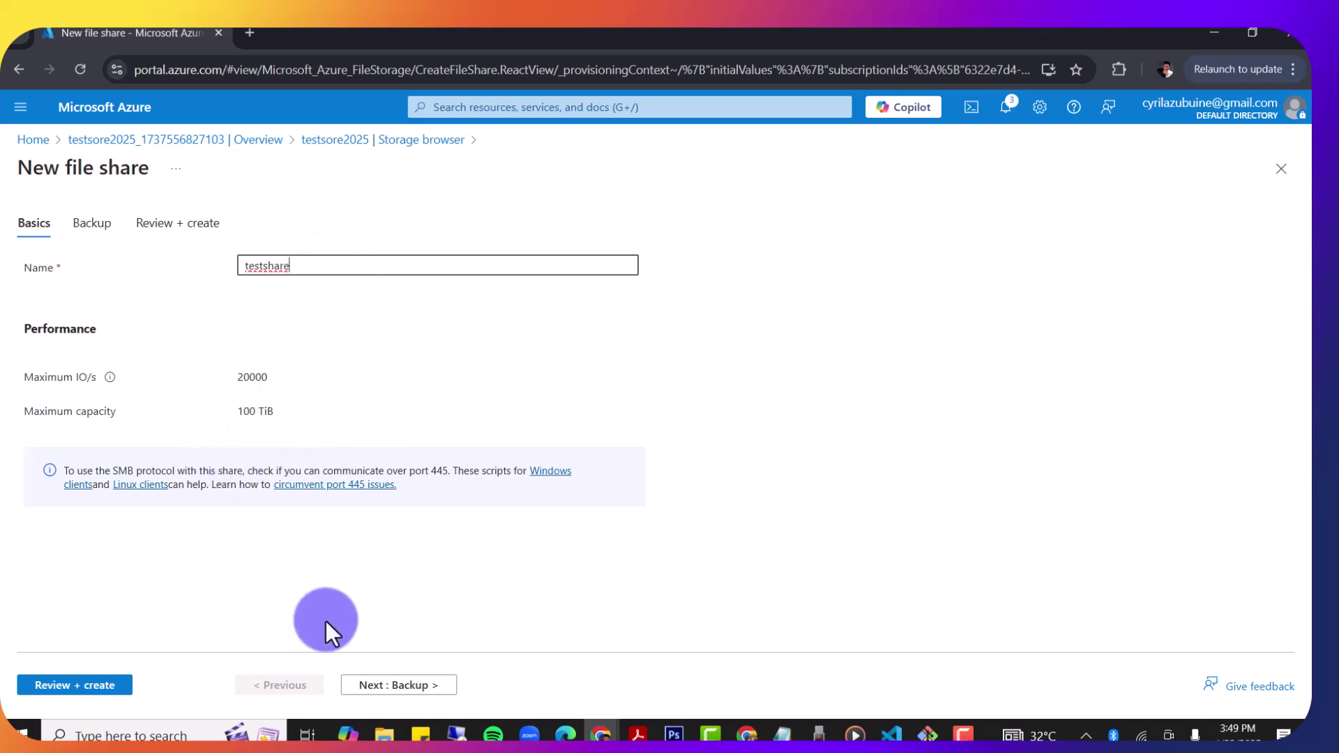
click(96, 687)
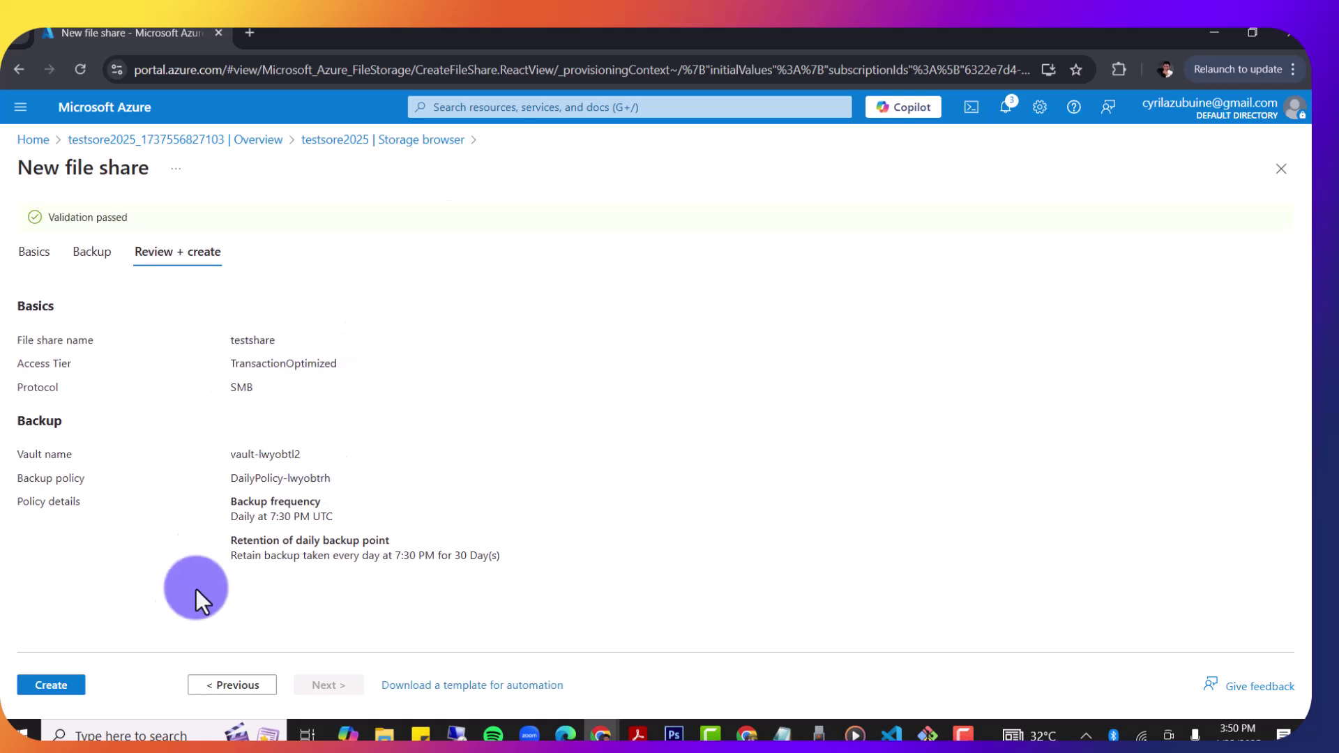
Step: Create testshare (Transaction optimized, 100 TiB quota) and open its row's actions menu
click(62, 687)
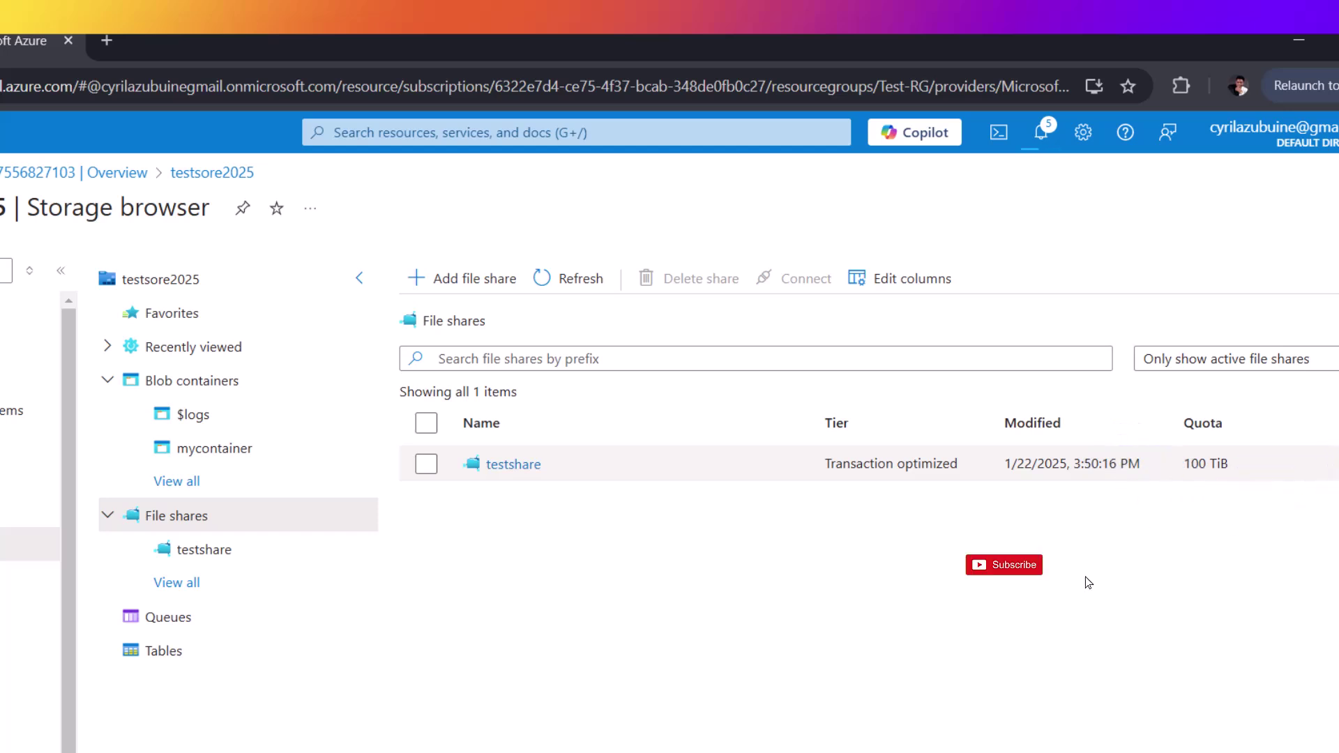
click(1338, 461)
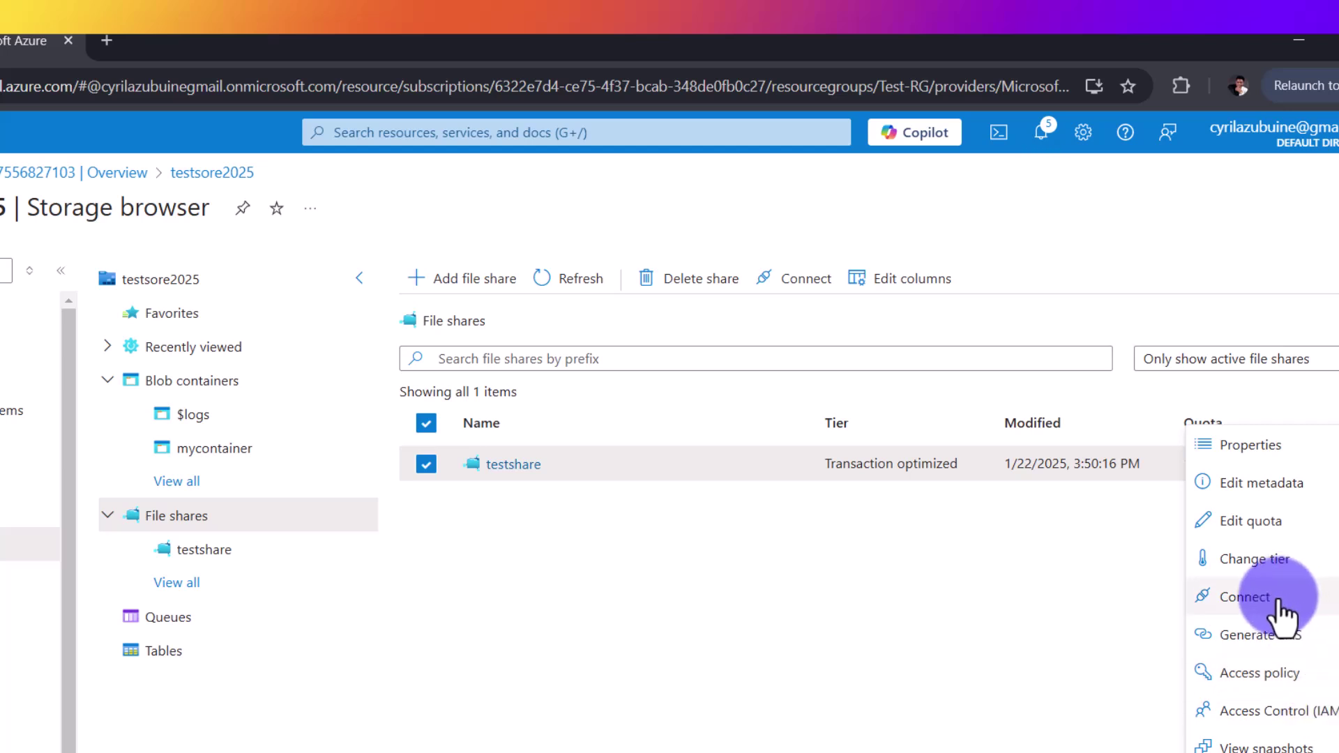
Step: Open Connect for testshare with Storage account key authentication and show the drive Z PowerShell script
click(1266, 600)
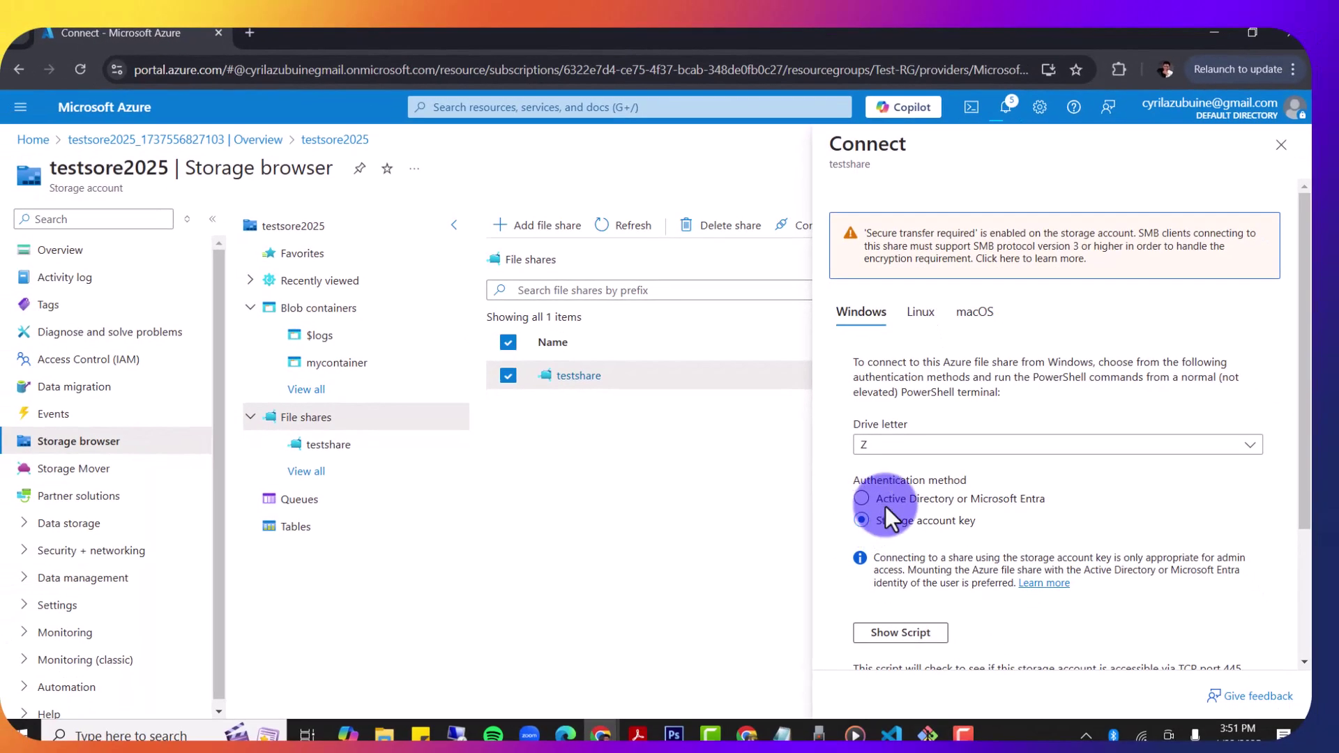
click(872, 500)
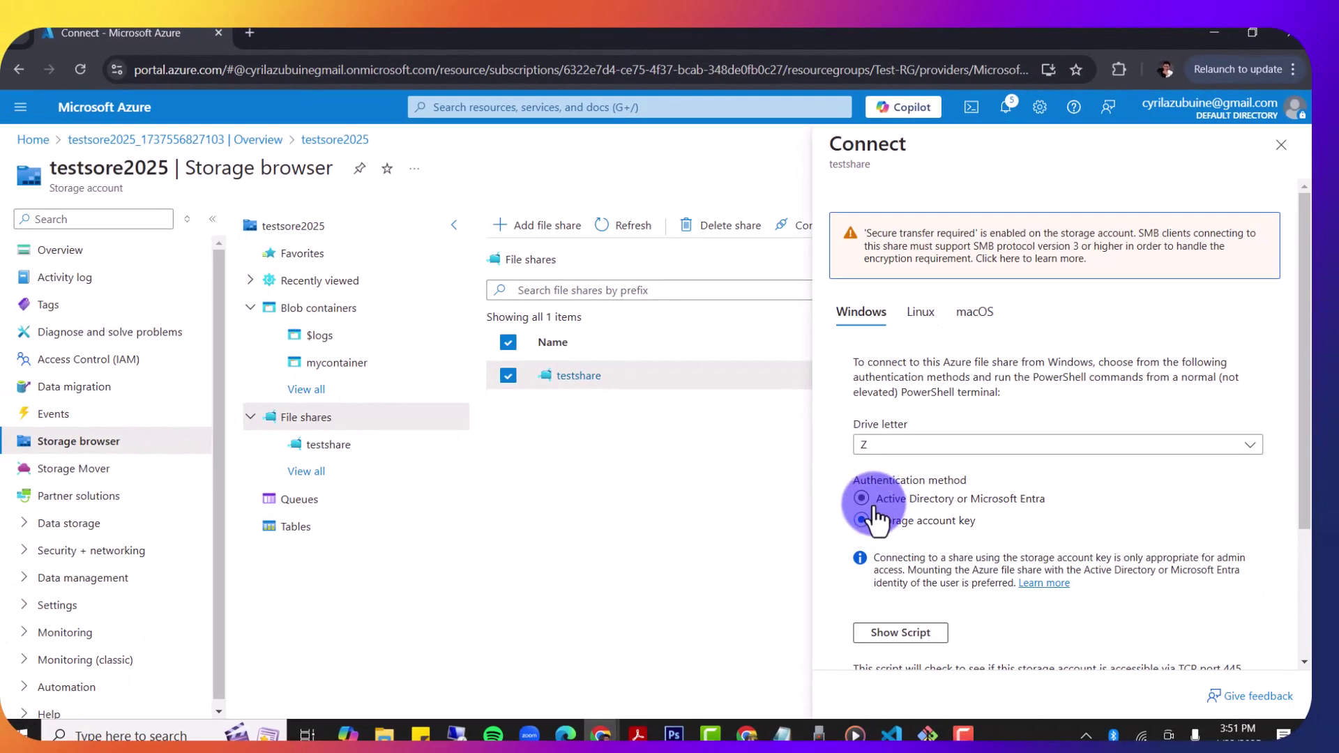
click(872, 520)
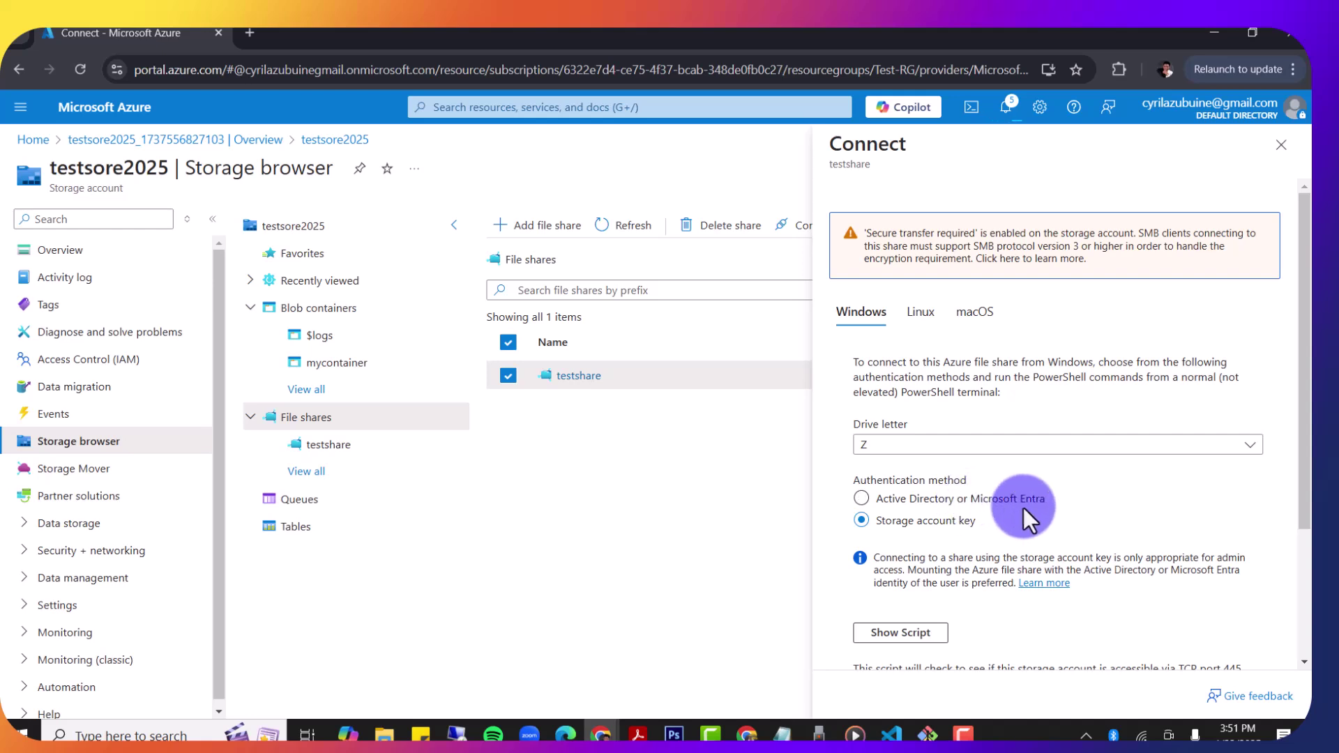
scroll(1023, 519, down, 1)
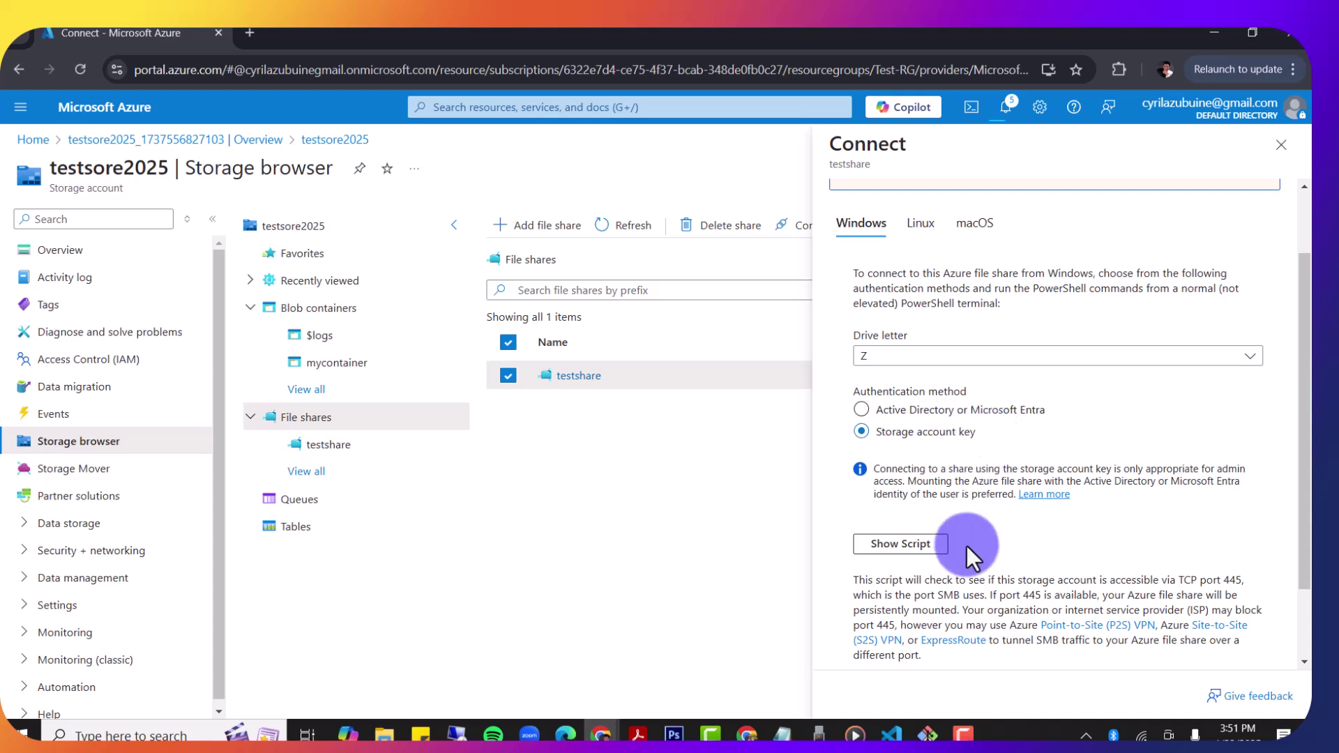
scroll(967, 546, down, 1)
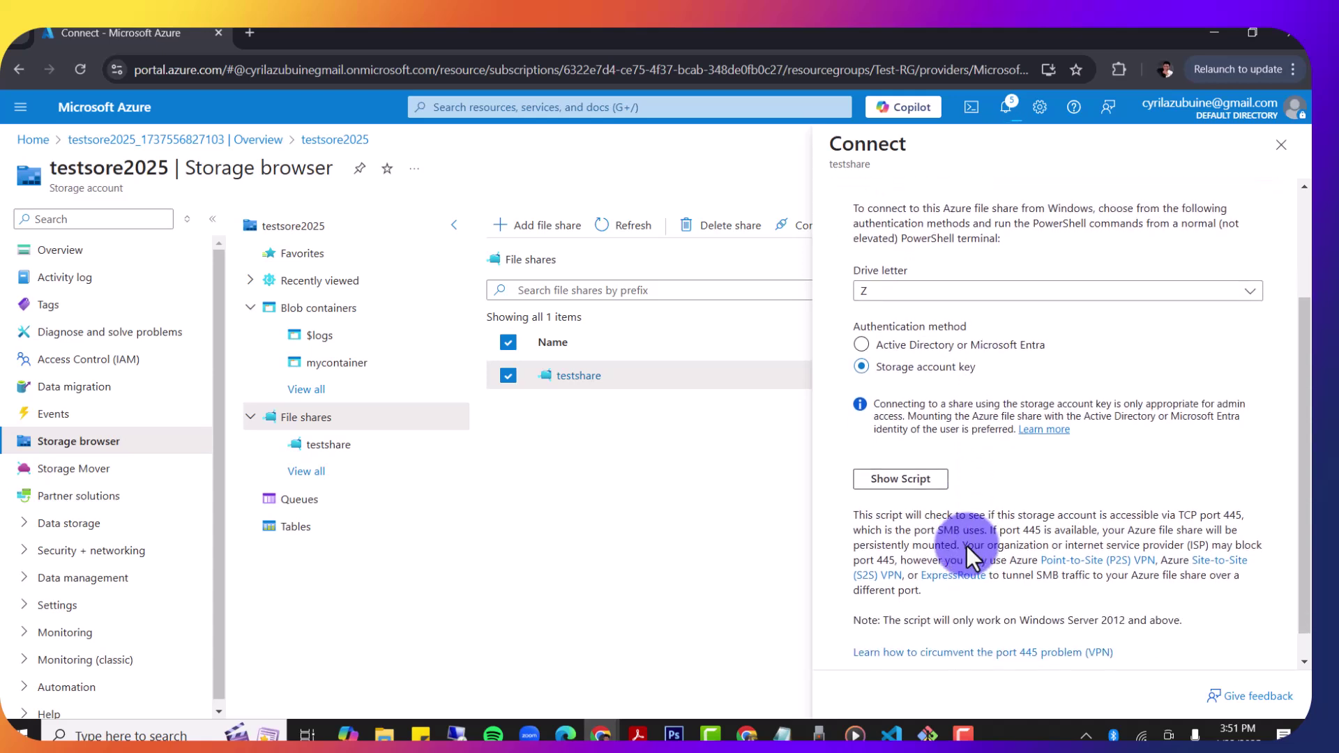
scroll(967, 547, down, 1)
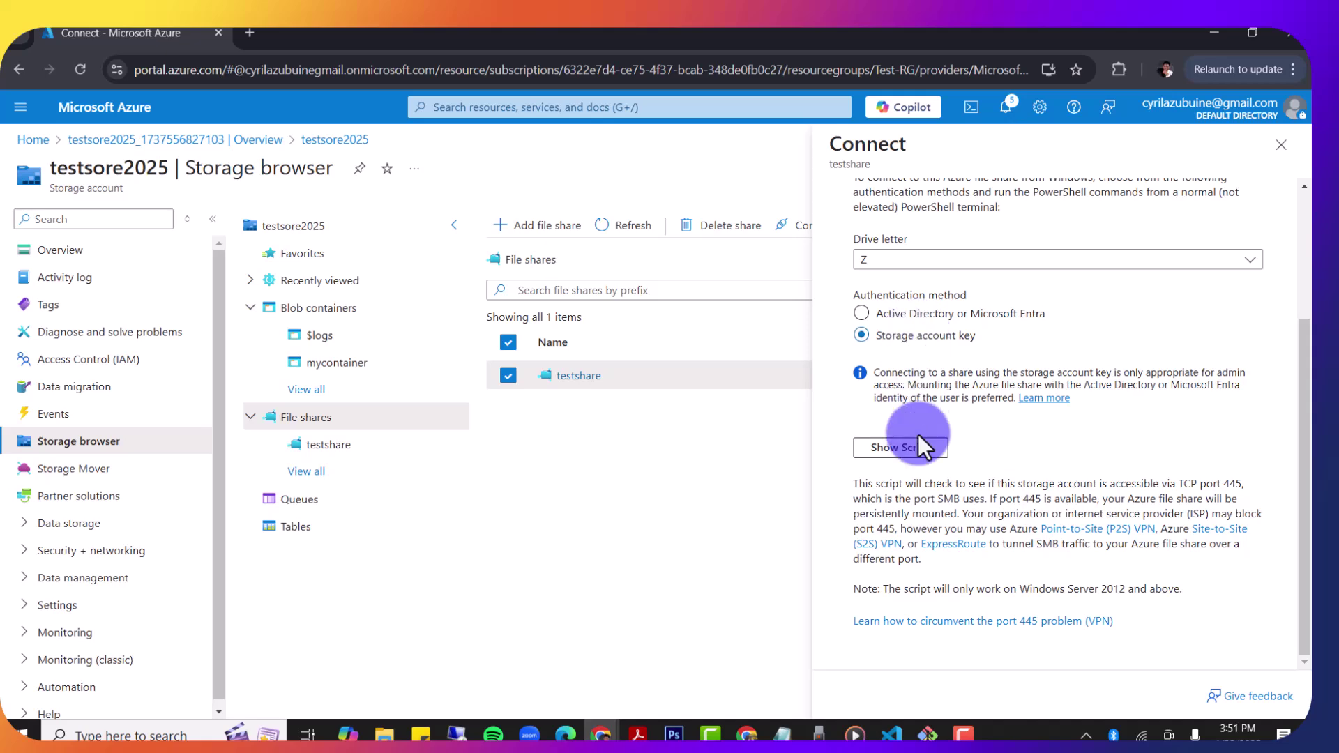
click(897, 452)
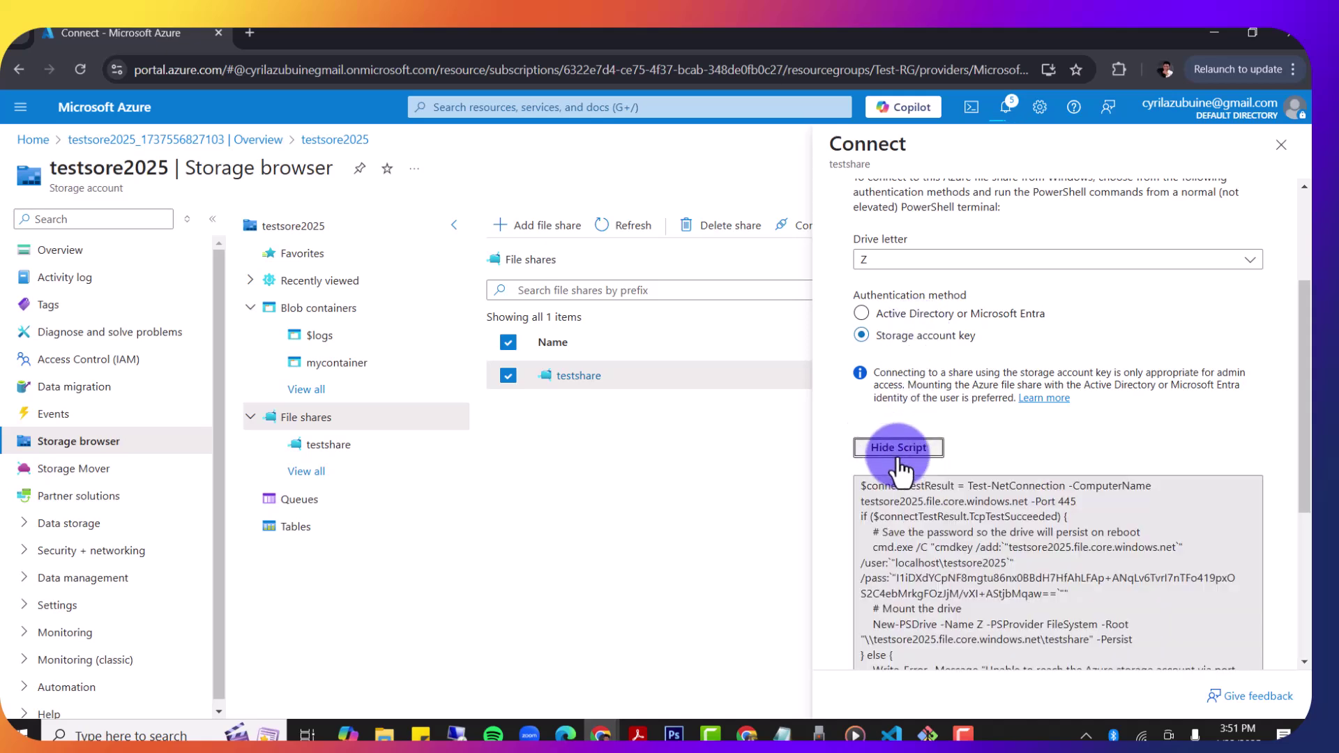
Step: Select and copy the entire drive Z PowerShell mount script
scroll(1003, 525, down, 2)
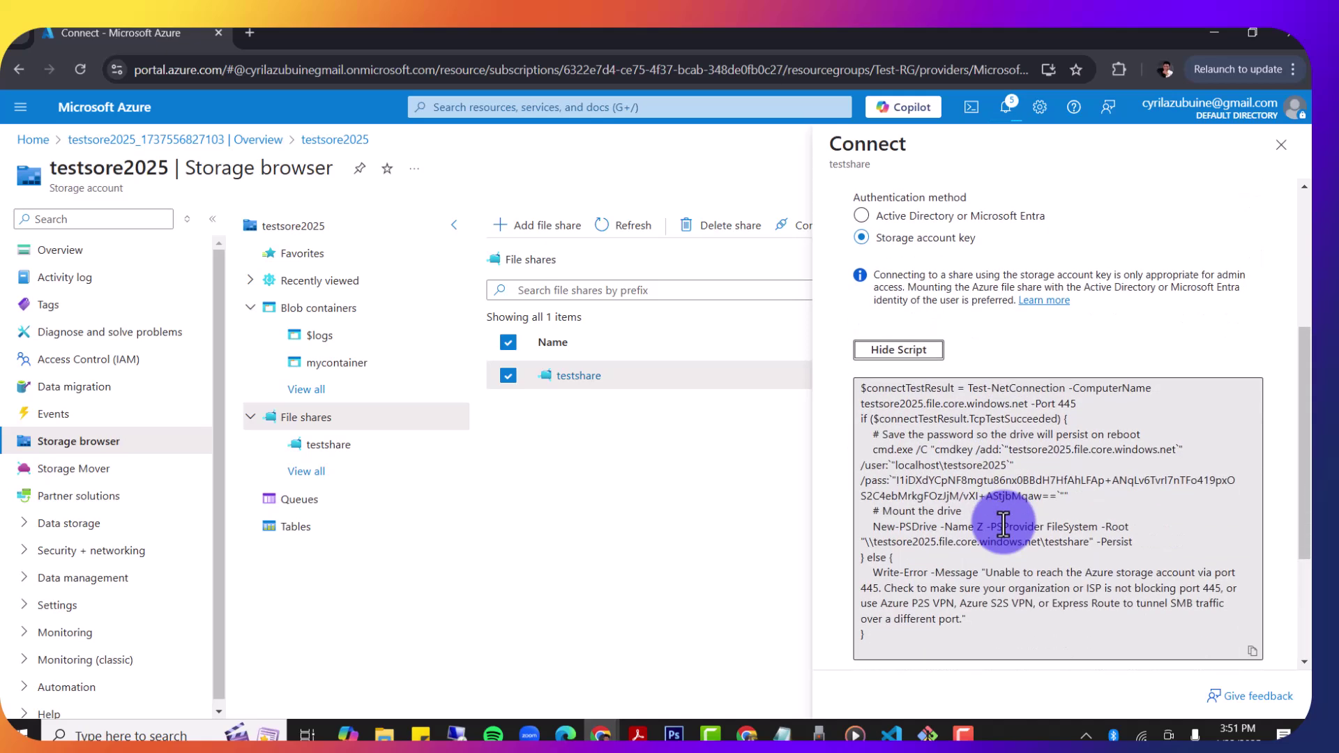
scroll(1003, 524, down, 1)
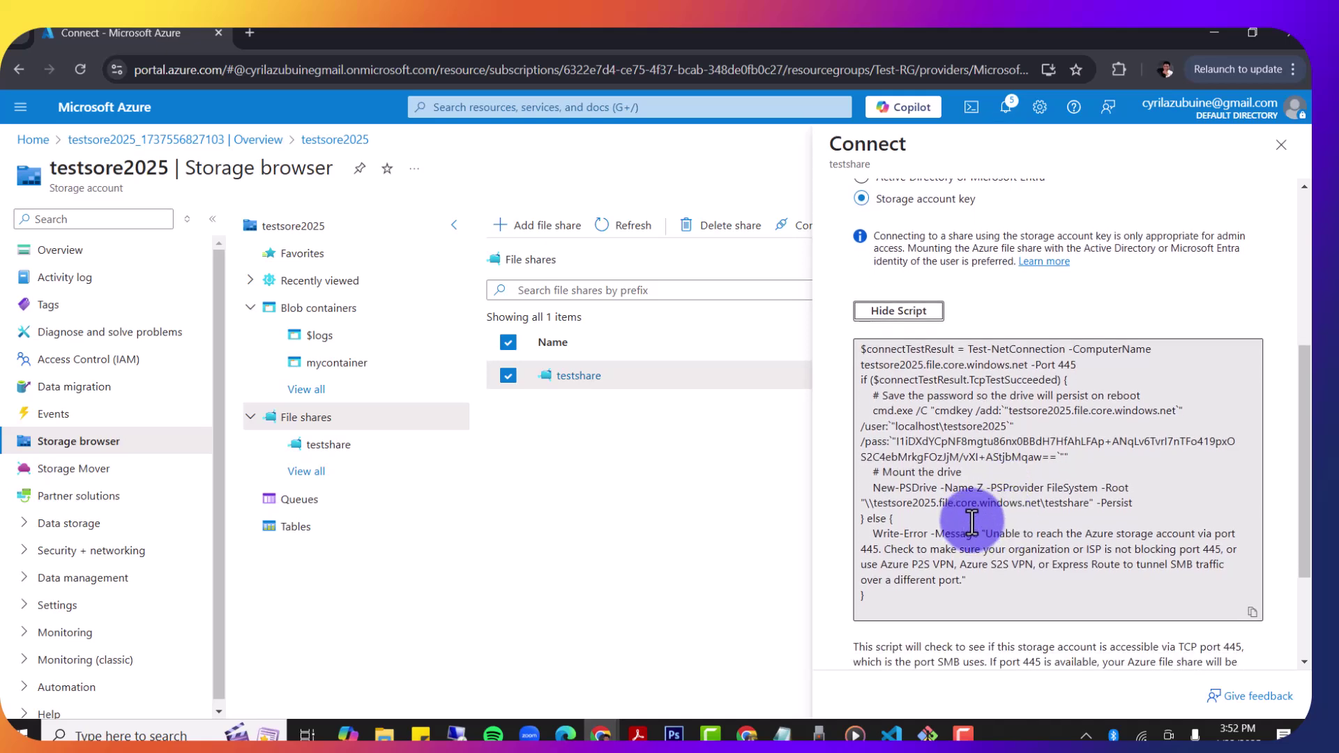
click(972, 520)
key(ctrl+a)
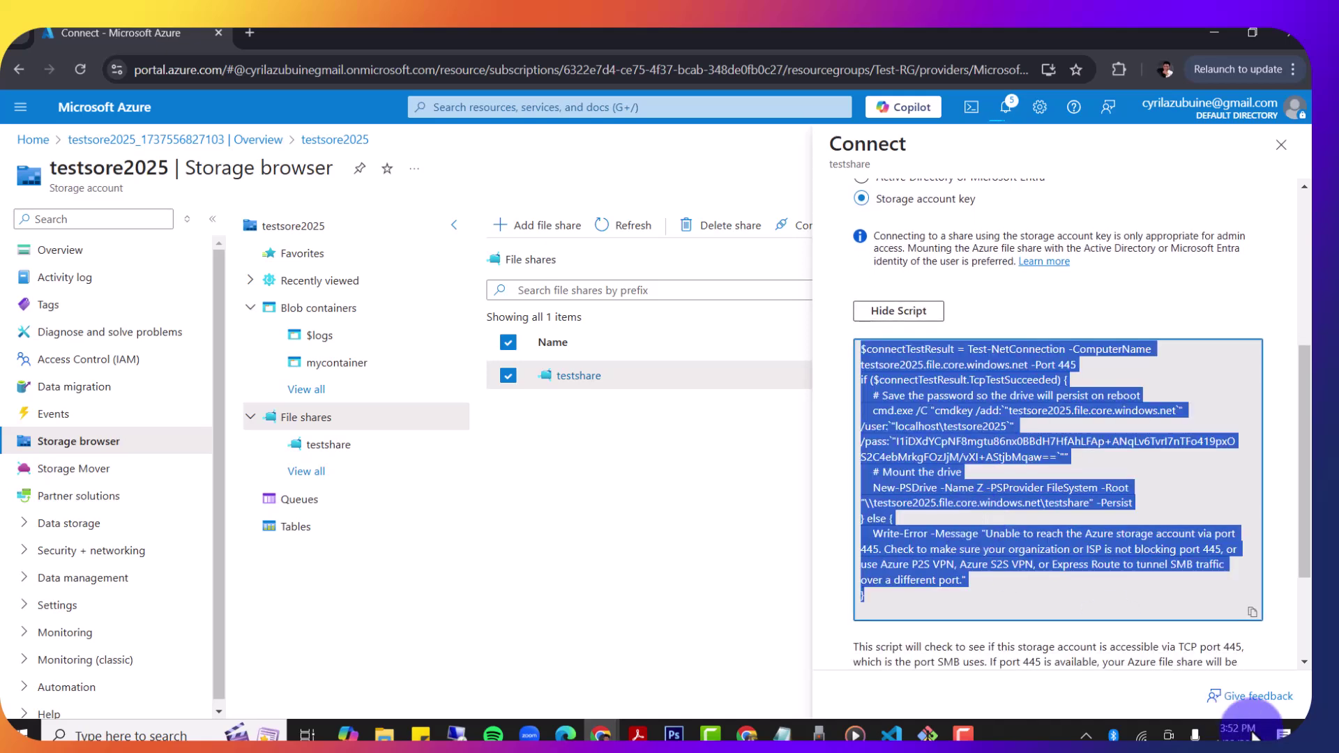
click(1253, 613)
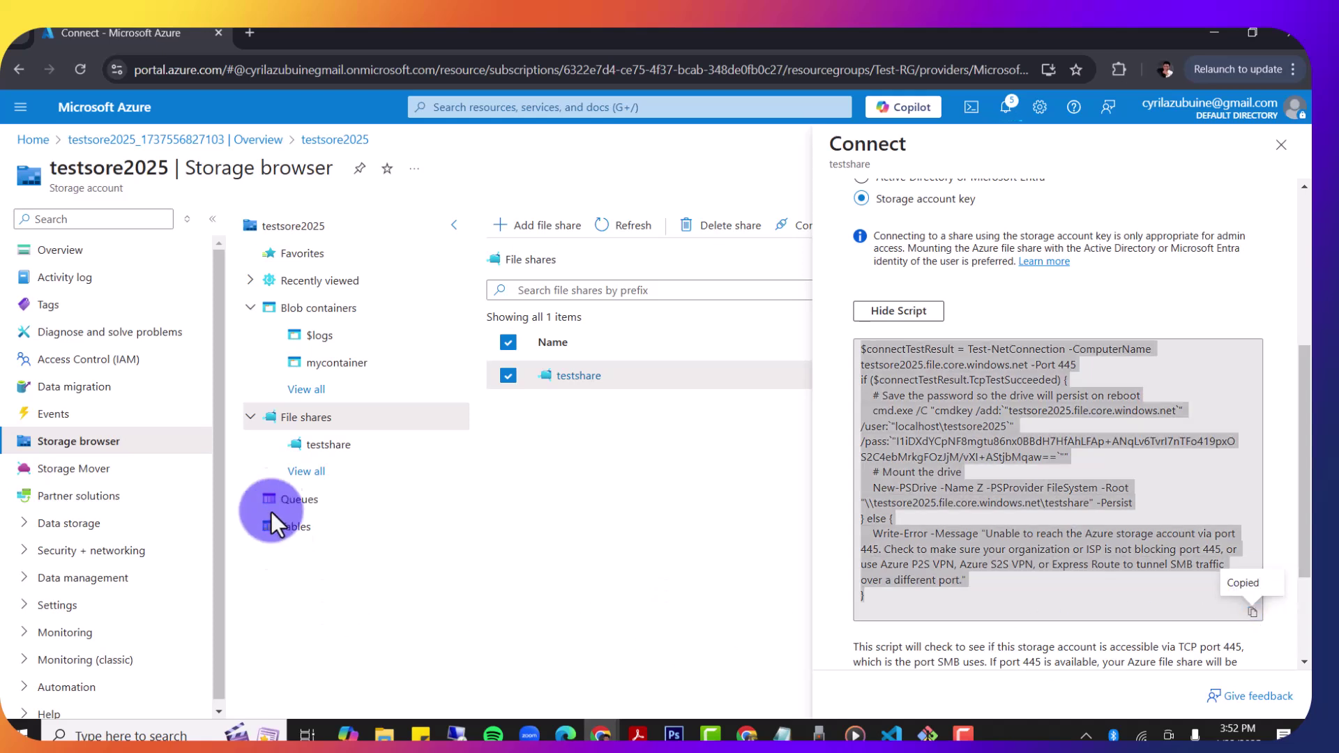
key(super+e)
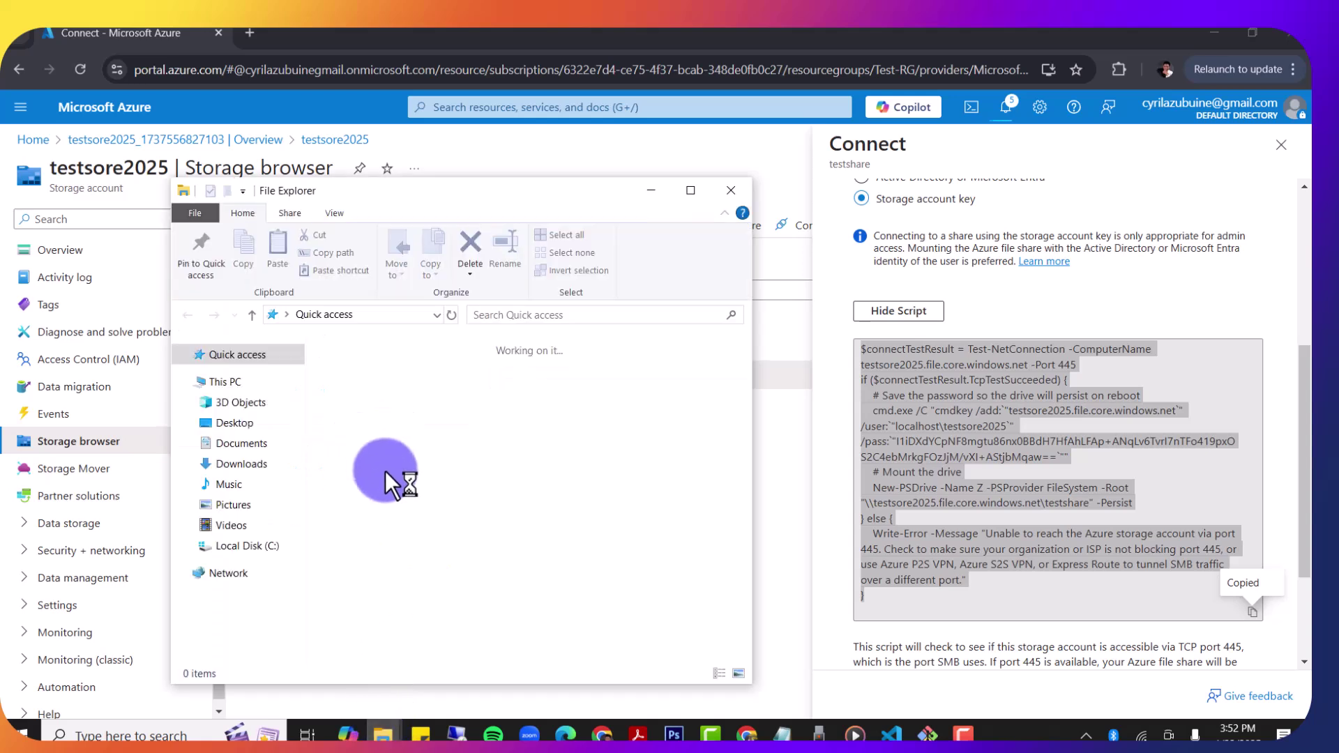
Step: Show This PC in File Explorer and start Map network drive
click(235, 383)
key(super+e)
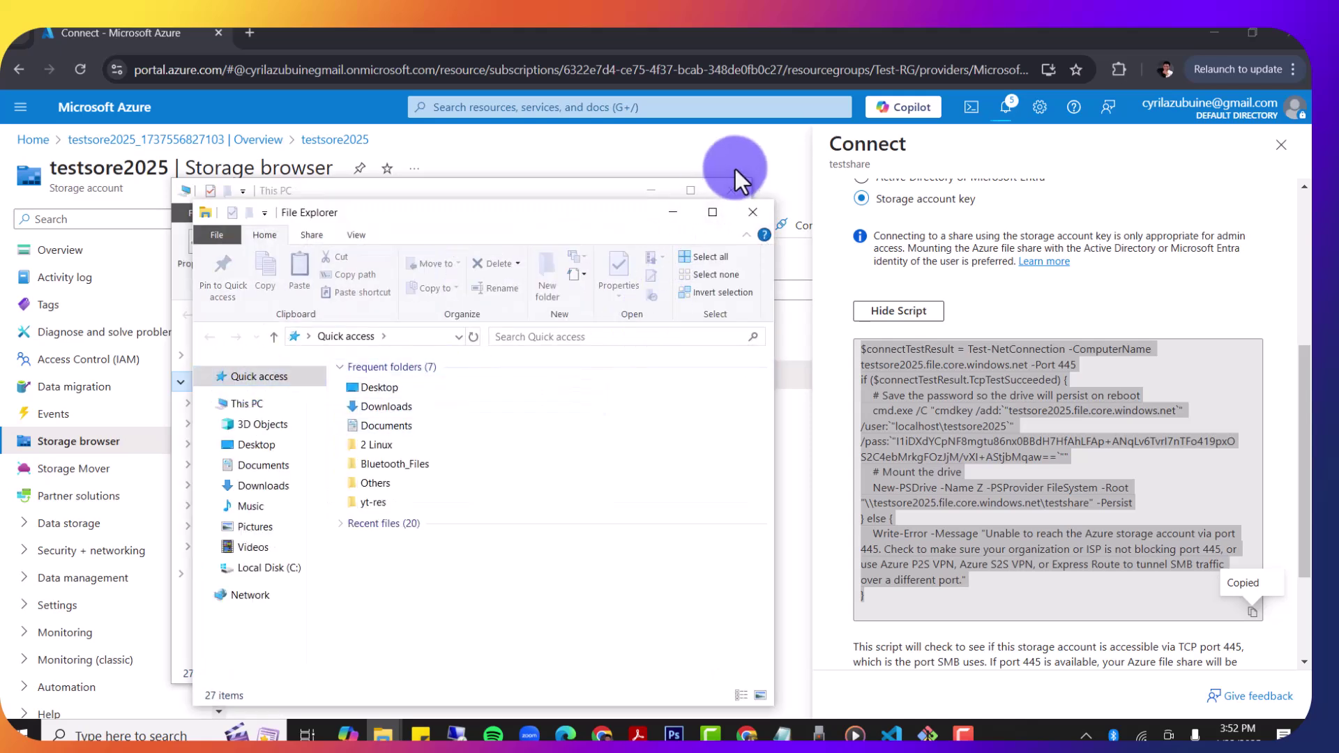
click(759, 220)
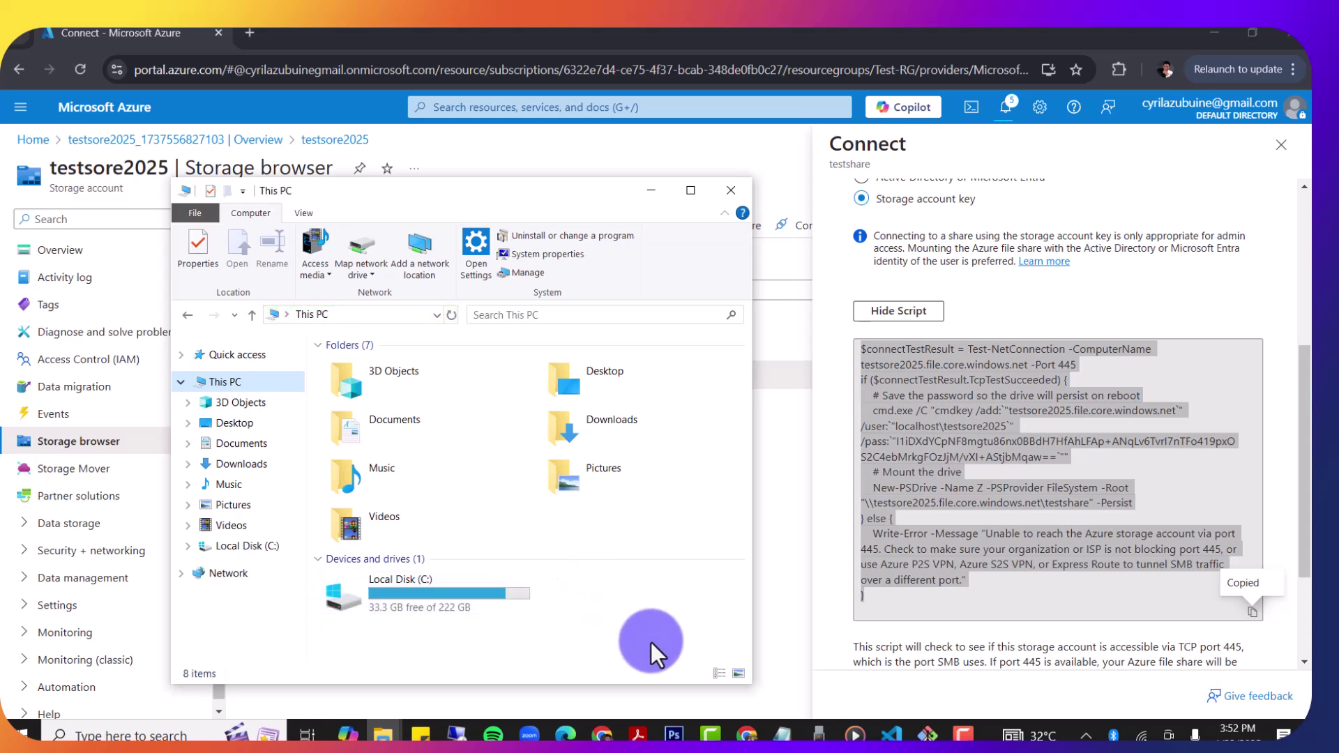
right_click(359, 250)
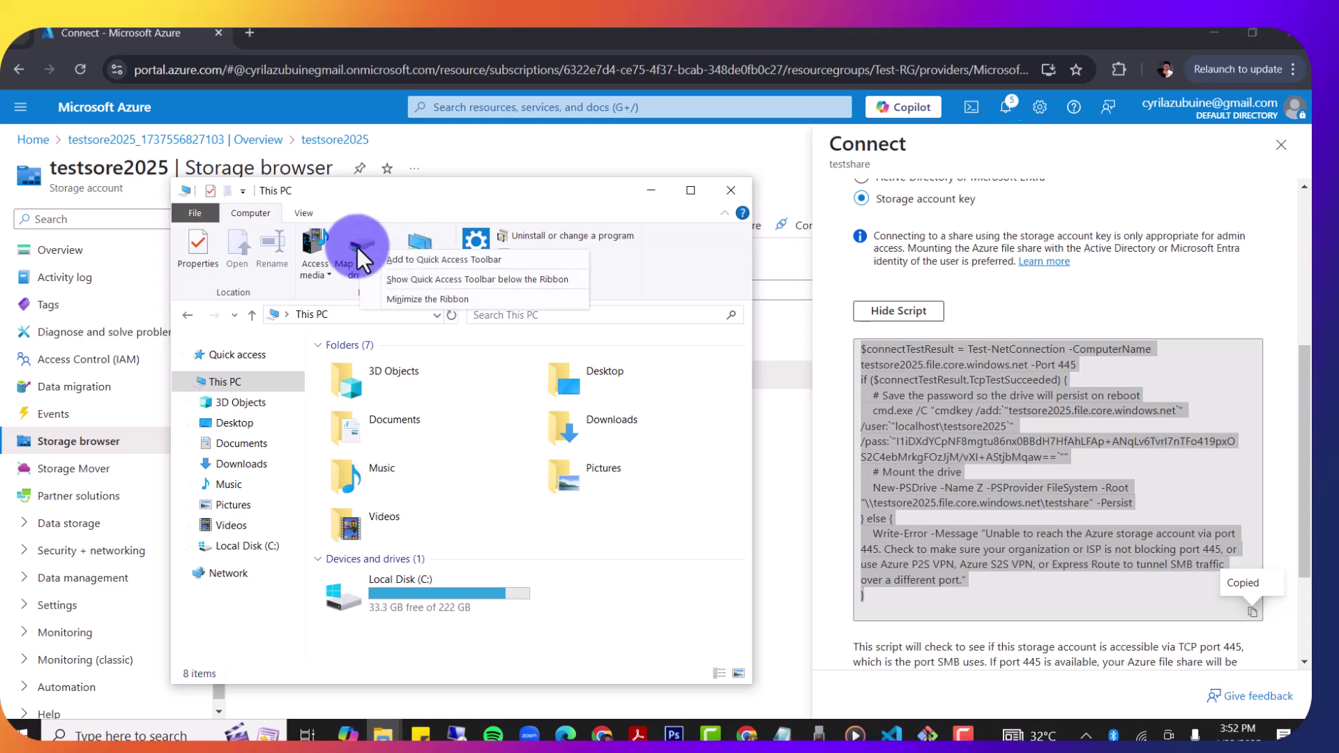
click(357, 243)
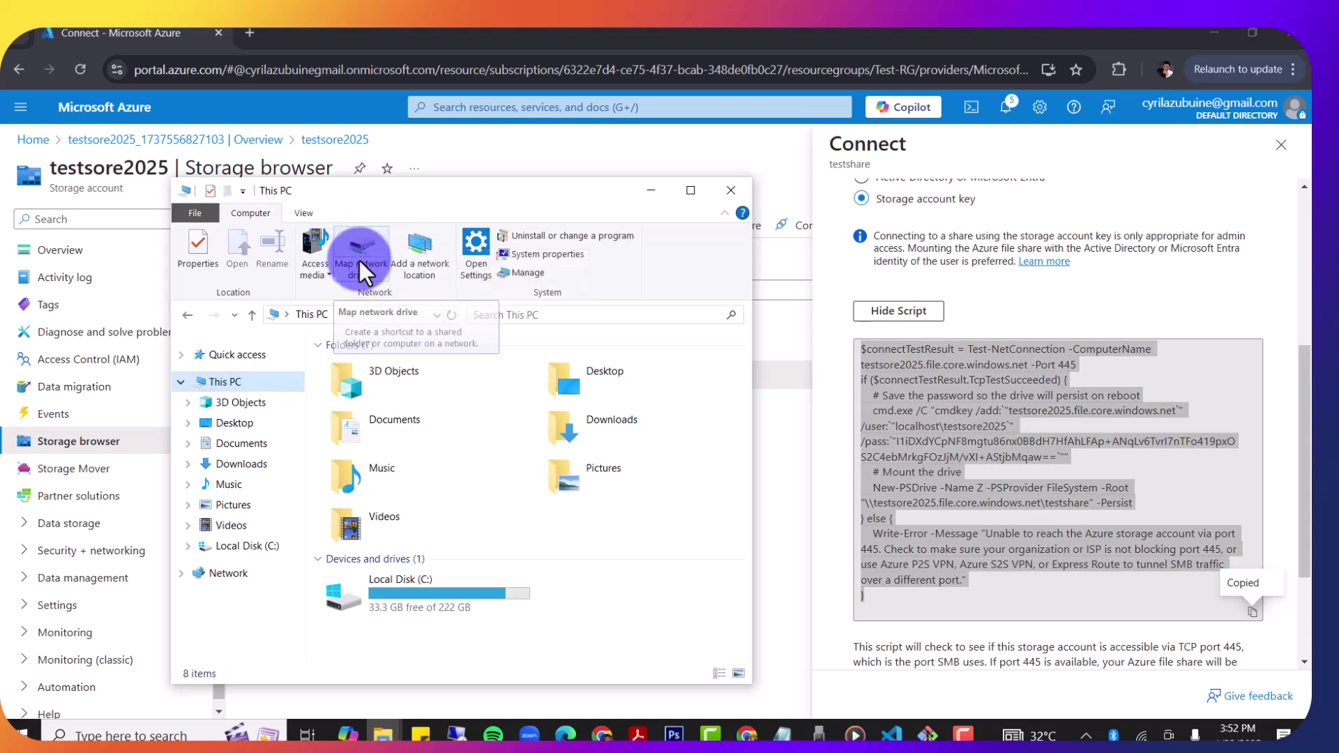
click(358, 257)
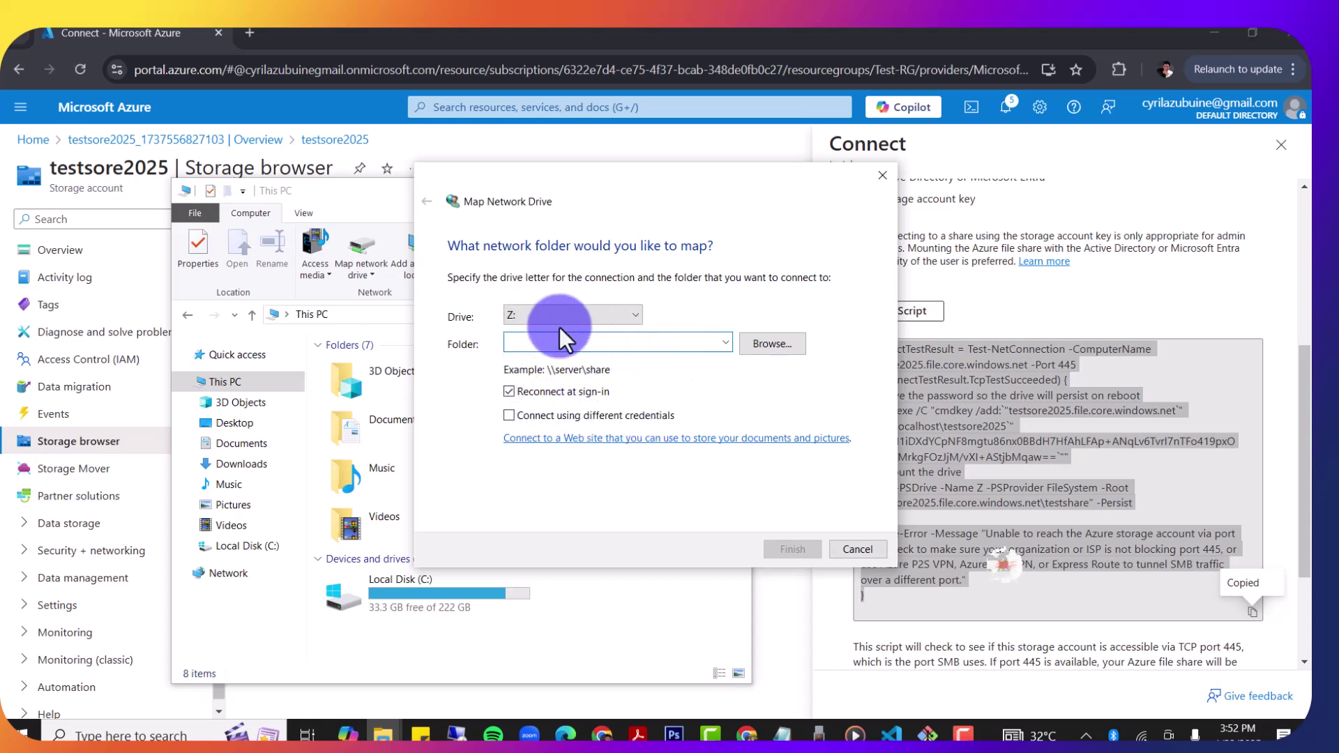
Step: Map drive Z: to \\testsore2025.file.core.windows.net\testshare using the UNC path copied from the Azure script
click(997, 443)
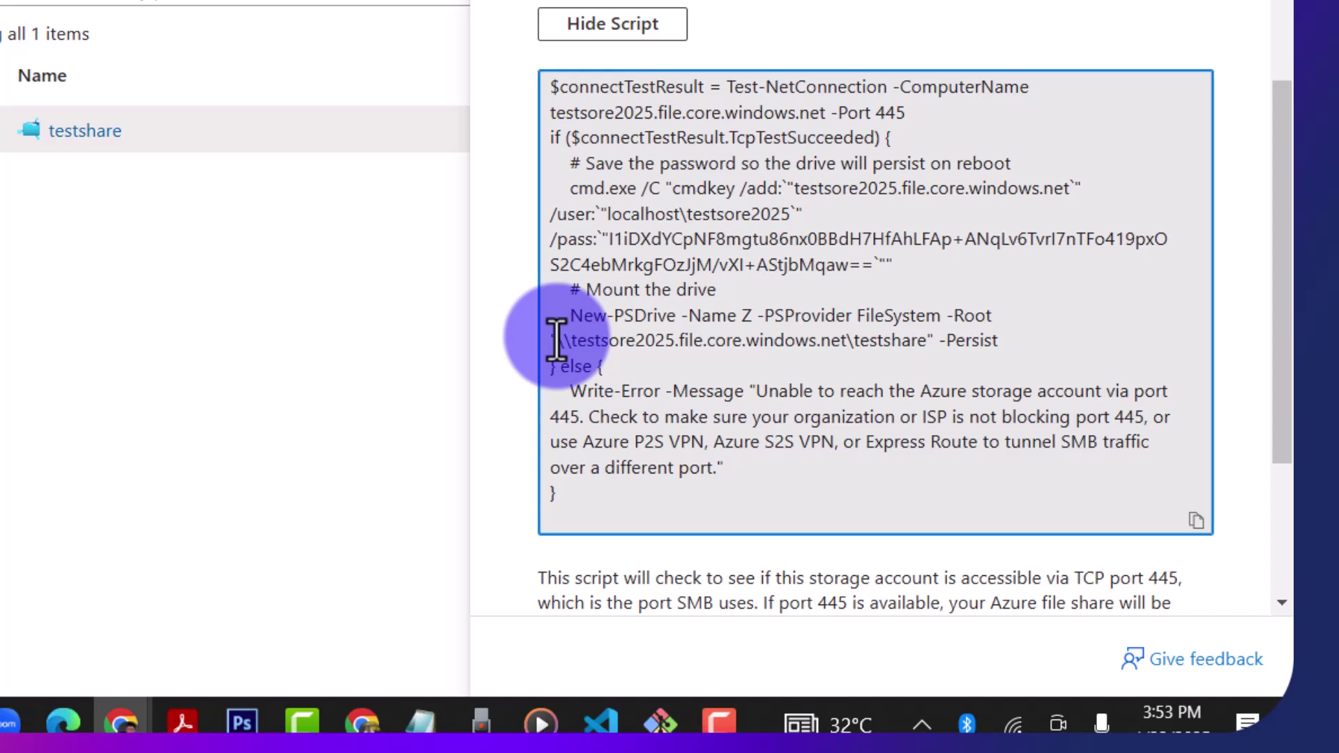
drag(556, 340, 928, 340)
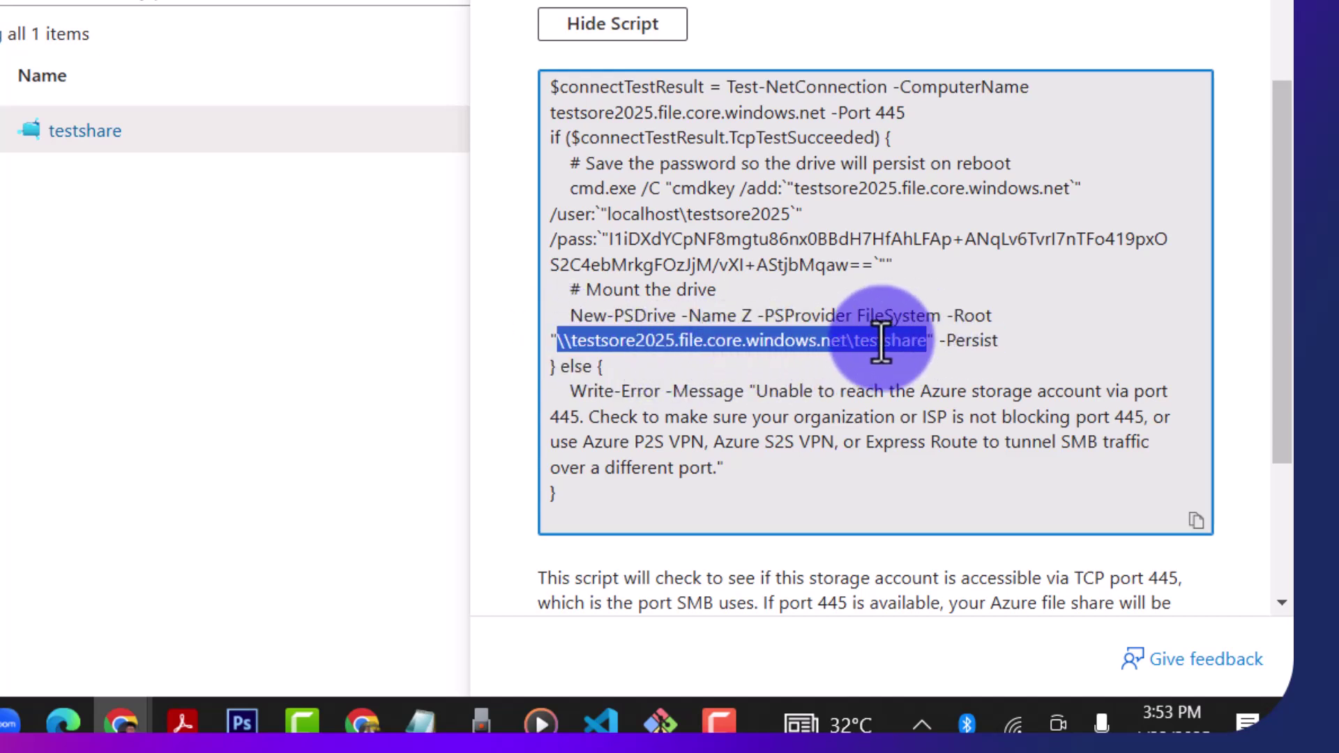
right_click(881, 341)
click(971, 403)
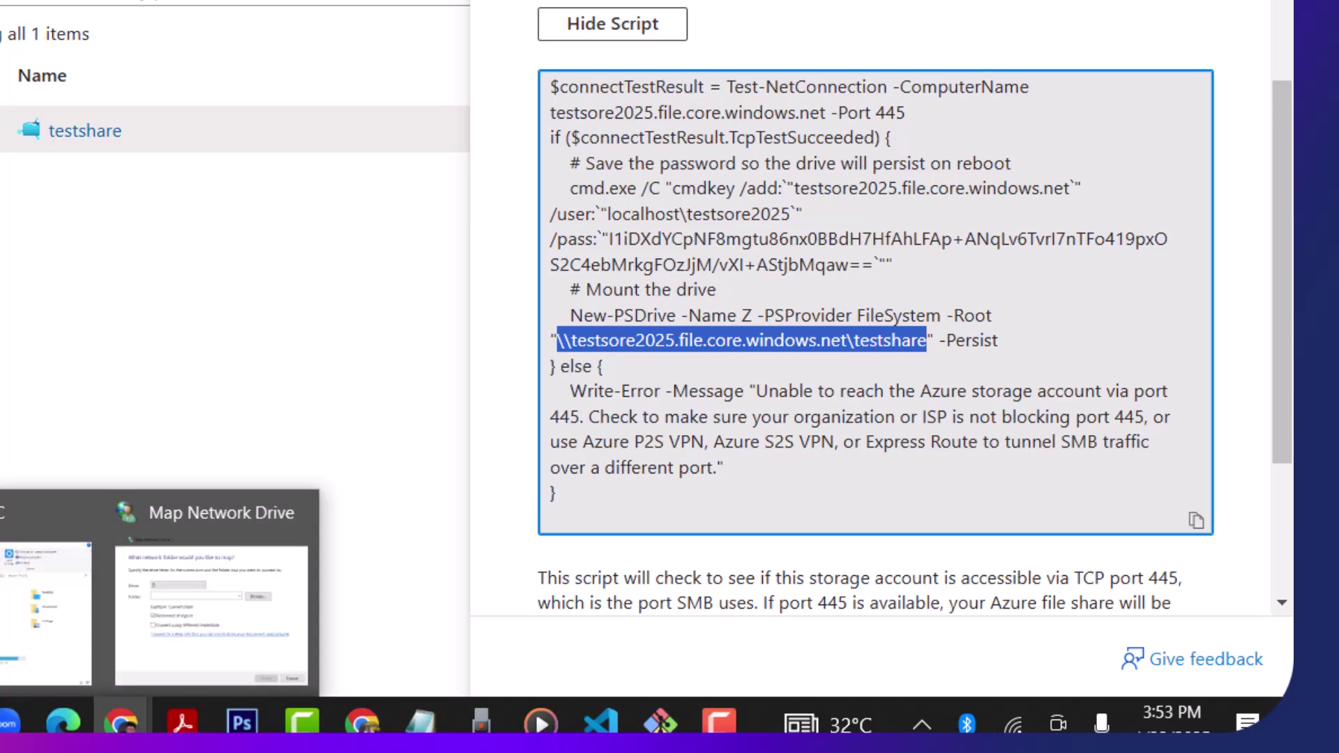
click(206, 618)
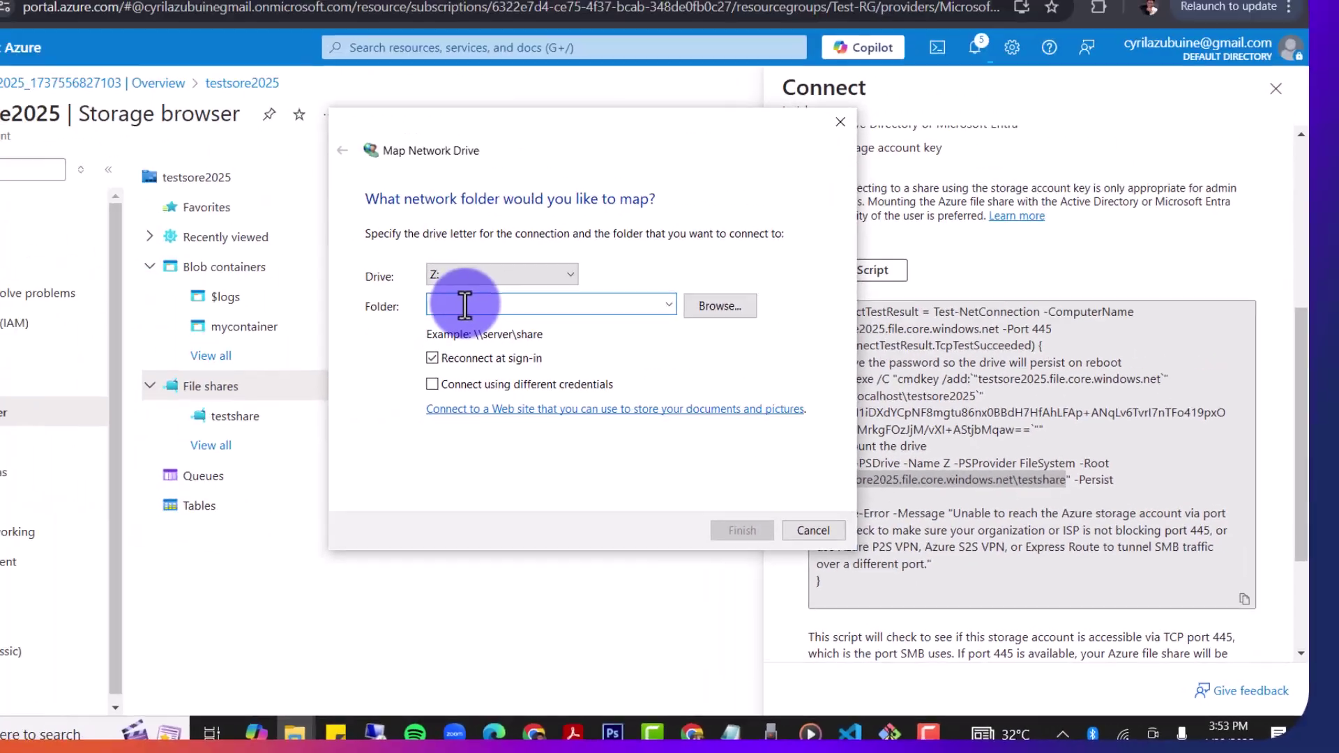
key(ctrl+v)
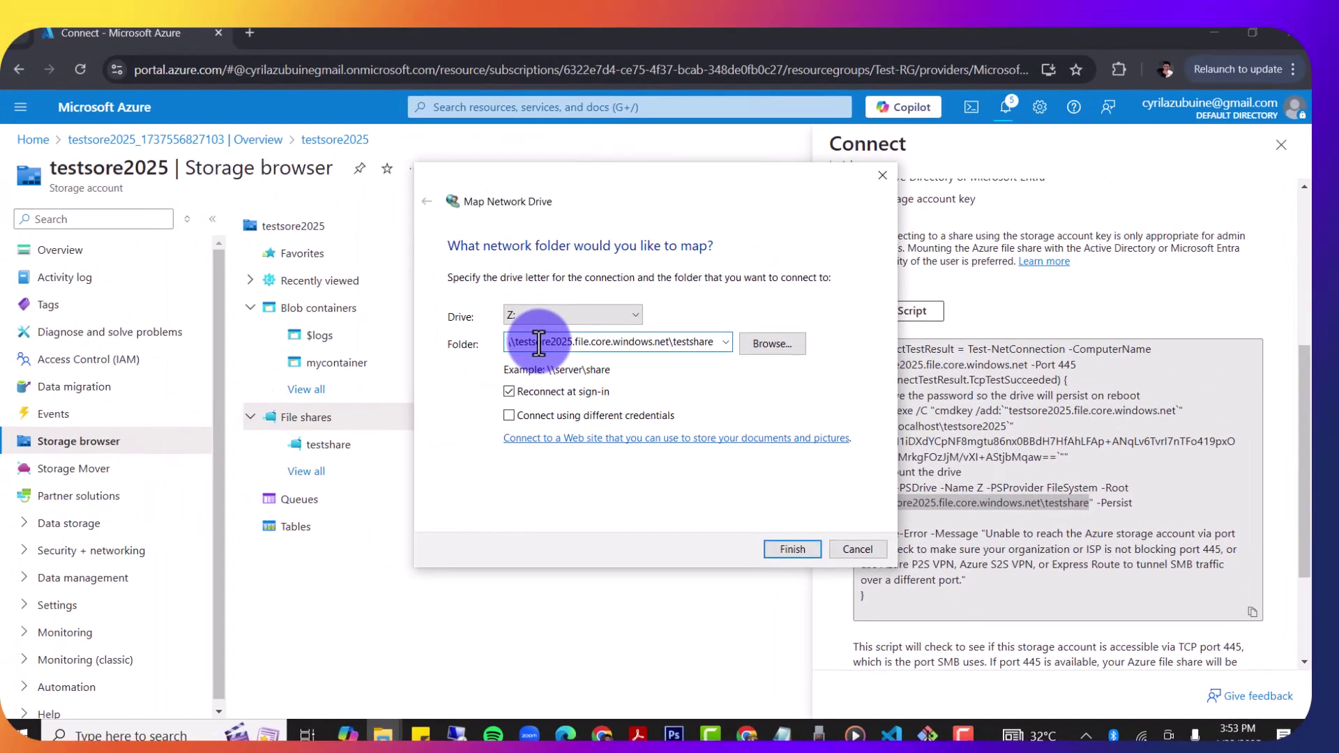
click(809, 554)
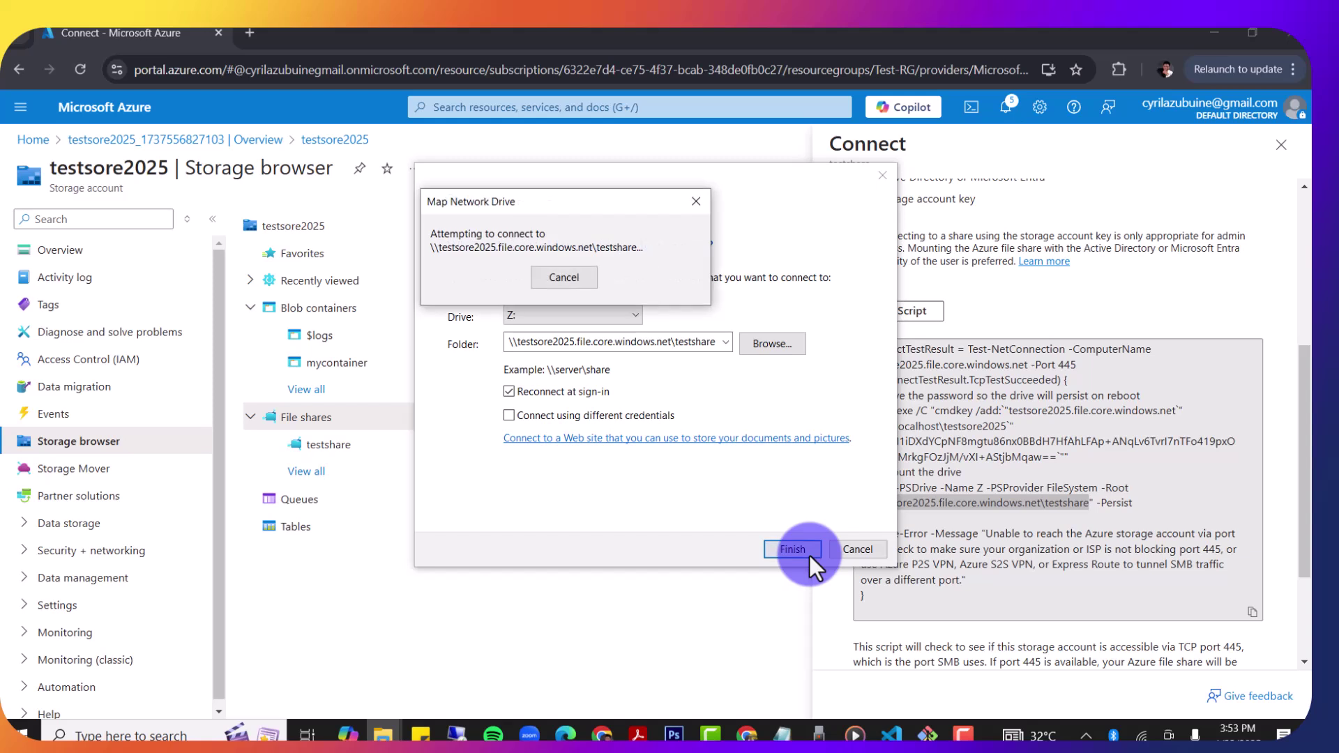
Step: Enter the storage account user name from the Azure script into the credentials prompt
click(567, 276)
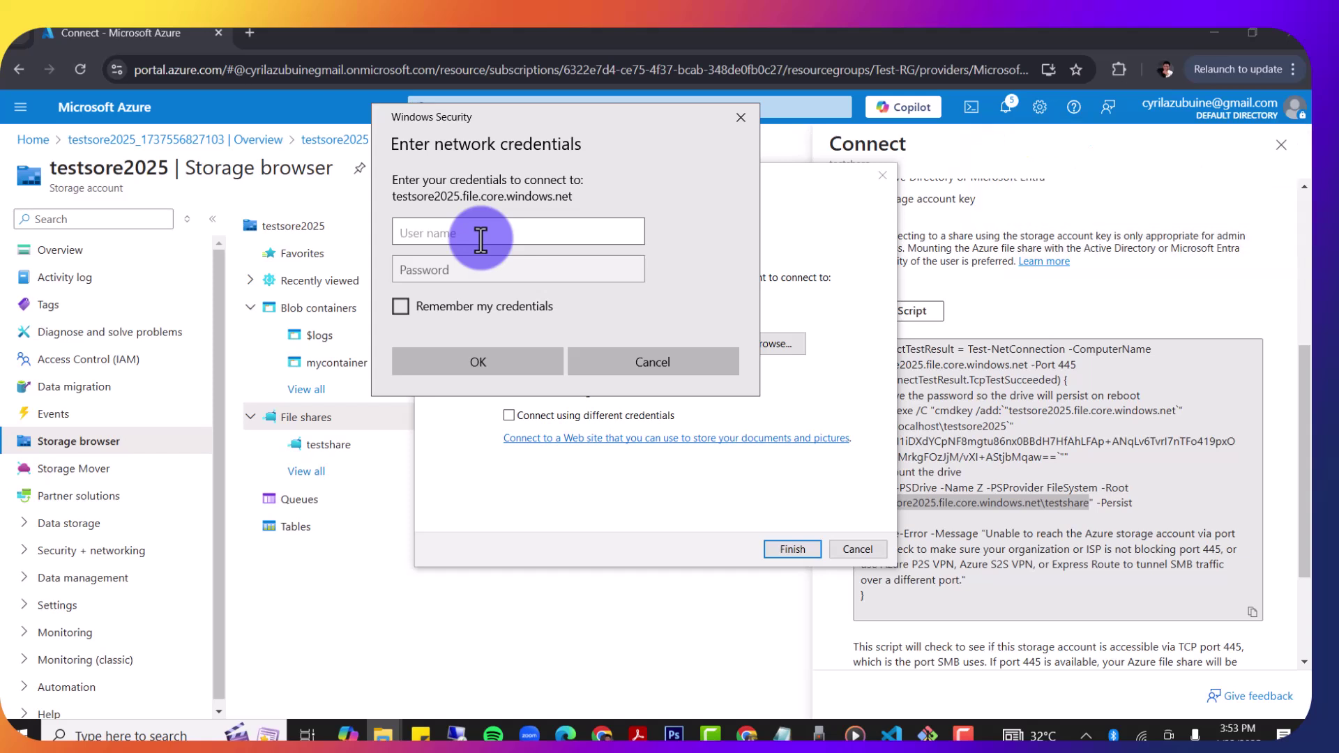
click(1099, 483)
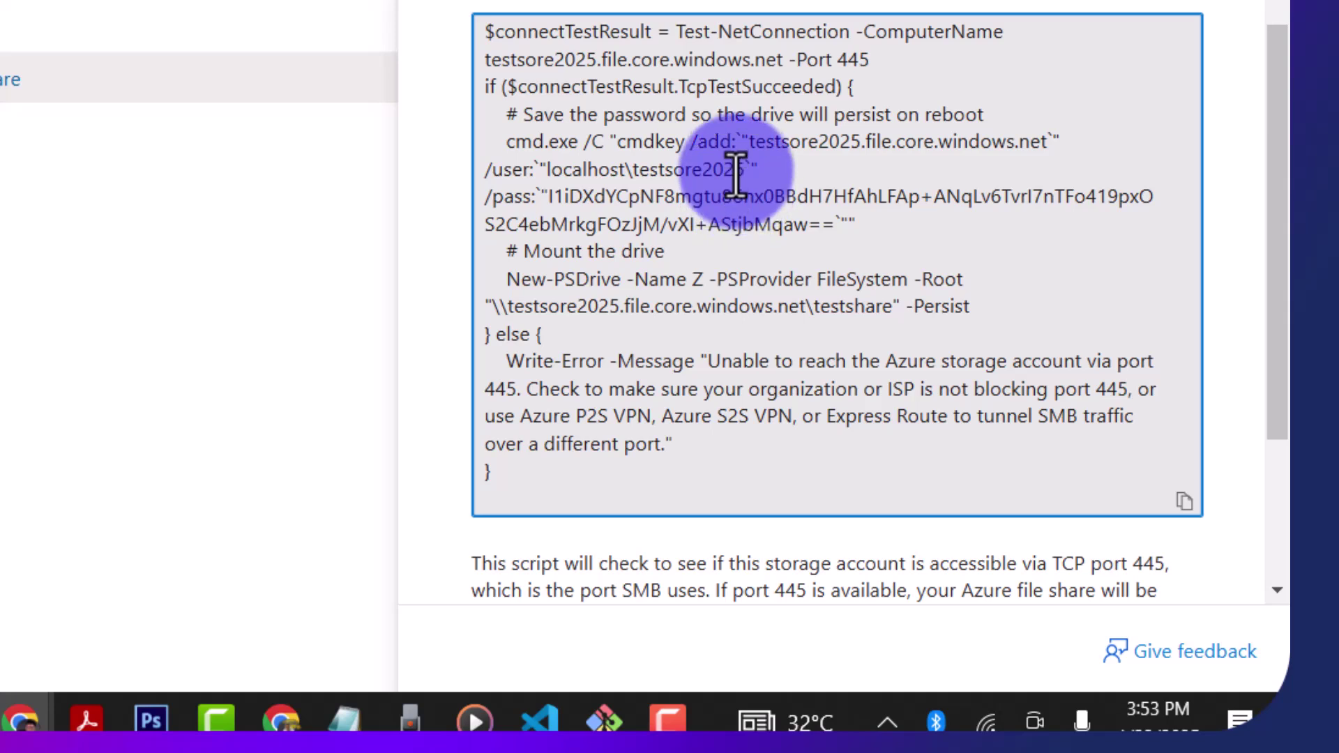
drag(736, 170, 546, 169)
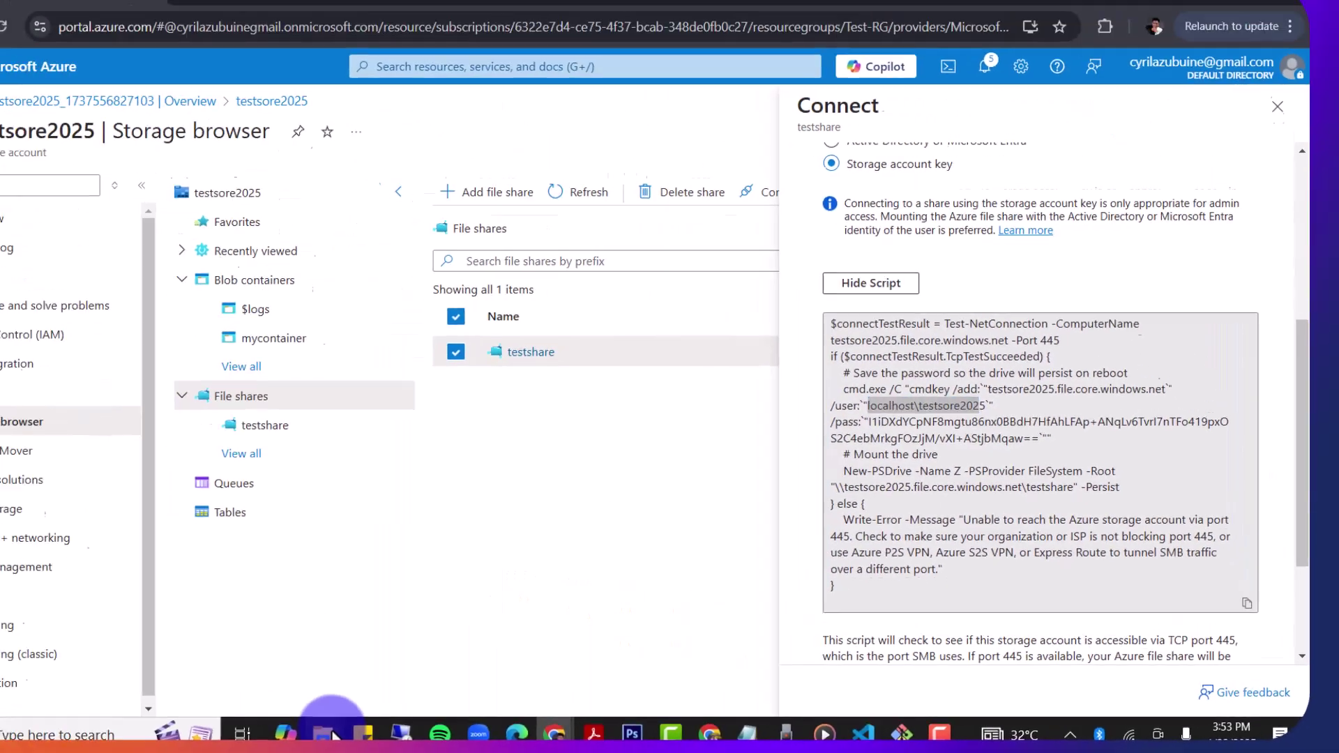
click(383, 735)
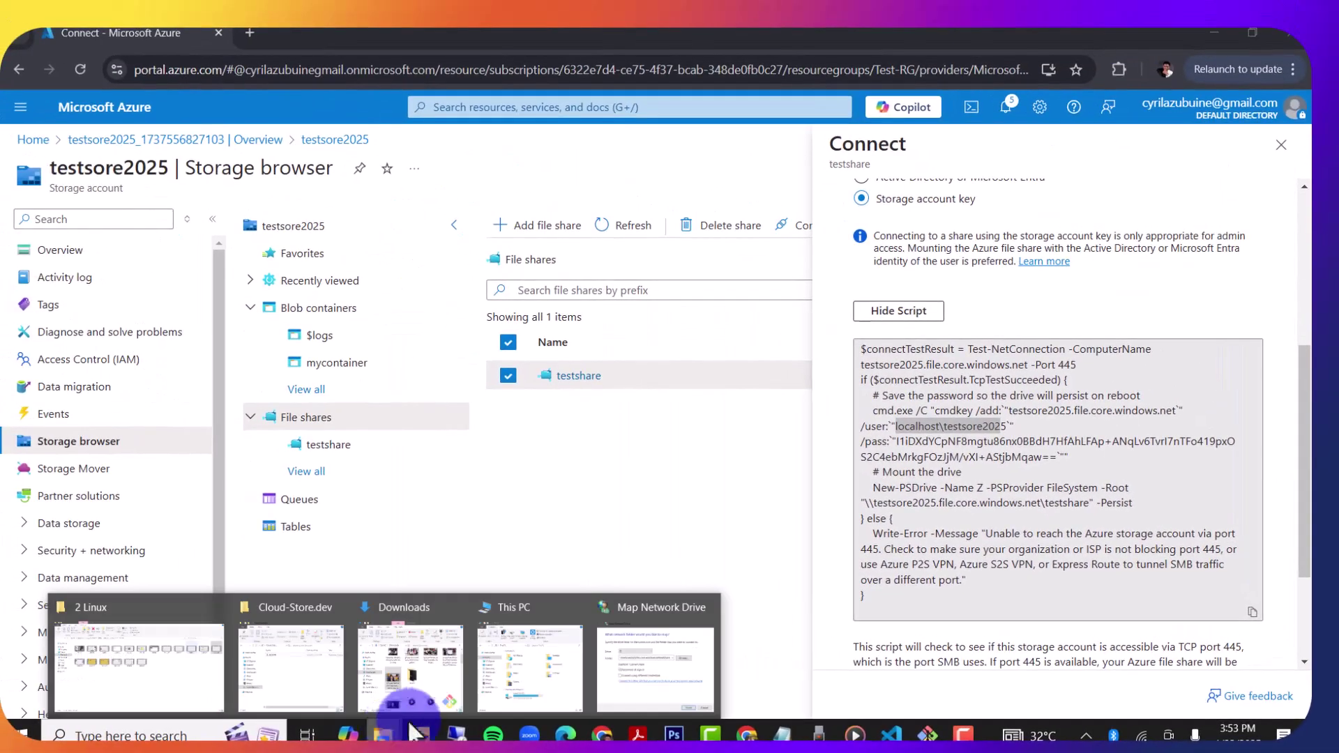
click(632, 645)
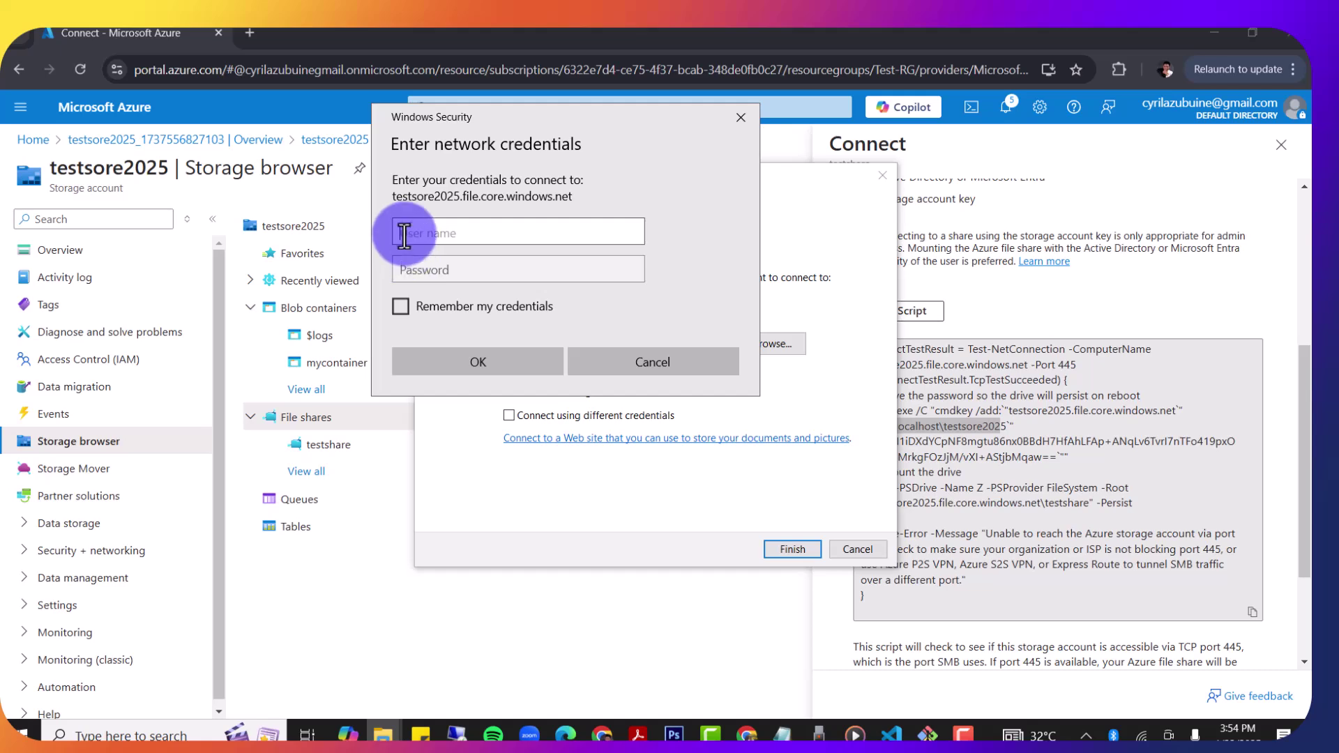
click(404, 234)
key(ctrl+v)
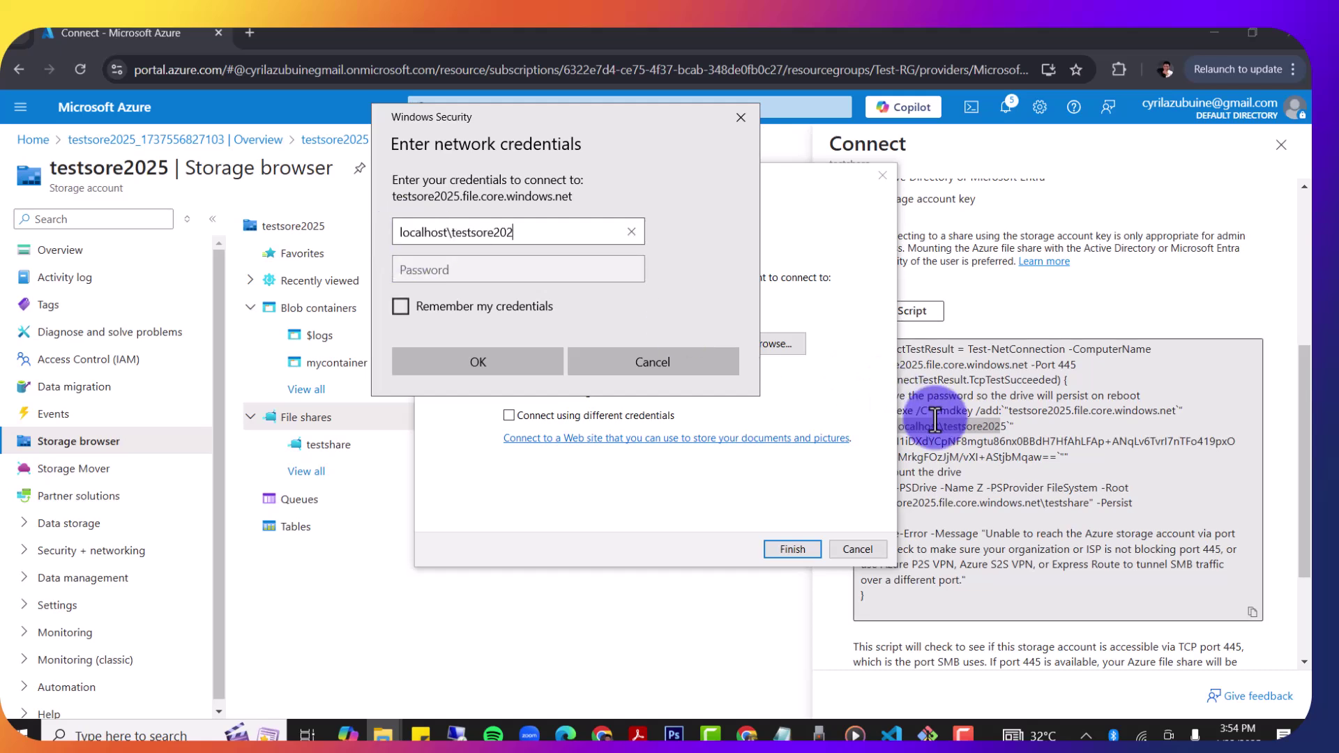
text(5)
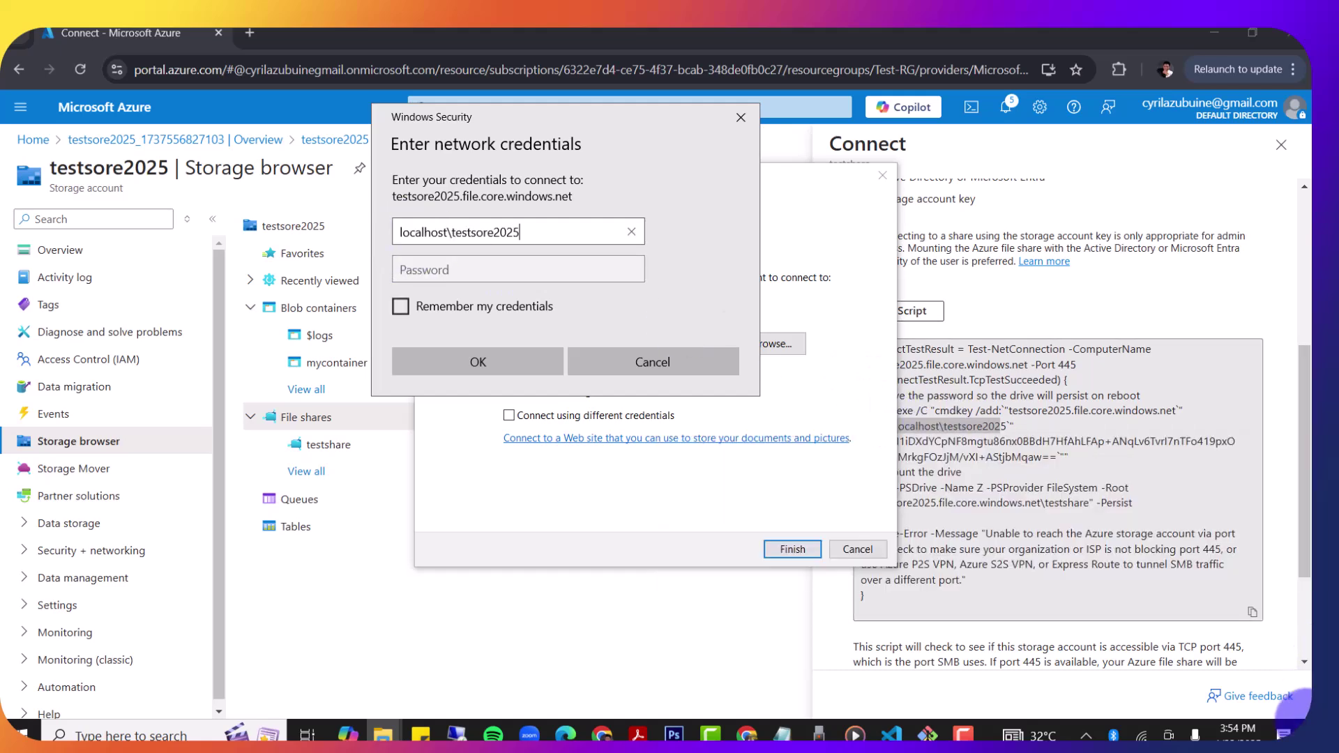
Step: Paste the storage account access key as the password and submit the credentials
click(867, 418)
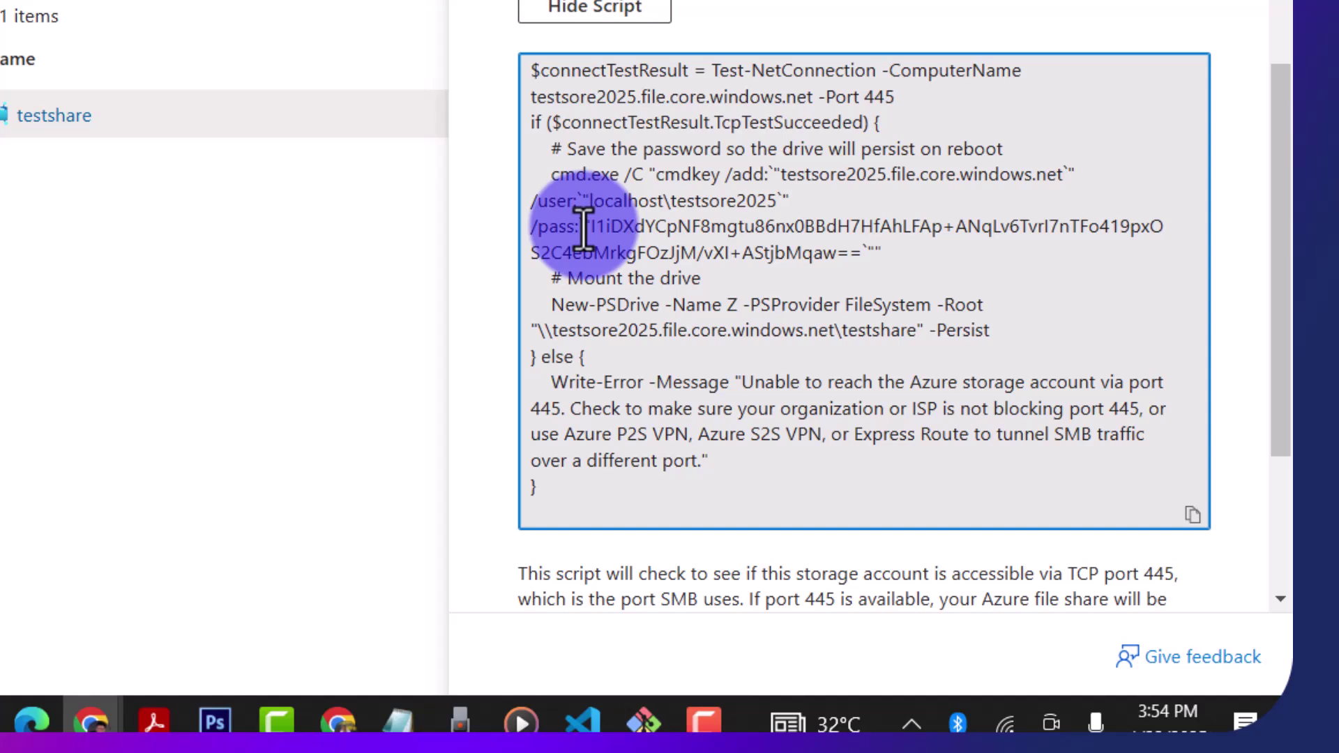
drag(591, 228, 862, 249)
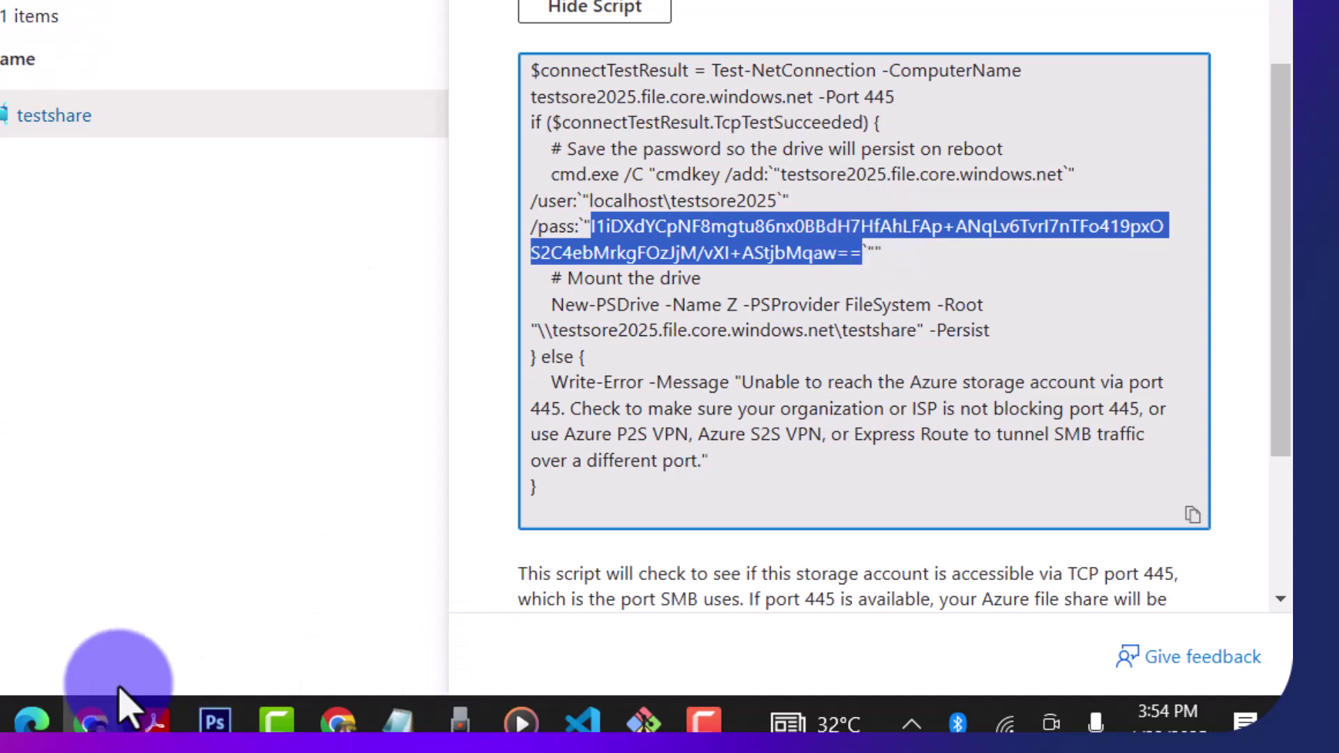
click(384, 736)
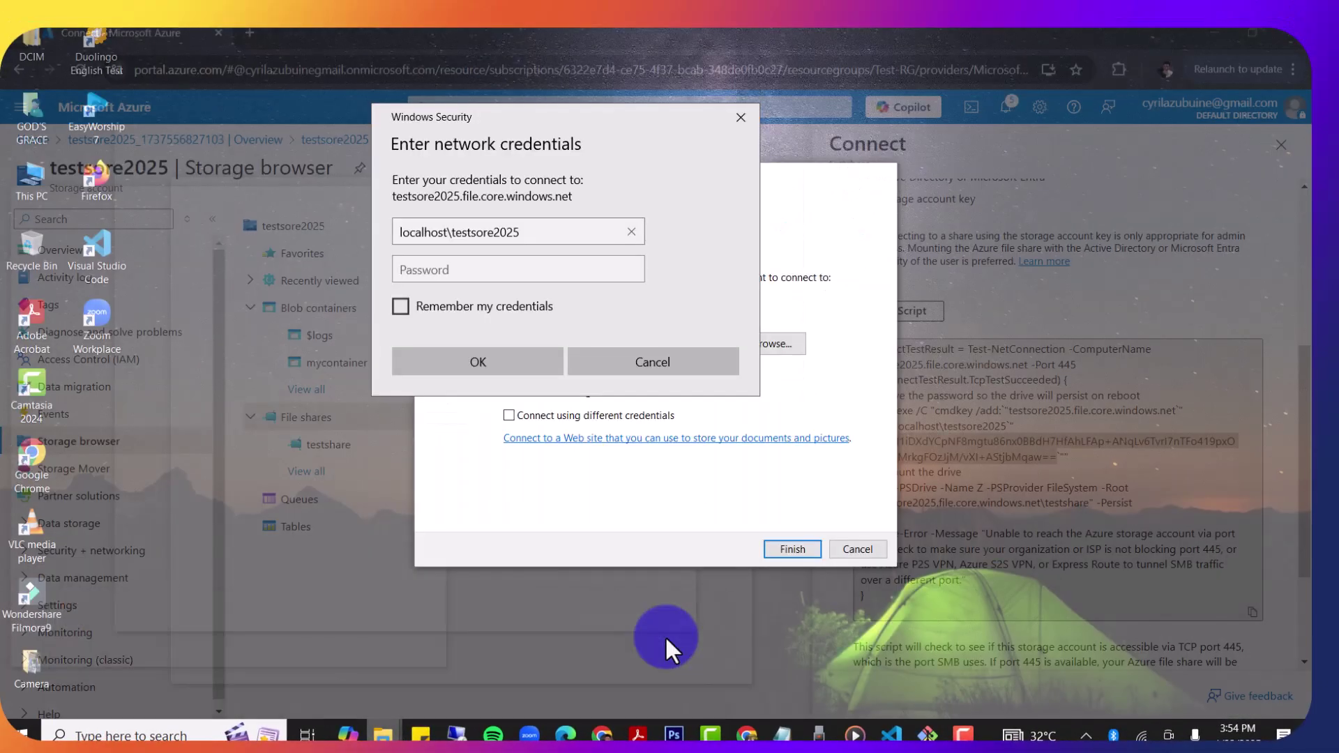
click(664, 634)
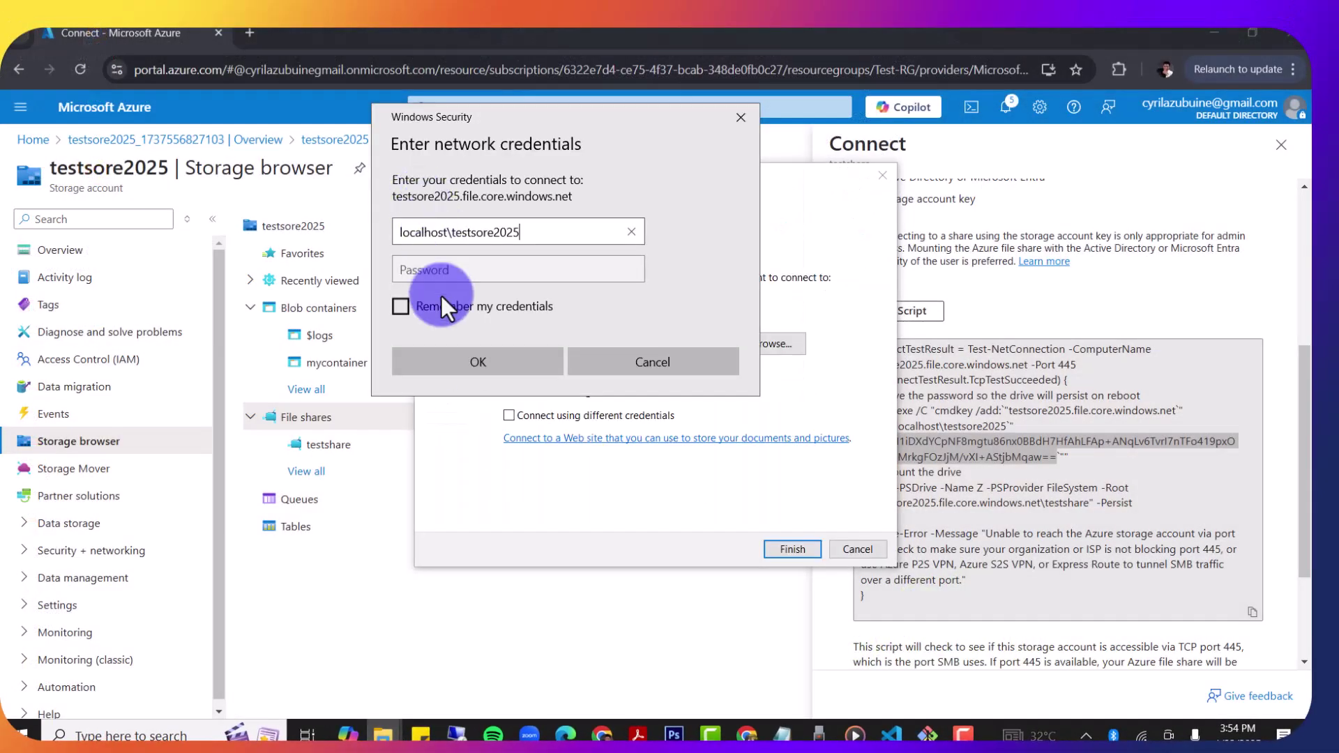
click(433, 272)
key(ctrl+v)
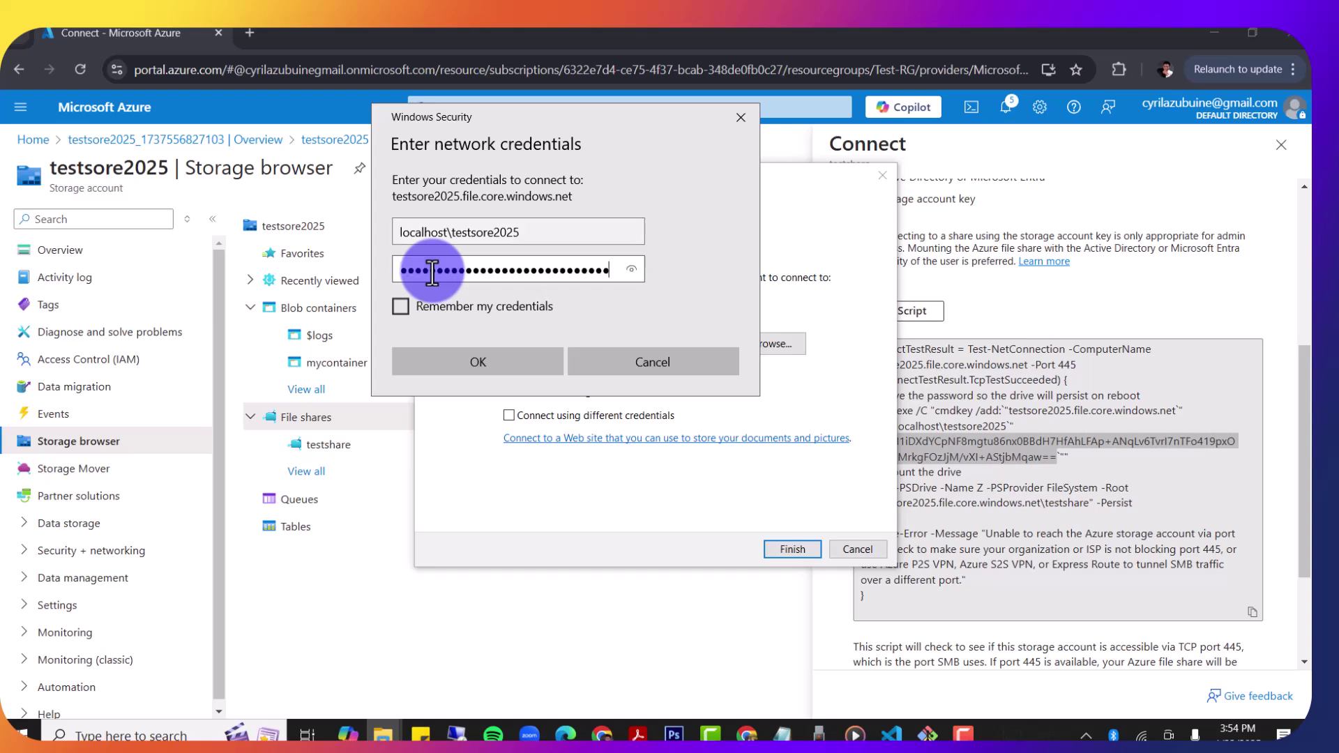
click(521, 365)
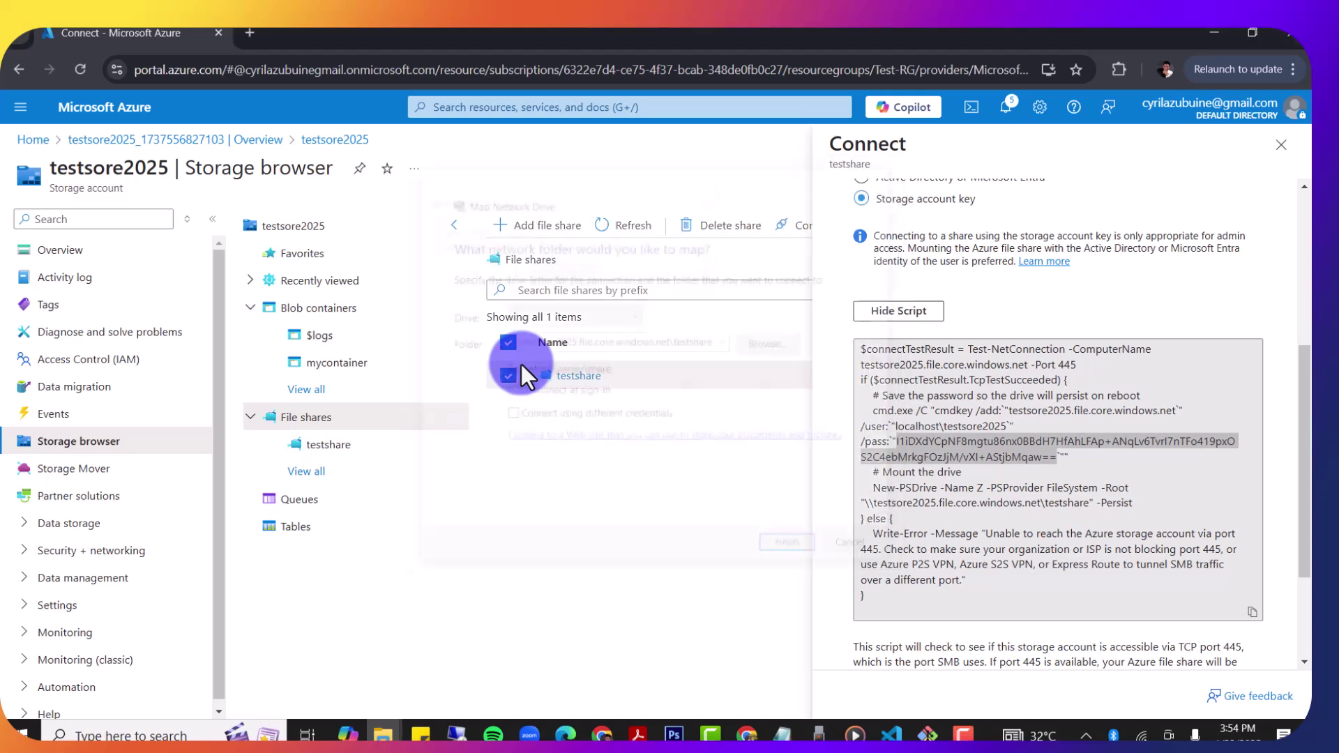
Step: Locate the newly mapped testshare network drive under This PC
click(550, 367)
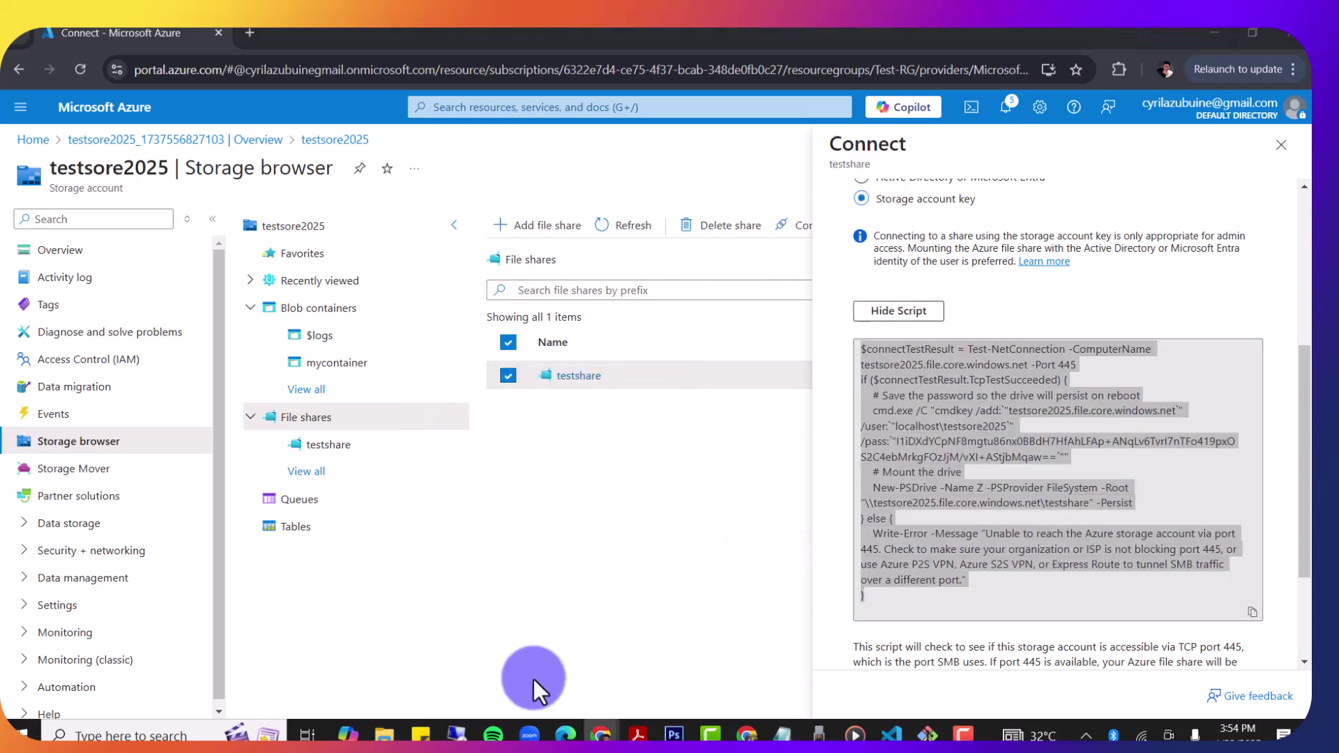
mouse_move(383, 734)
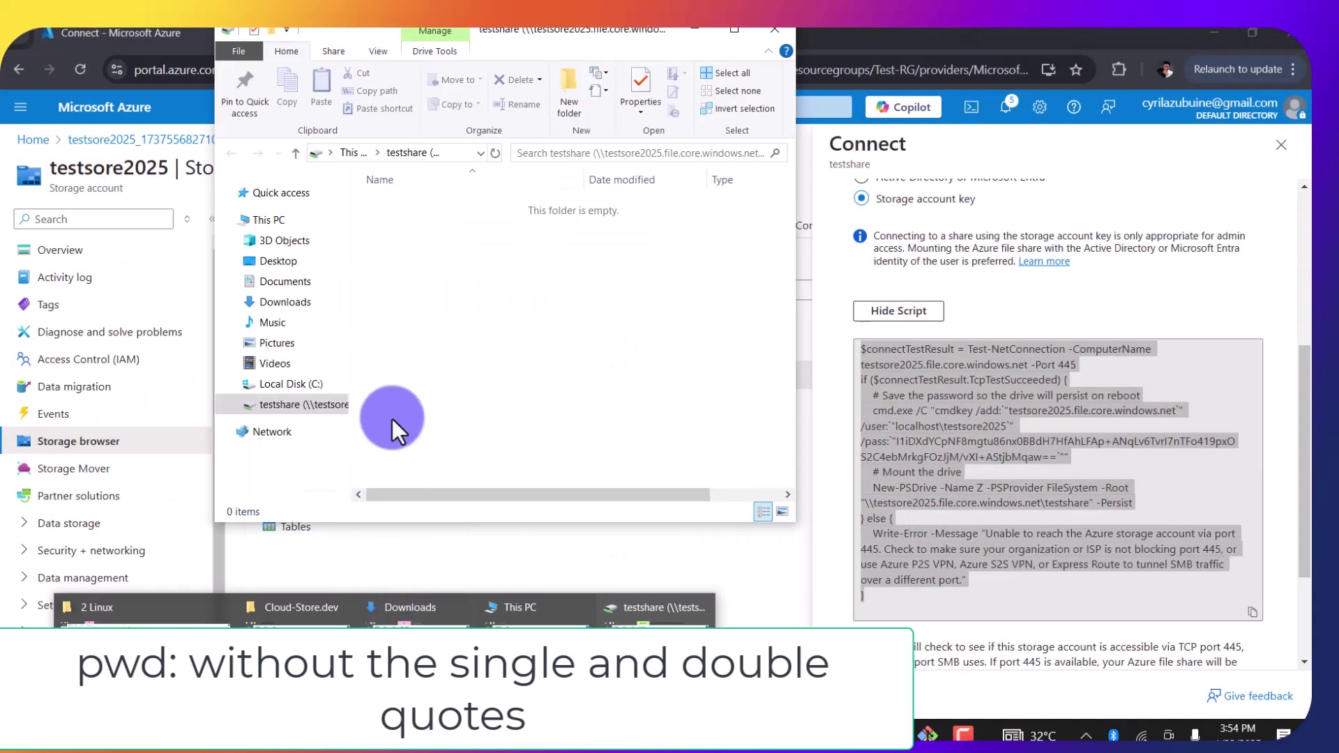
click(267, 222)
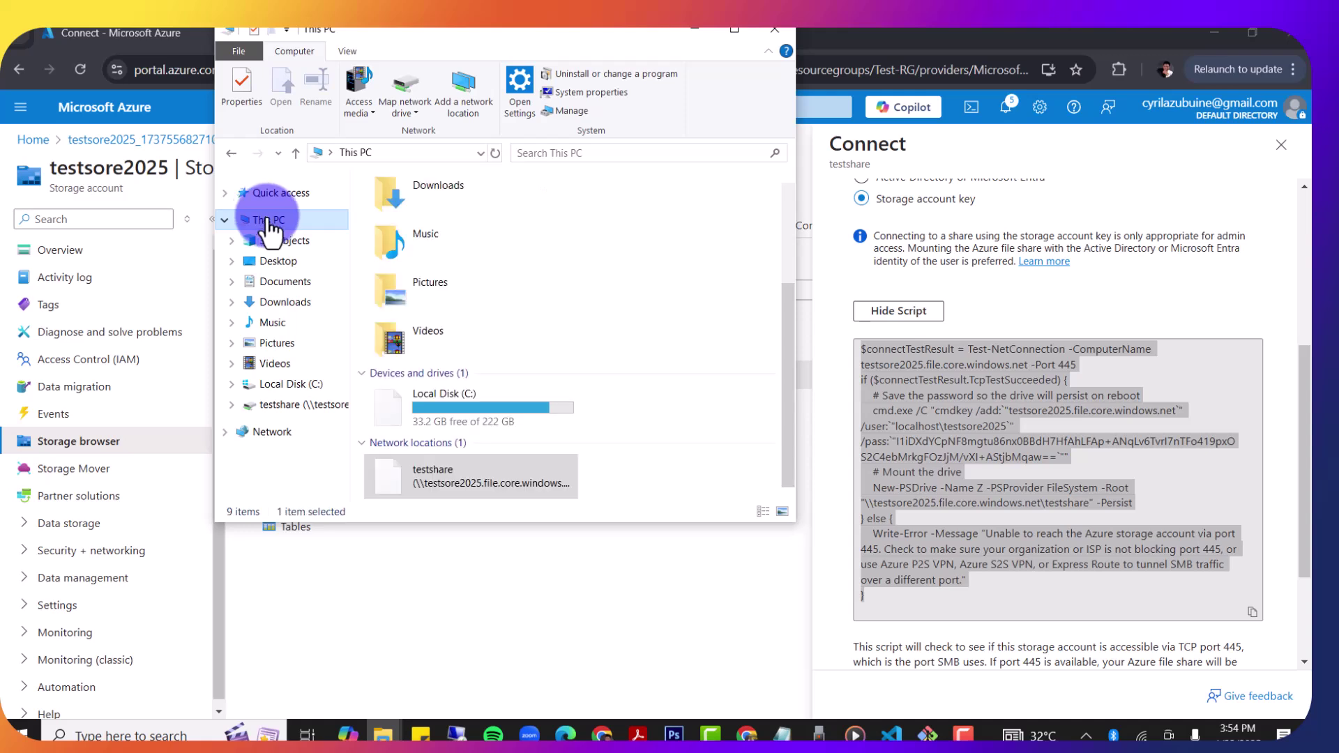
click(454, 466)
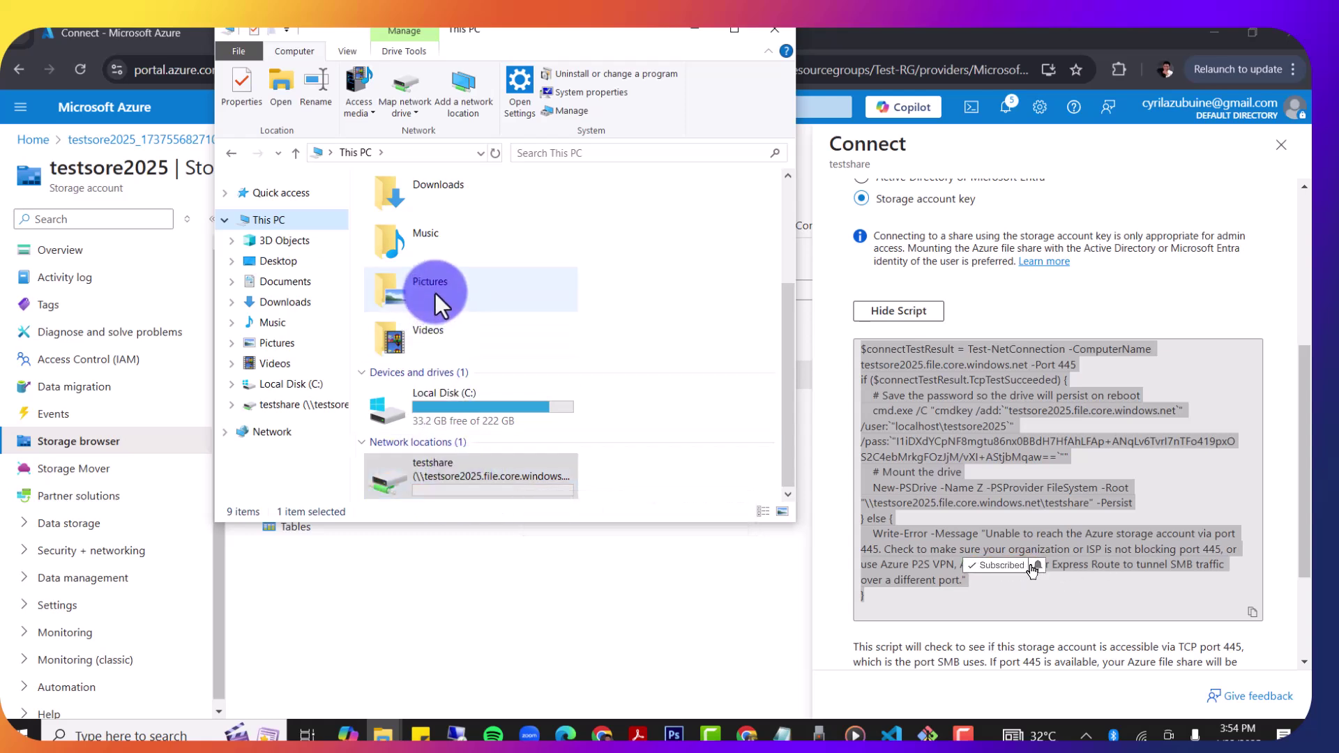
Step: Select the group photo in Downloads, then open the empty testshare drive
click(278, 302)
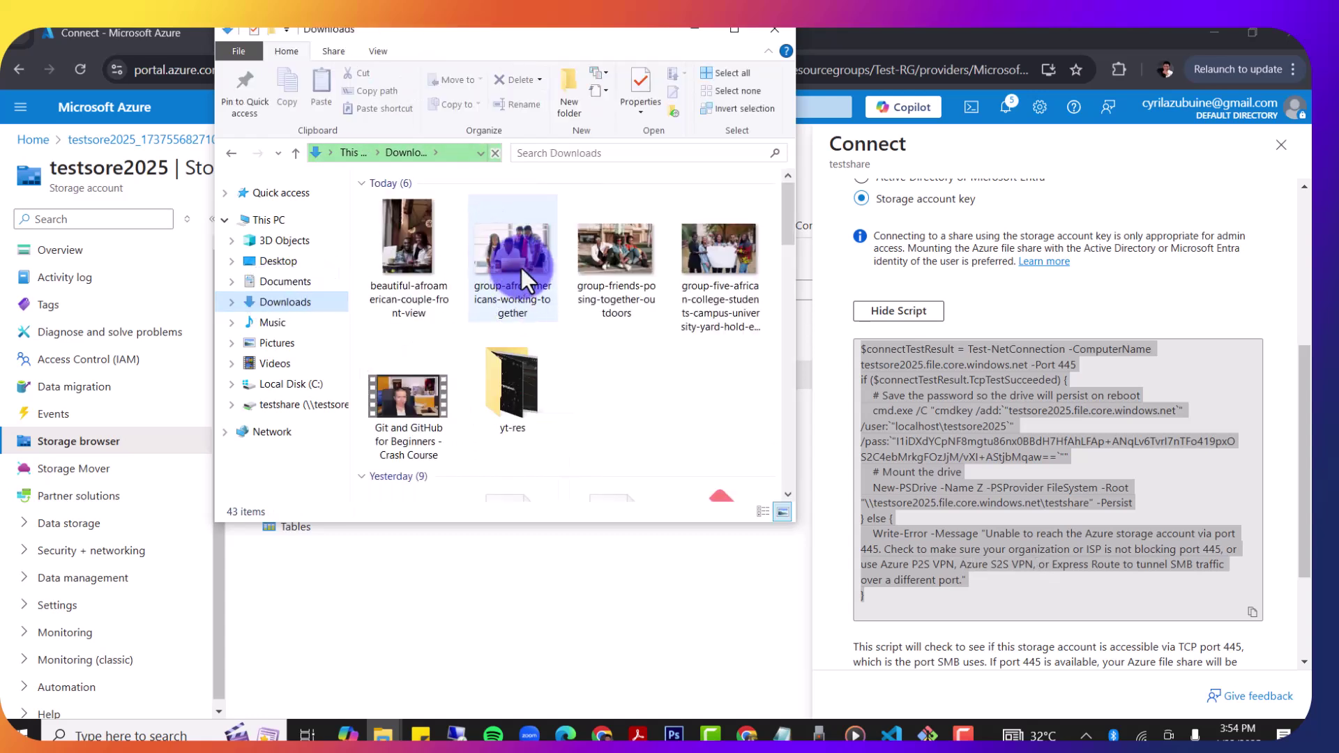
click(521, 268)
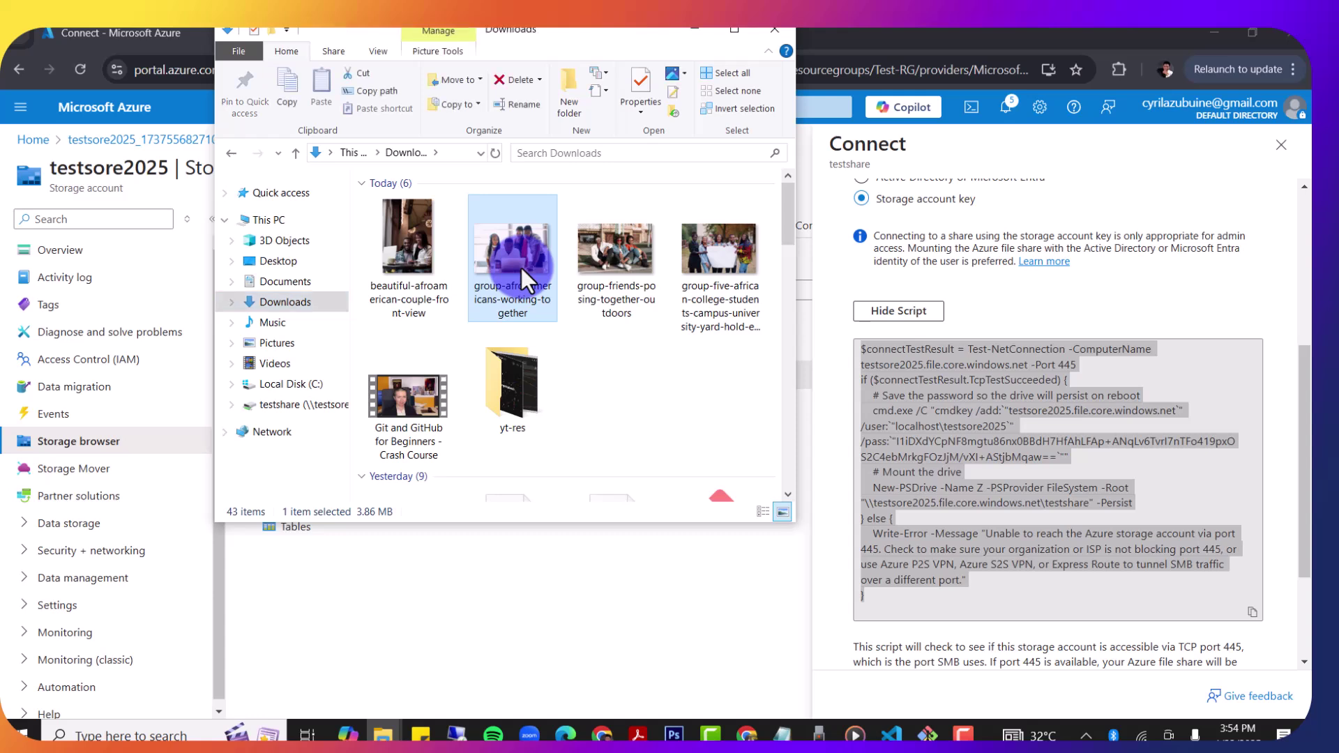
click(295, 406)
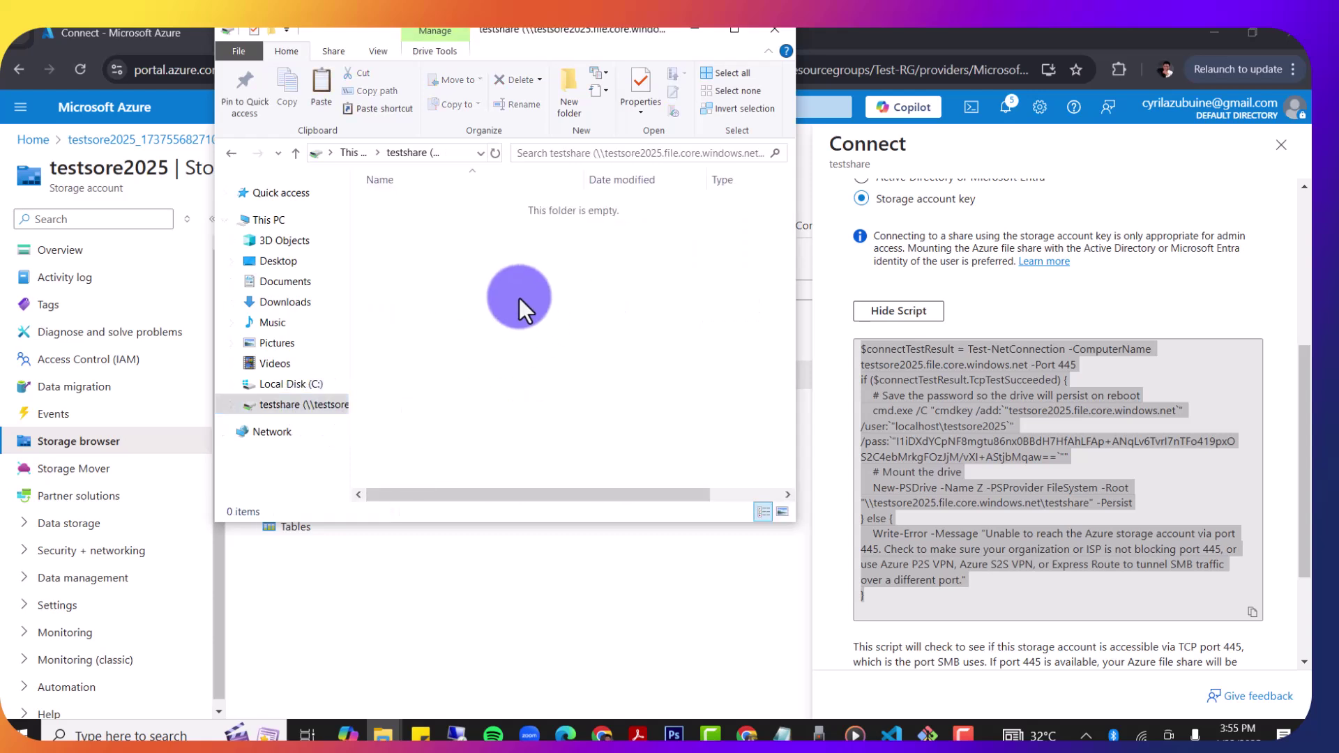
Step: Paste the group photo JPG into testshare and minimize File Explorer to reveal the portal
key(ctrl+v)
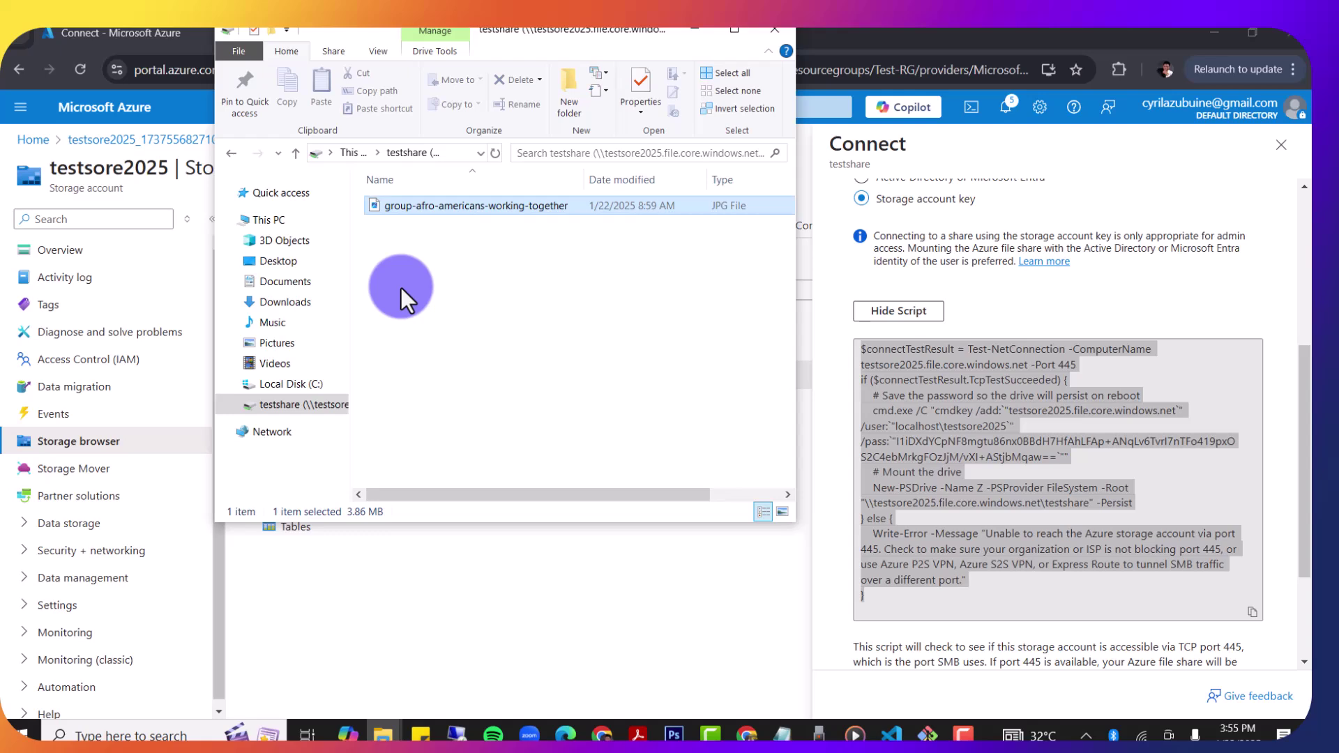
click(694, 28)
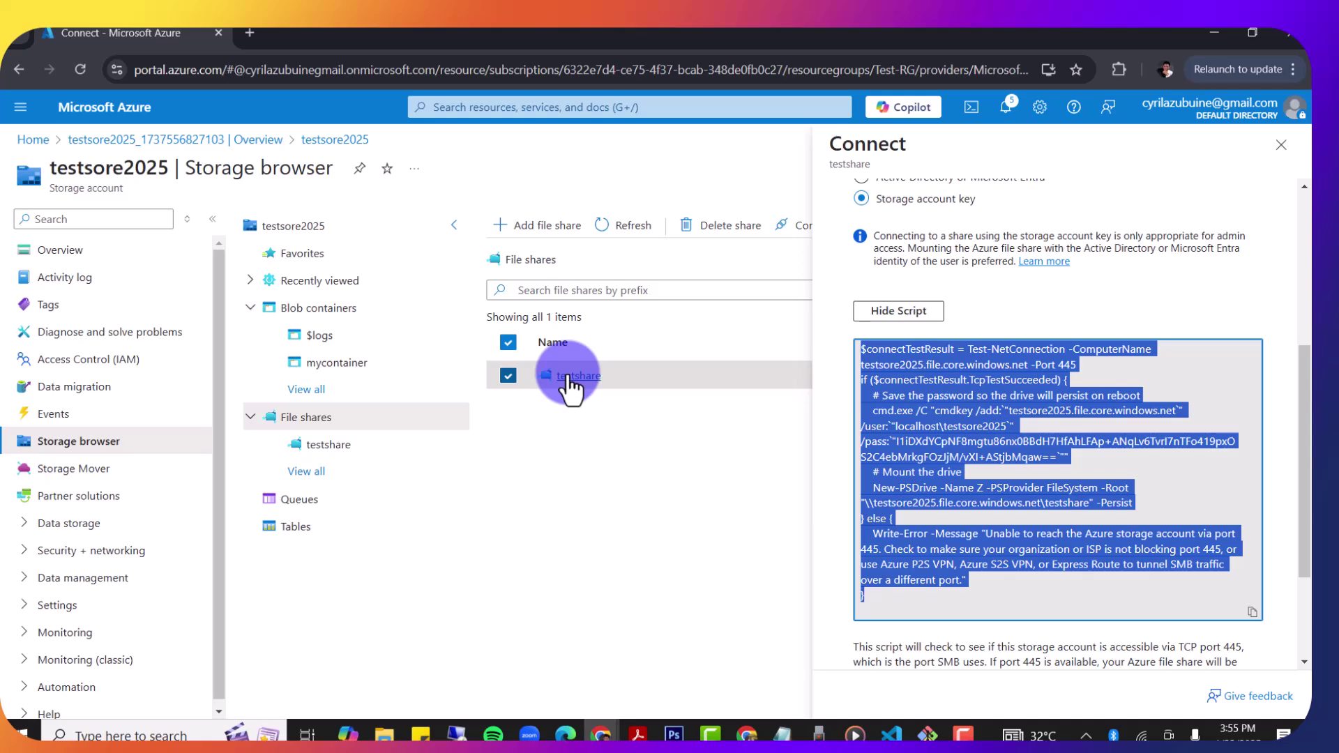
Step: Open testshare in Storage browser to see group-afro-americans-working-together.jpg listed at 3.87 MiB
click(568, 378)
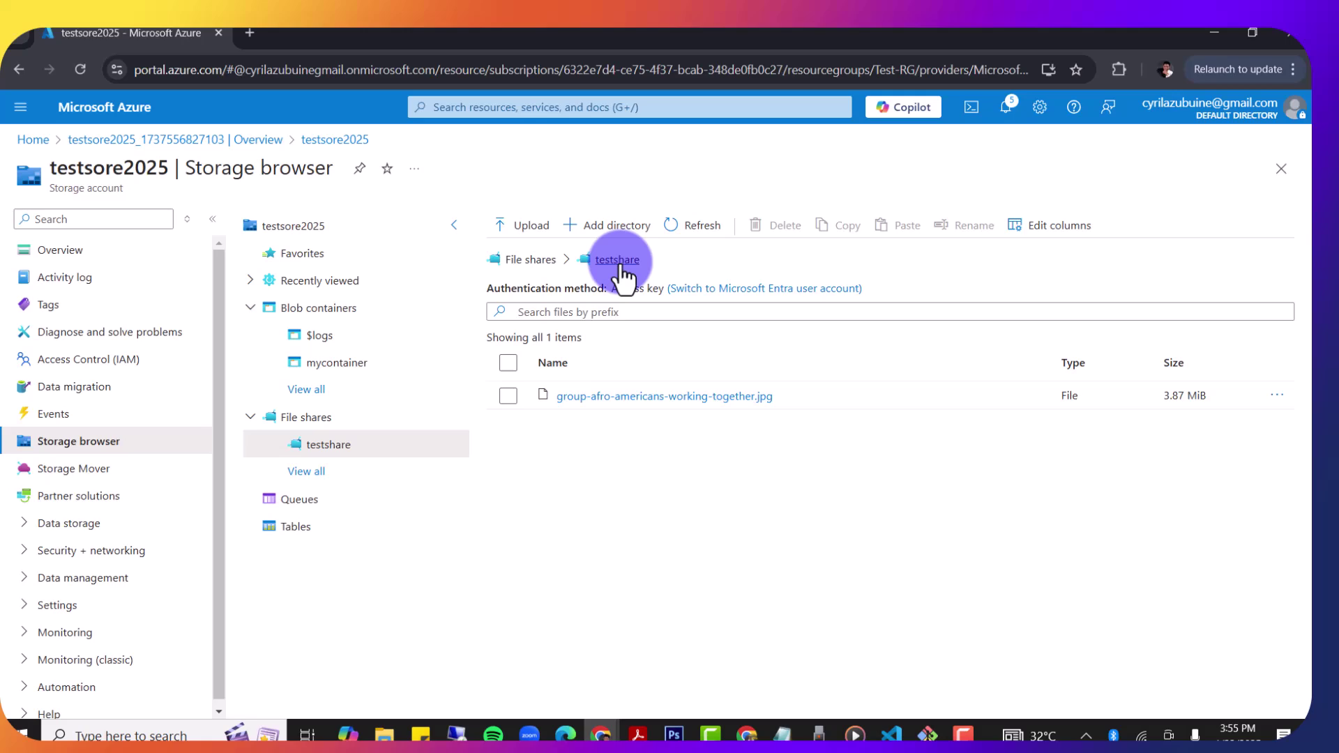
click(383, 734)
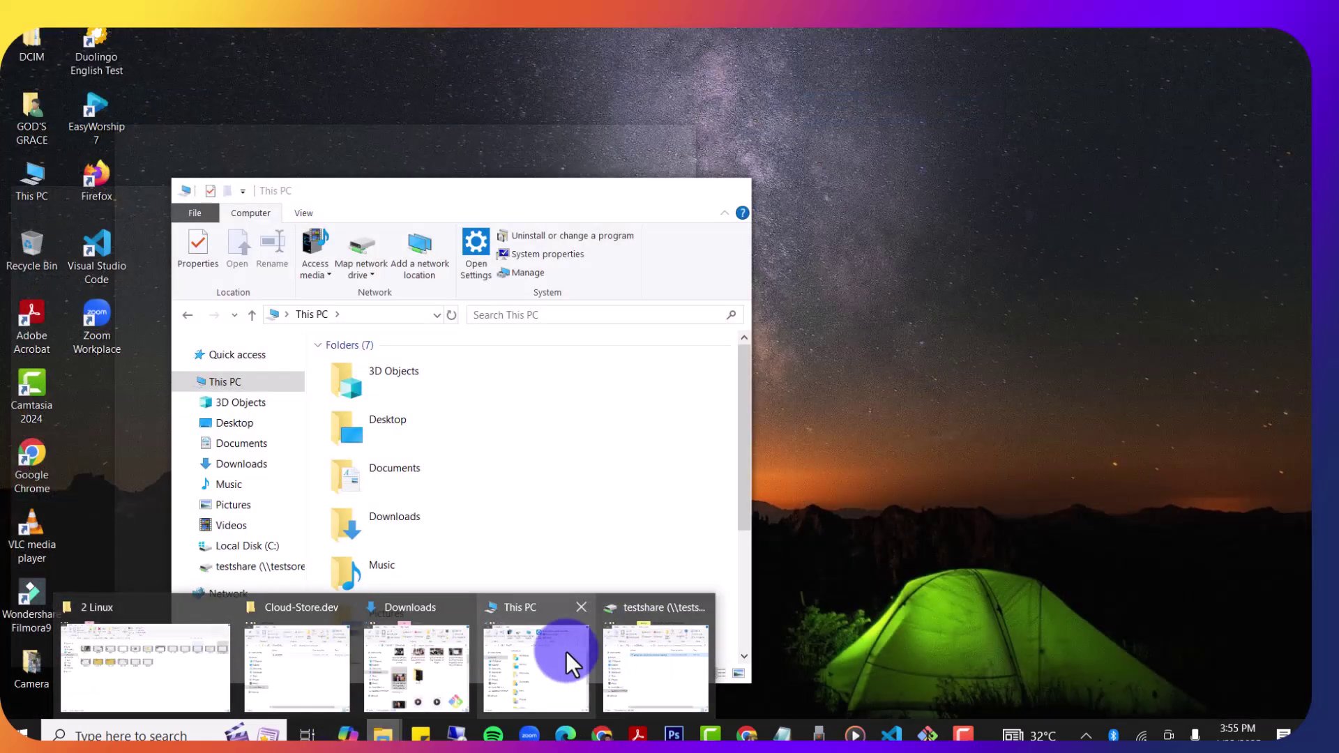
Step: Open the testshare network location under This PC to confirm the JPG arrived, then return to the portal
click(566, 652)
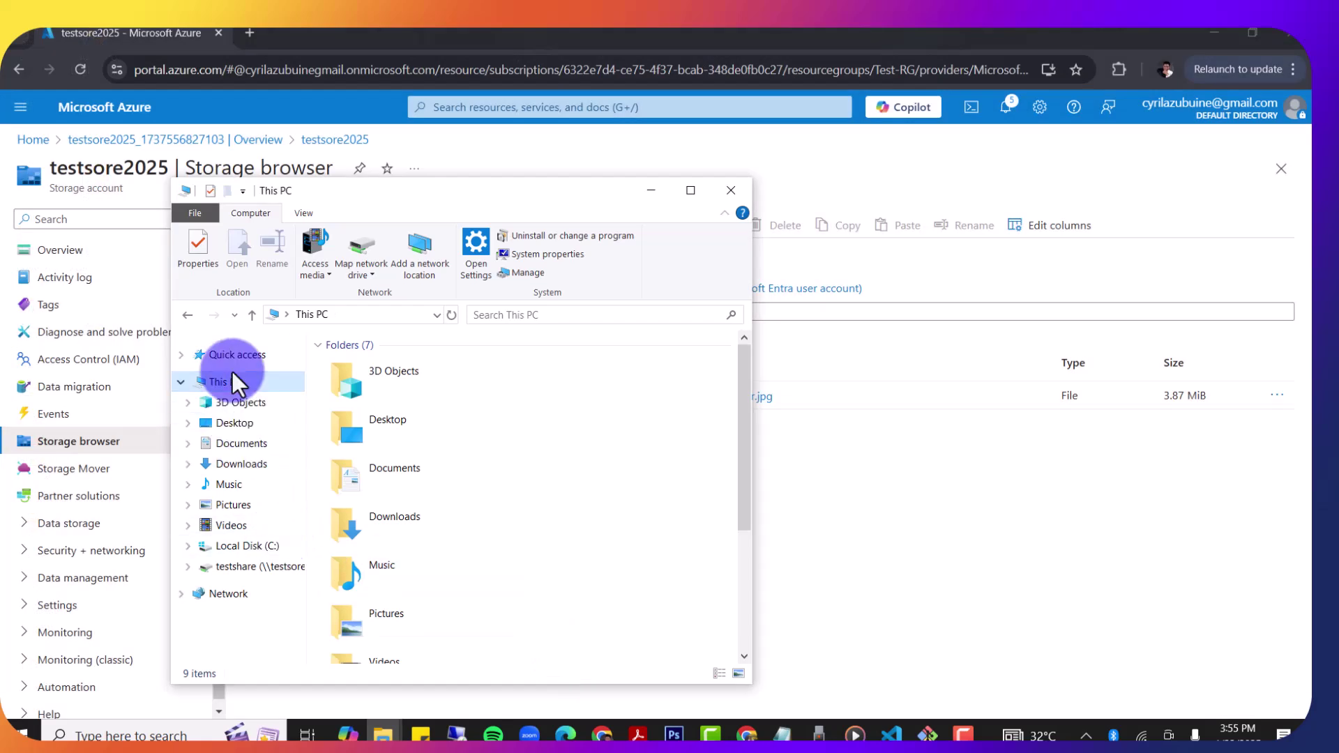
click(235, 386)
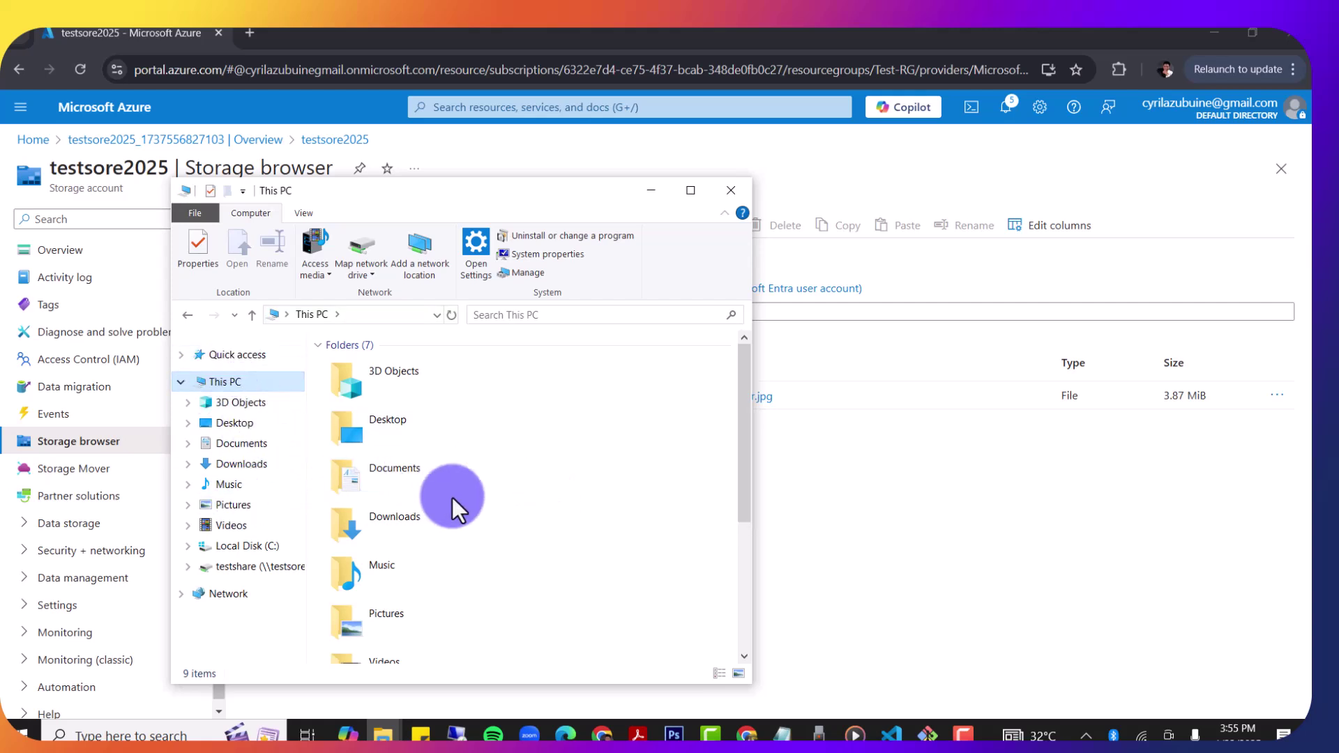
scroll(452, 496, down, 3)
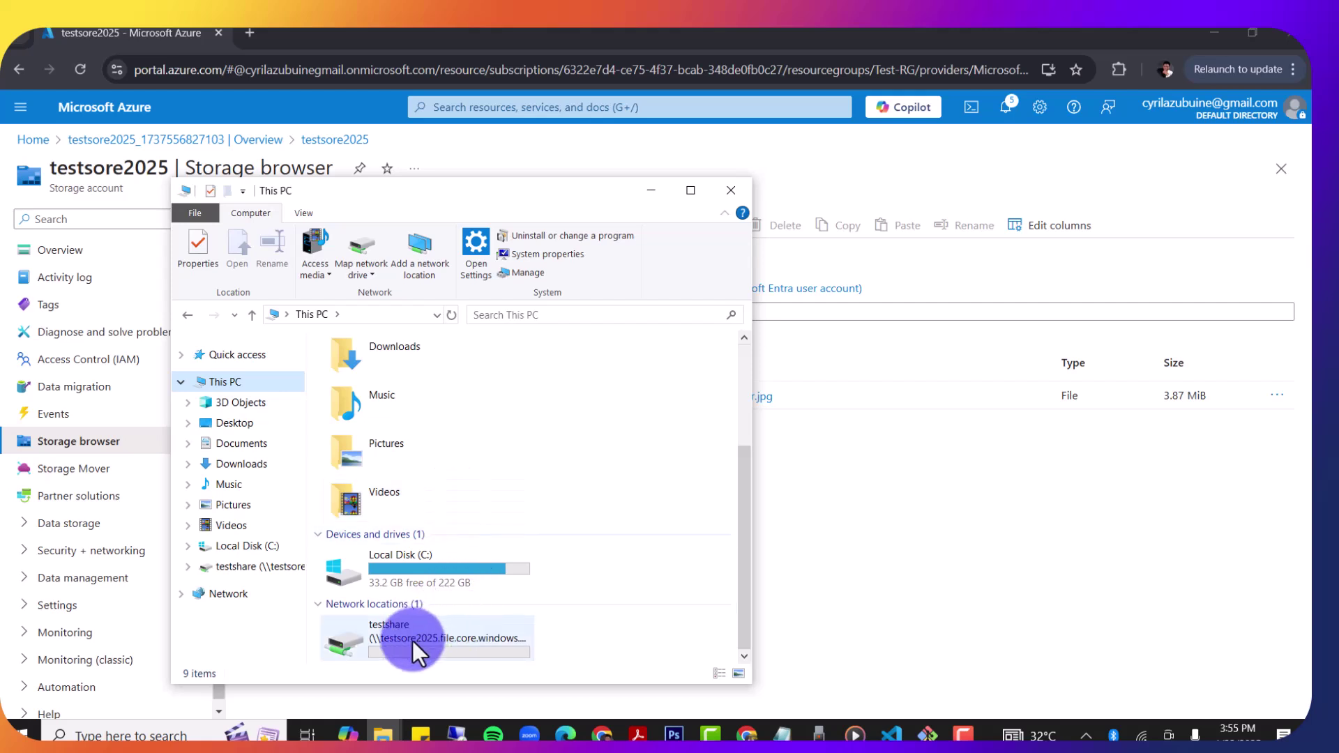
click(439, 635)
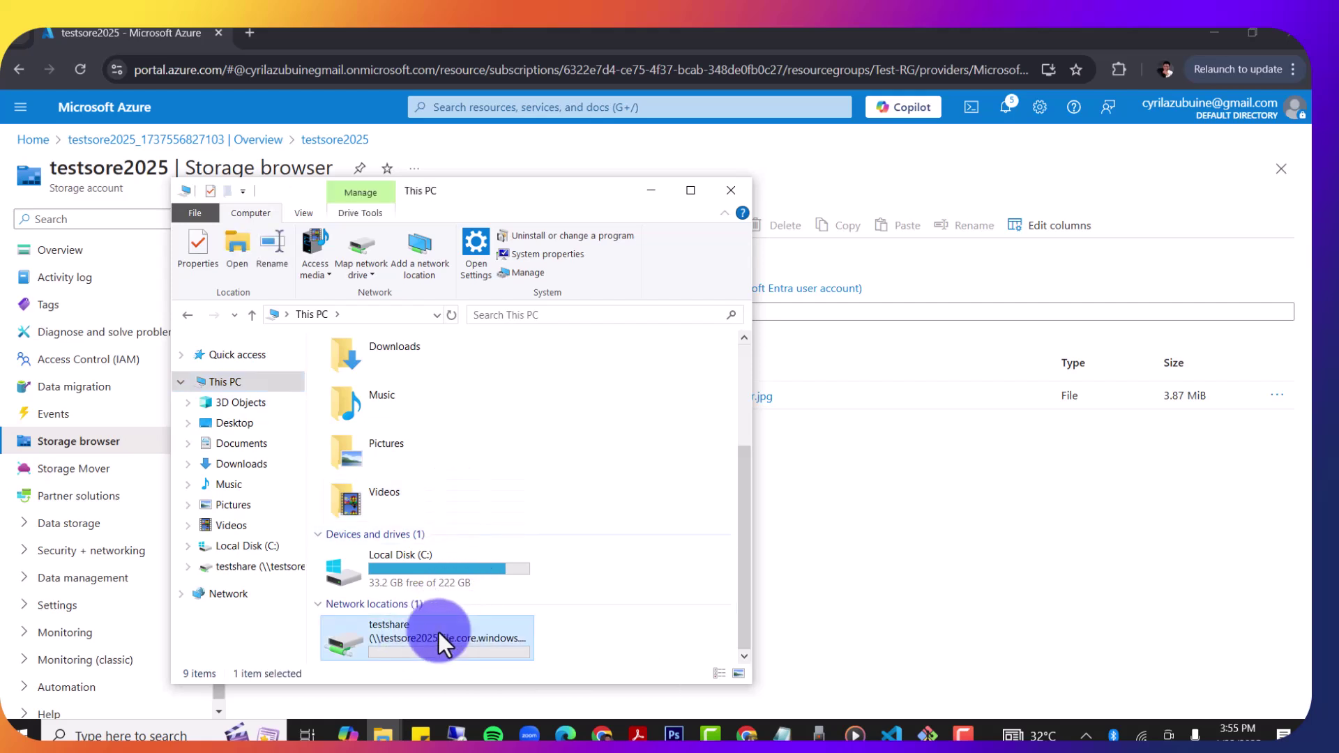
double_click(438, 632)
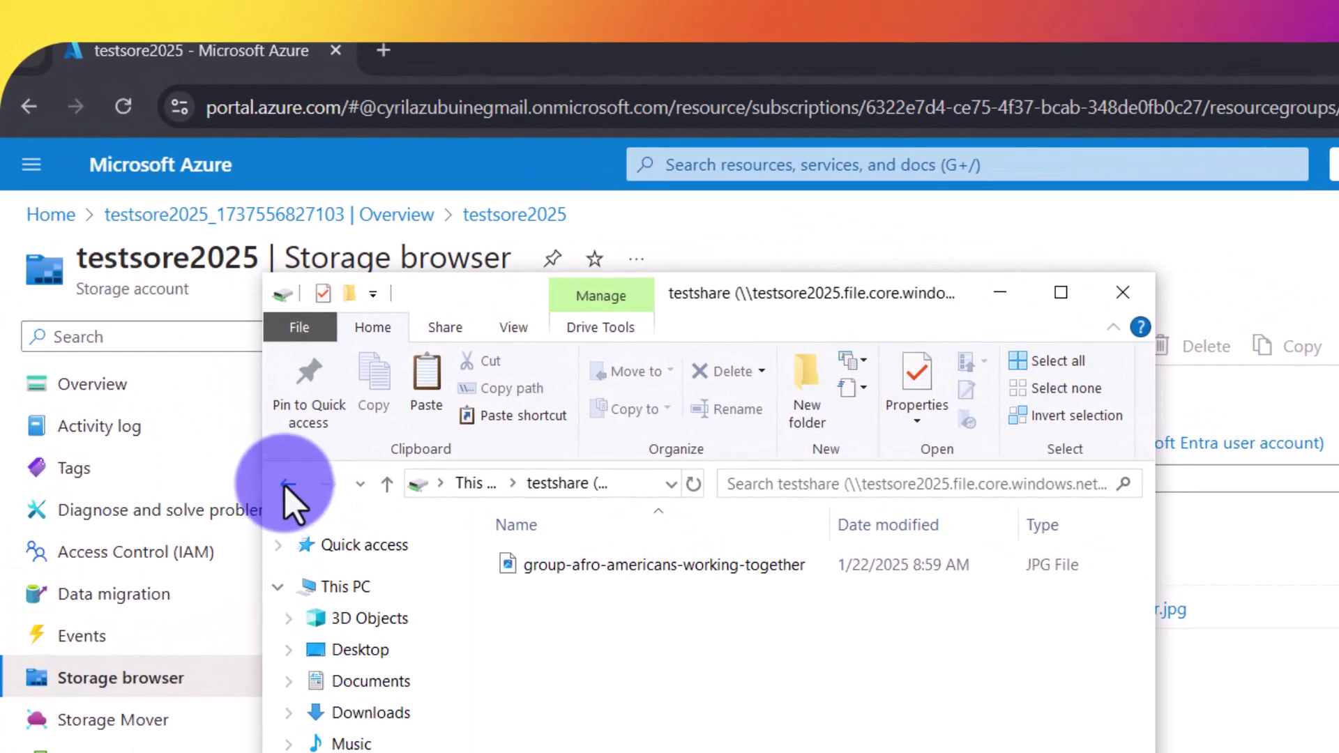
click(186, 316)
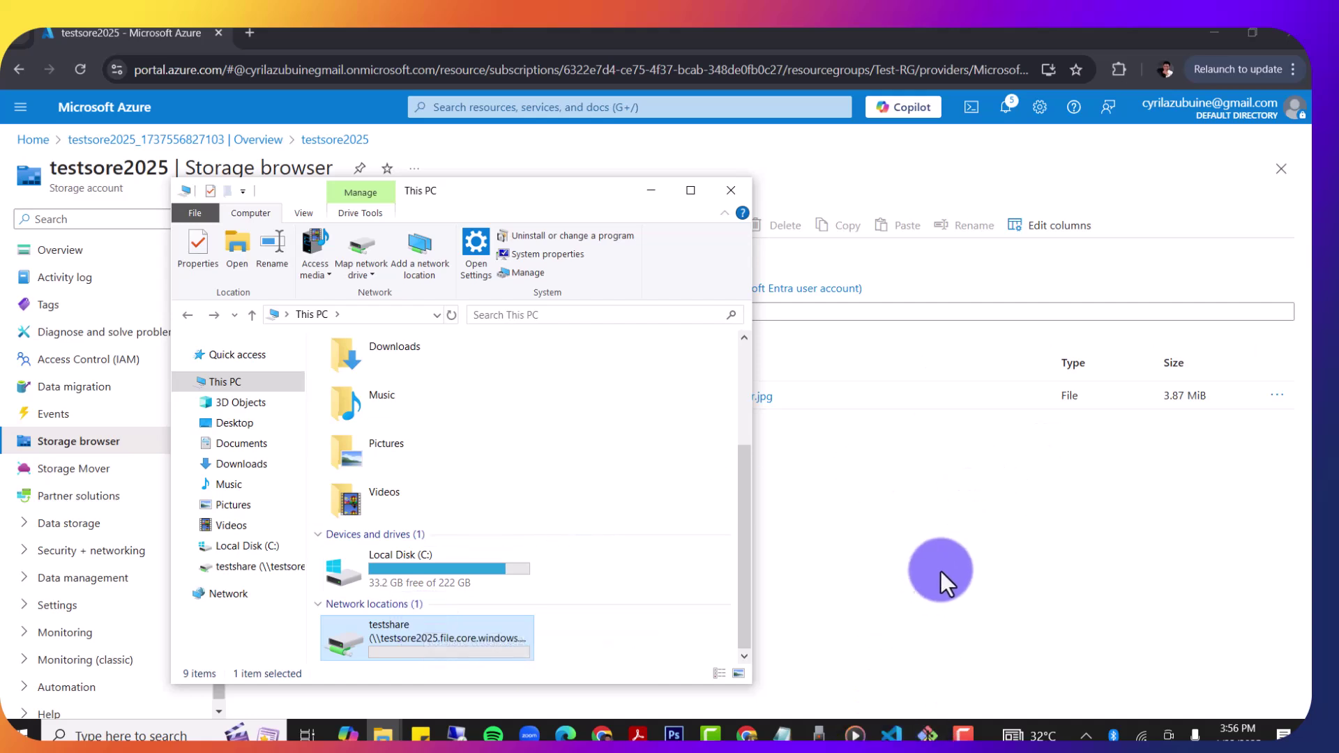
click(1044, 540)
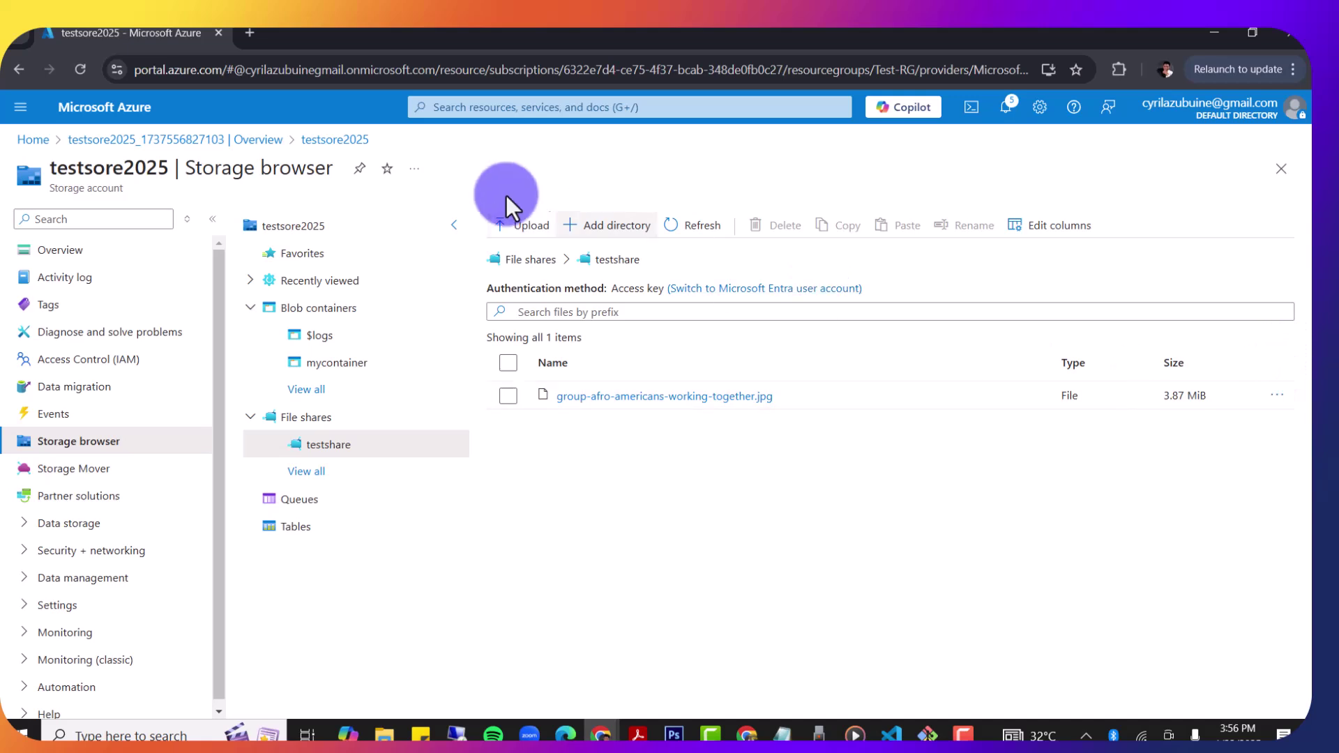
Step: Copy testshare's drive-Z PowerShell connection script from its Connect pane
click(531, 260)
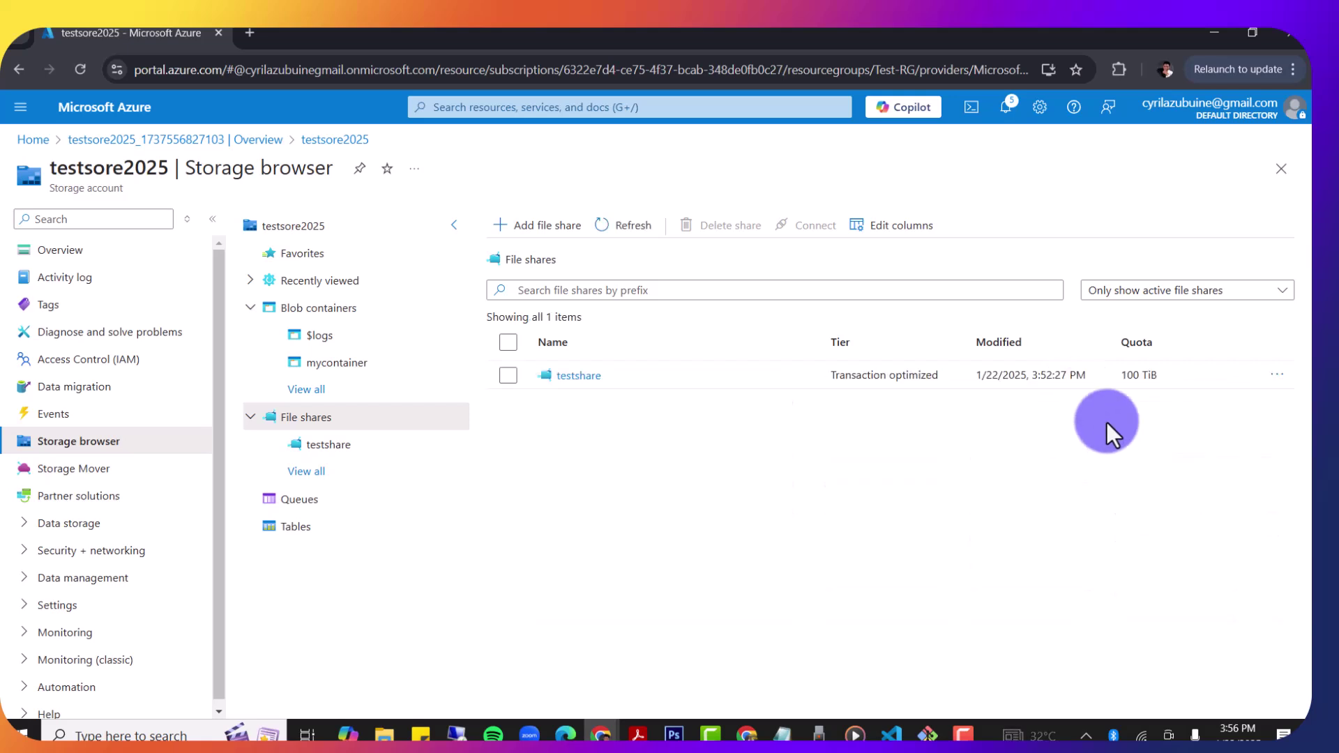
click(1277, 376)
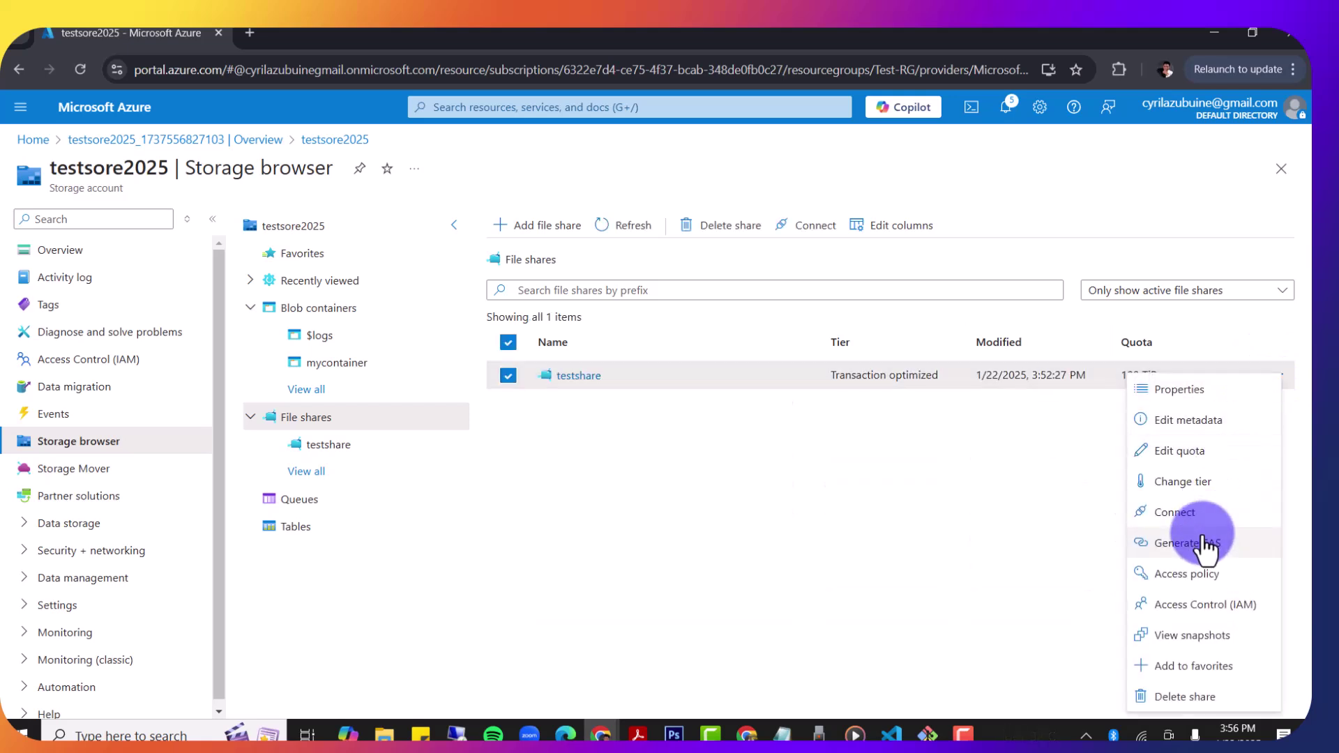
click(1189, 515)
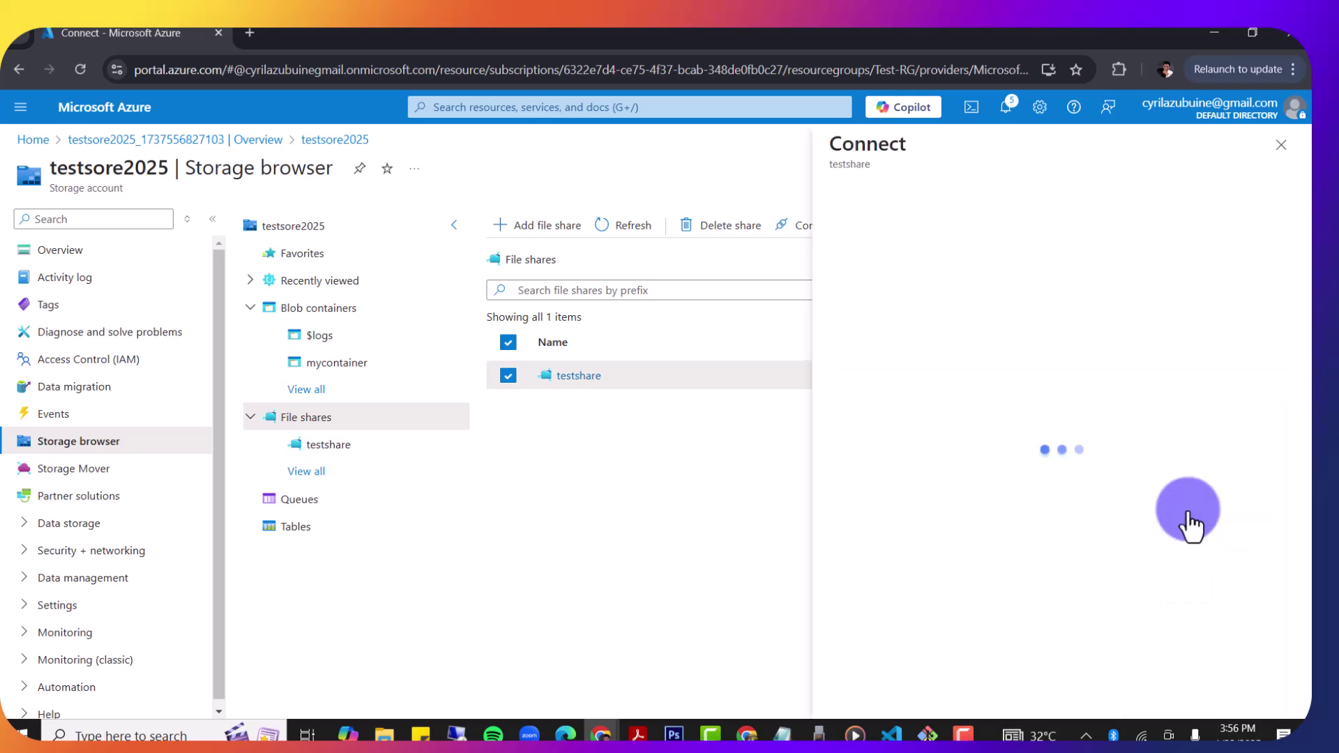
scroll(1020, 525, down, 1)
scroll(1019, 525, down, 2)
click(899, 447)
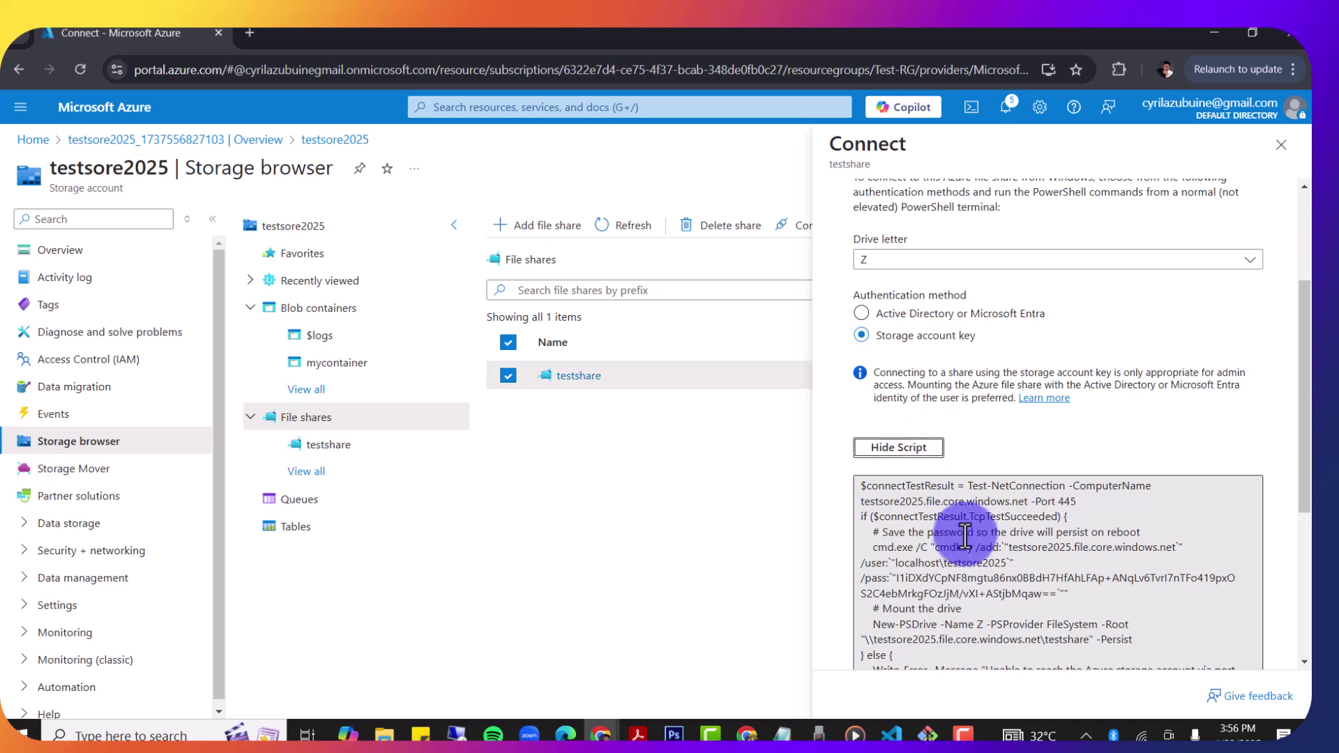
scroll(1019, 558, down, 4)
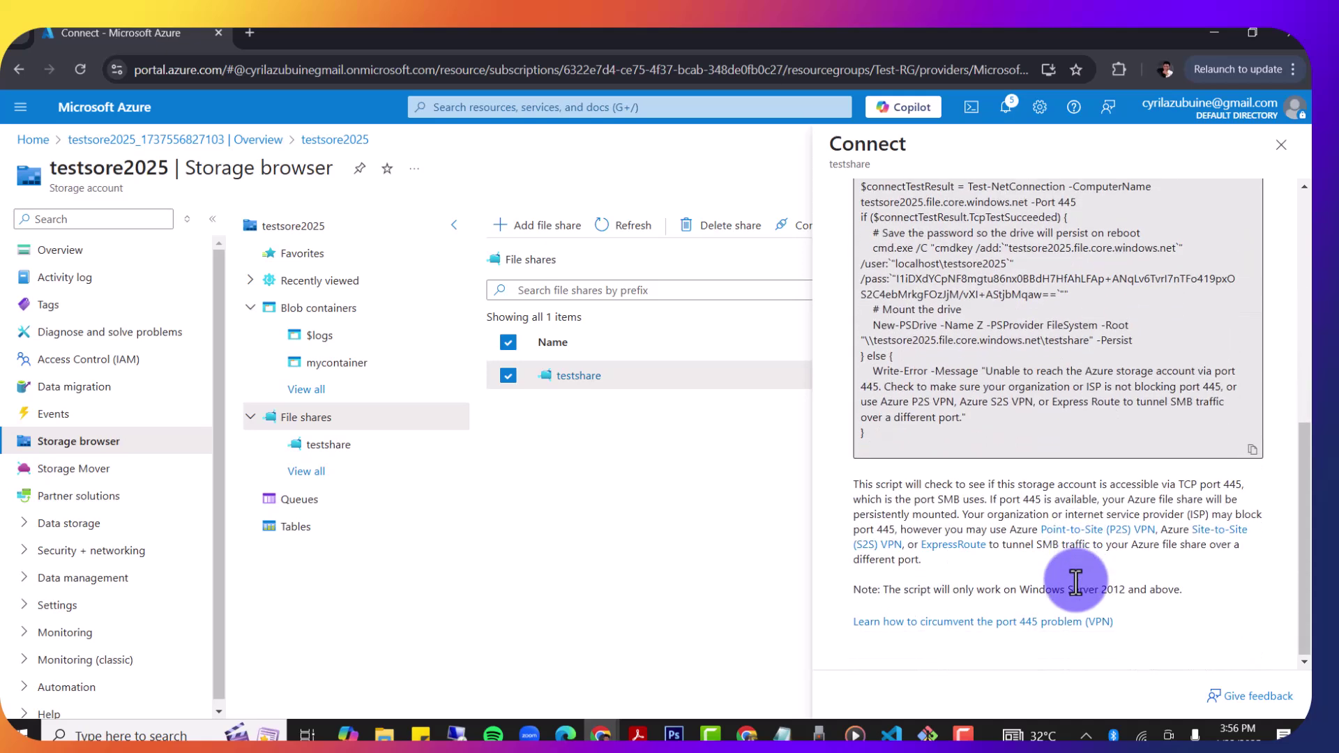
click(1253, 442)
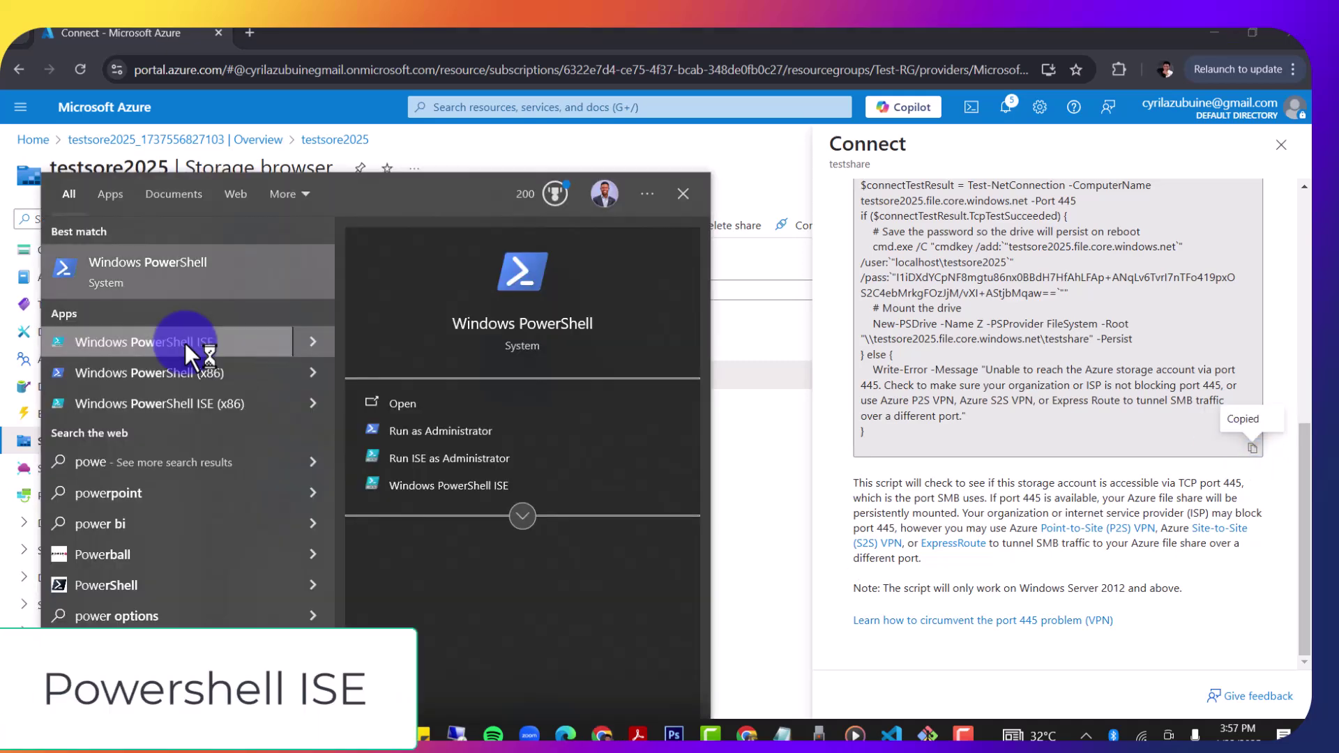
Step: Start Windows PowerShell ISE and review the full script in the Connect pane
click(186, 342)
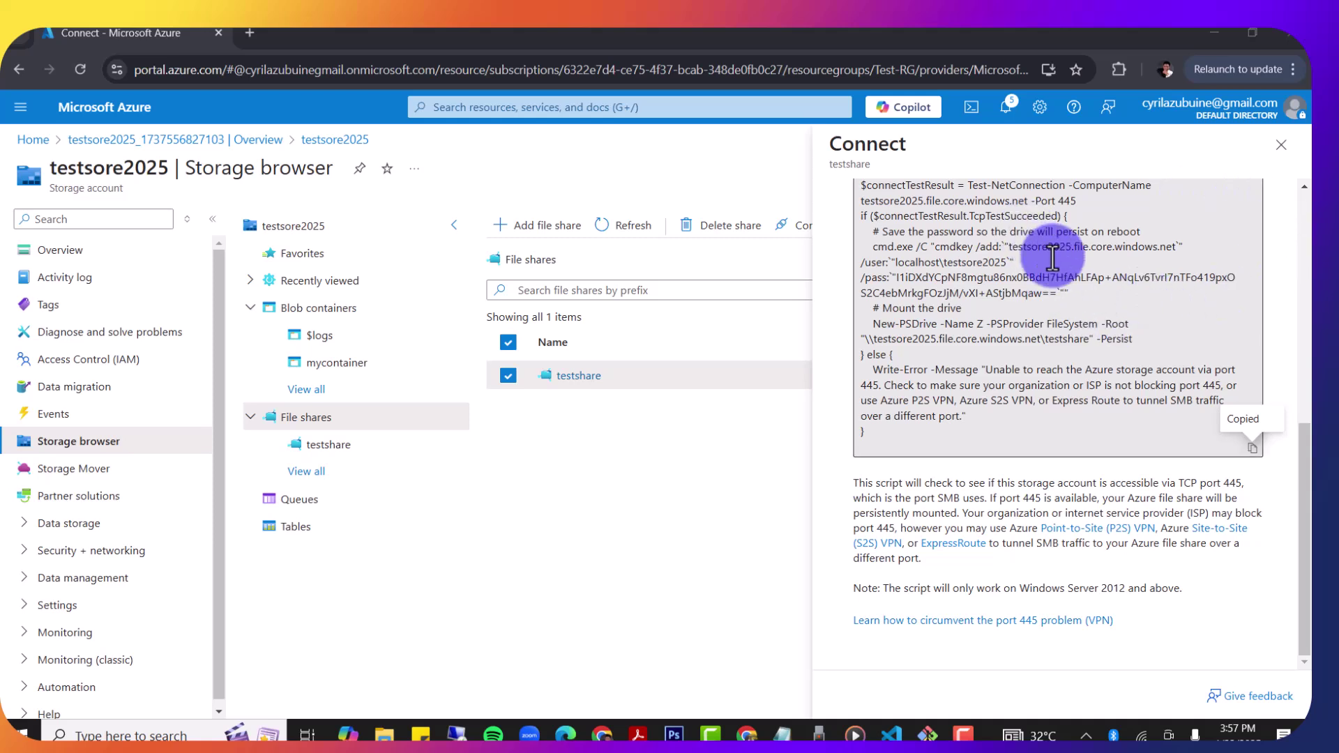
scroll(1032, 237, up, 1)
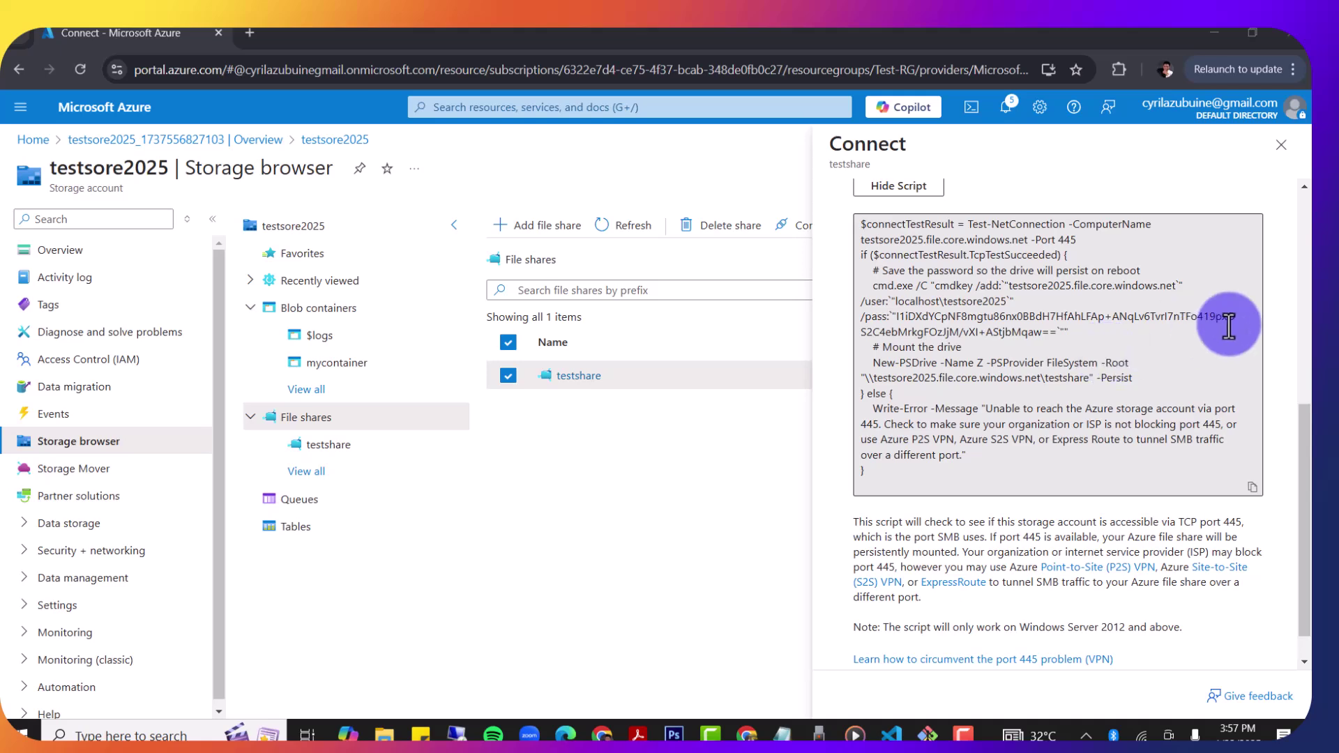
click(977, 363)
key(ctrl+a)
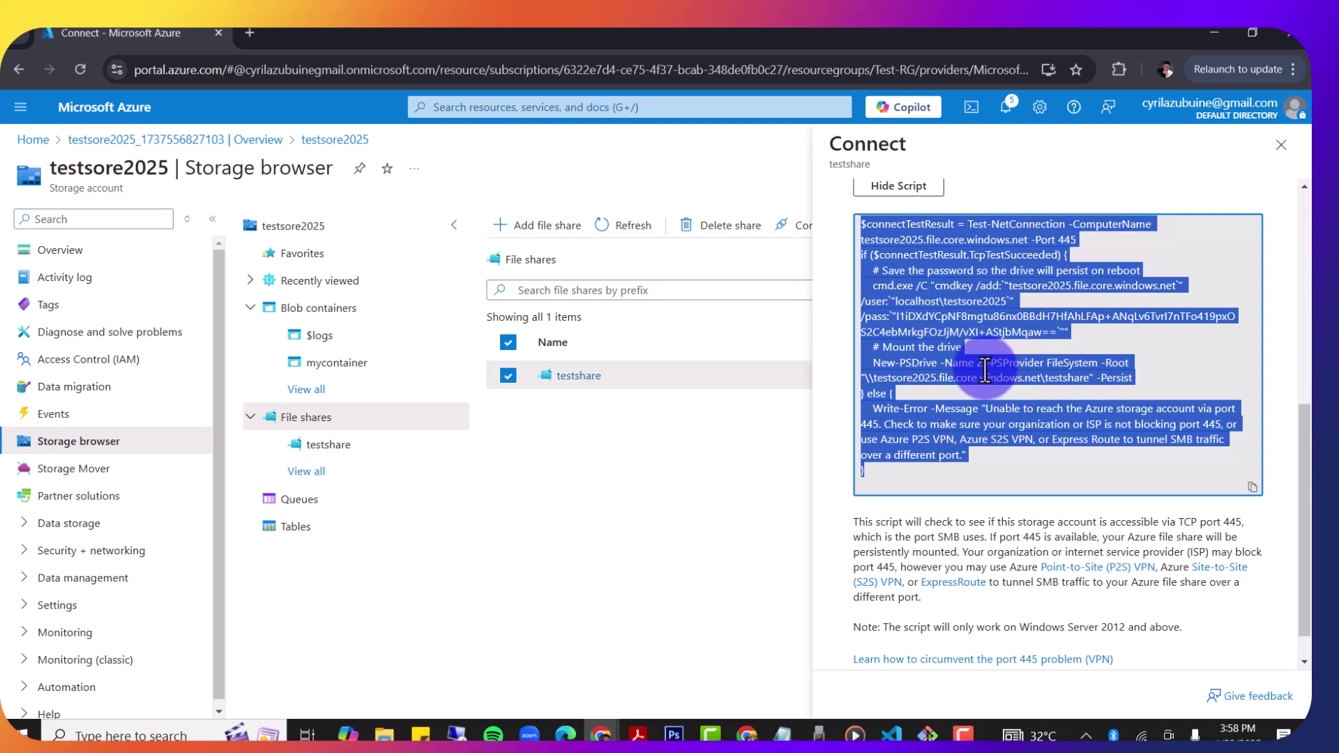
click(985, 369)
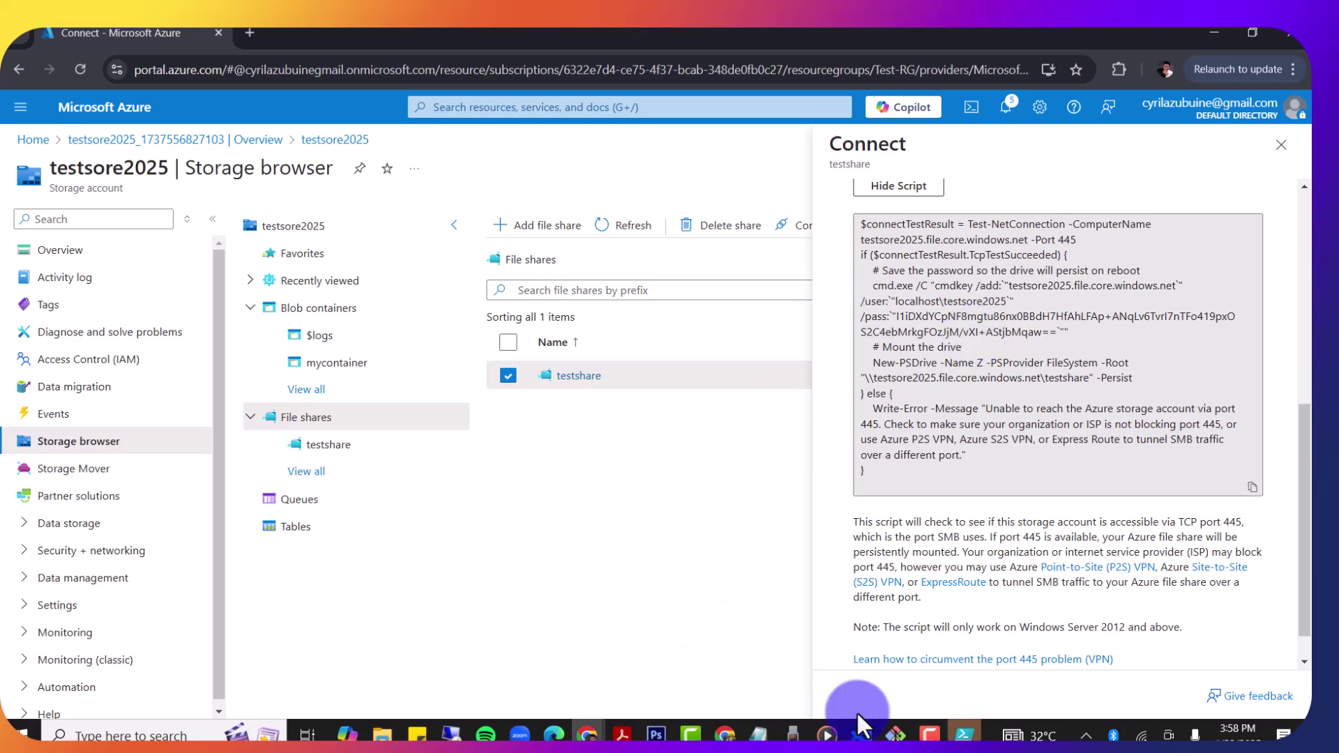
Step: Paste the copied drive-mount script into the PowerShell ISE console
click(964, 734)
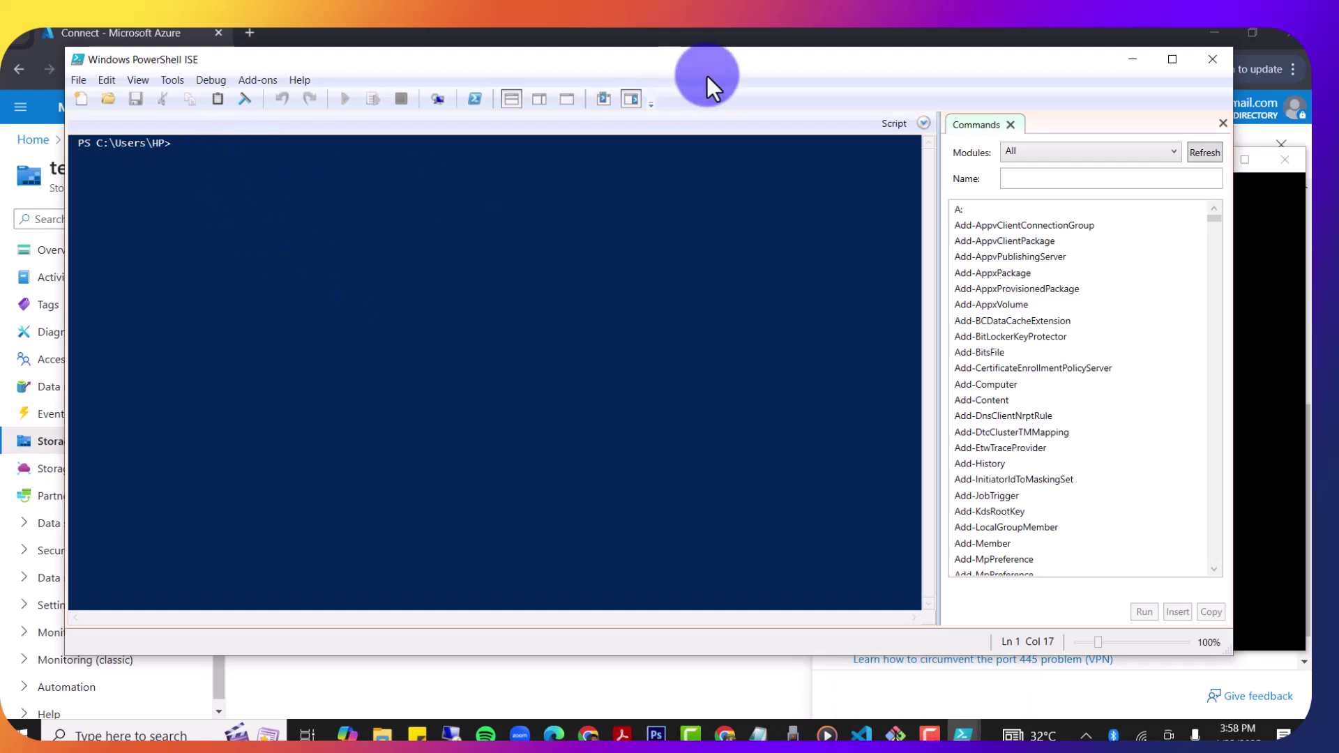
drag(696, 66, 693, 165)
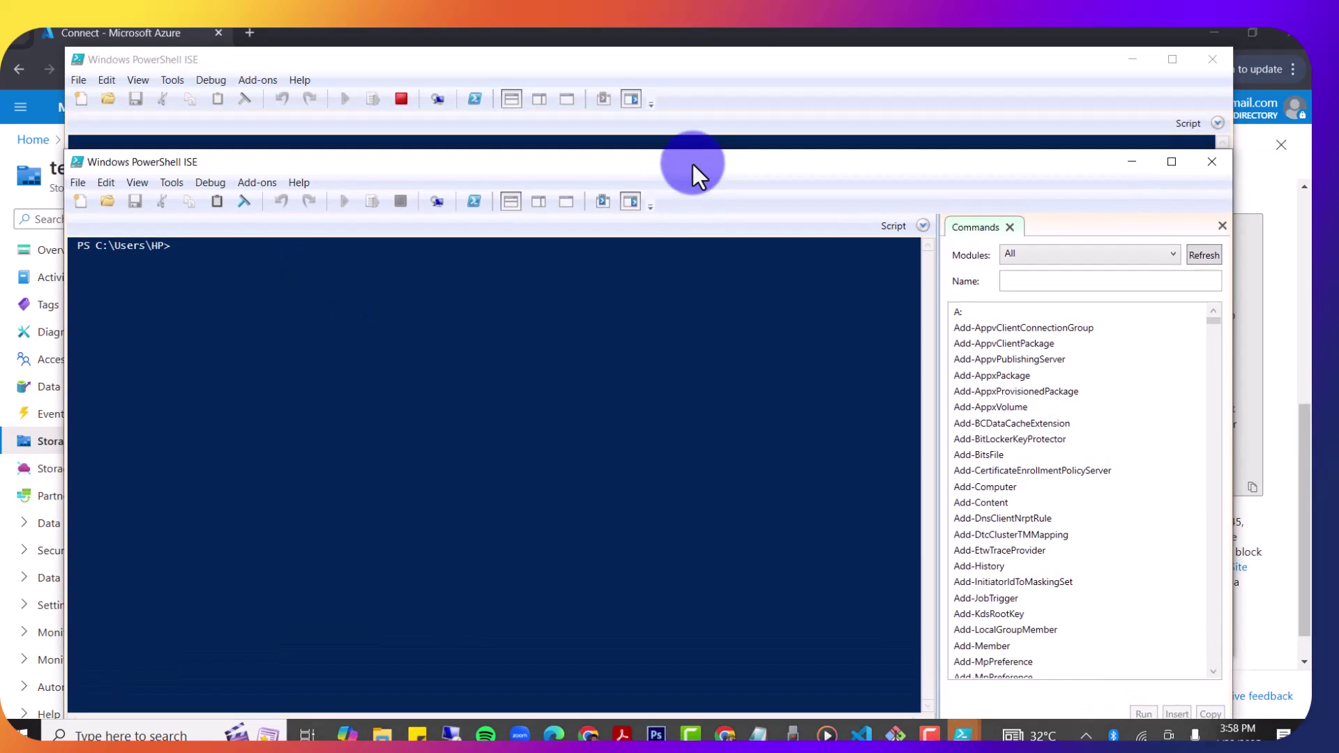
right_click(176, 250)
click(231, 299)
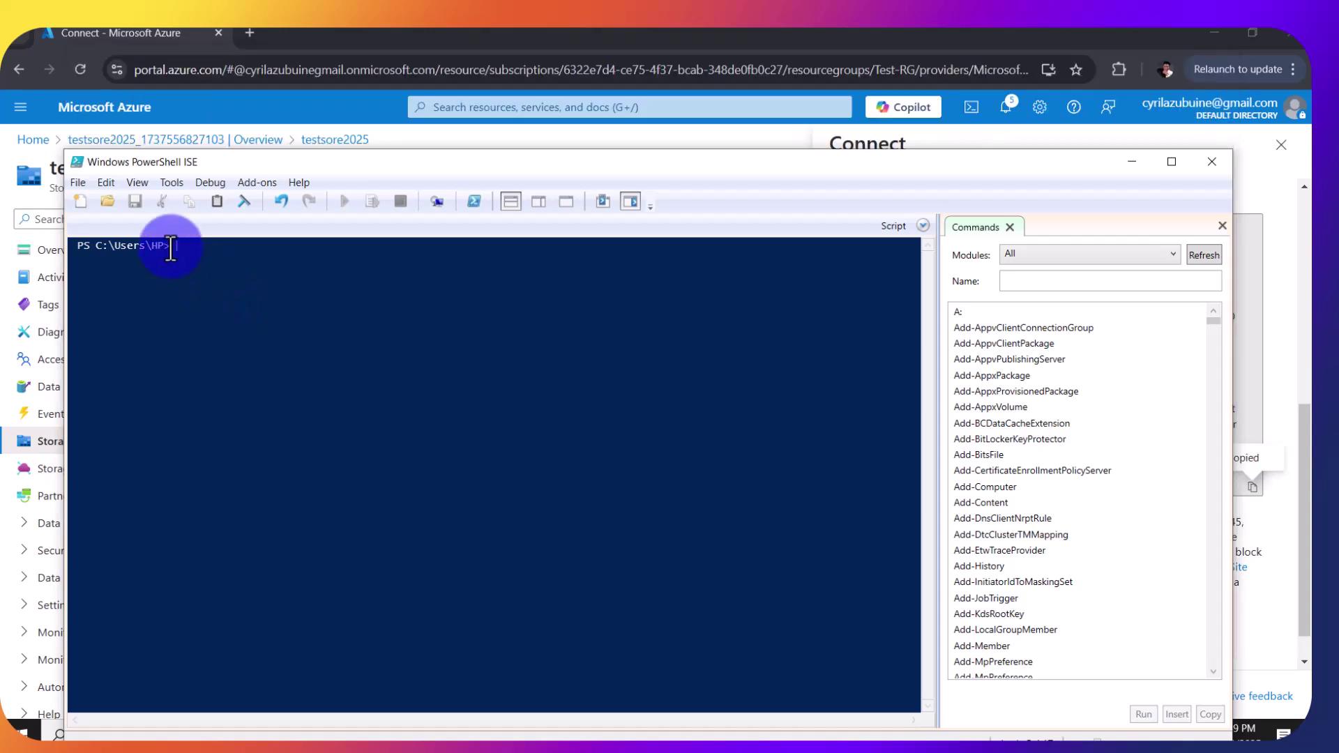
right_click(171, 248)
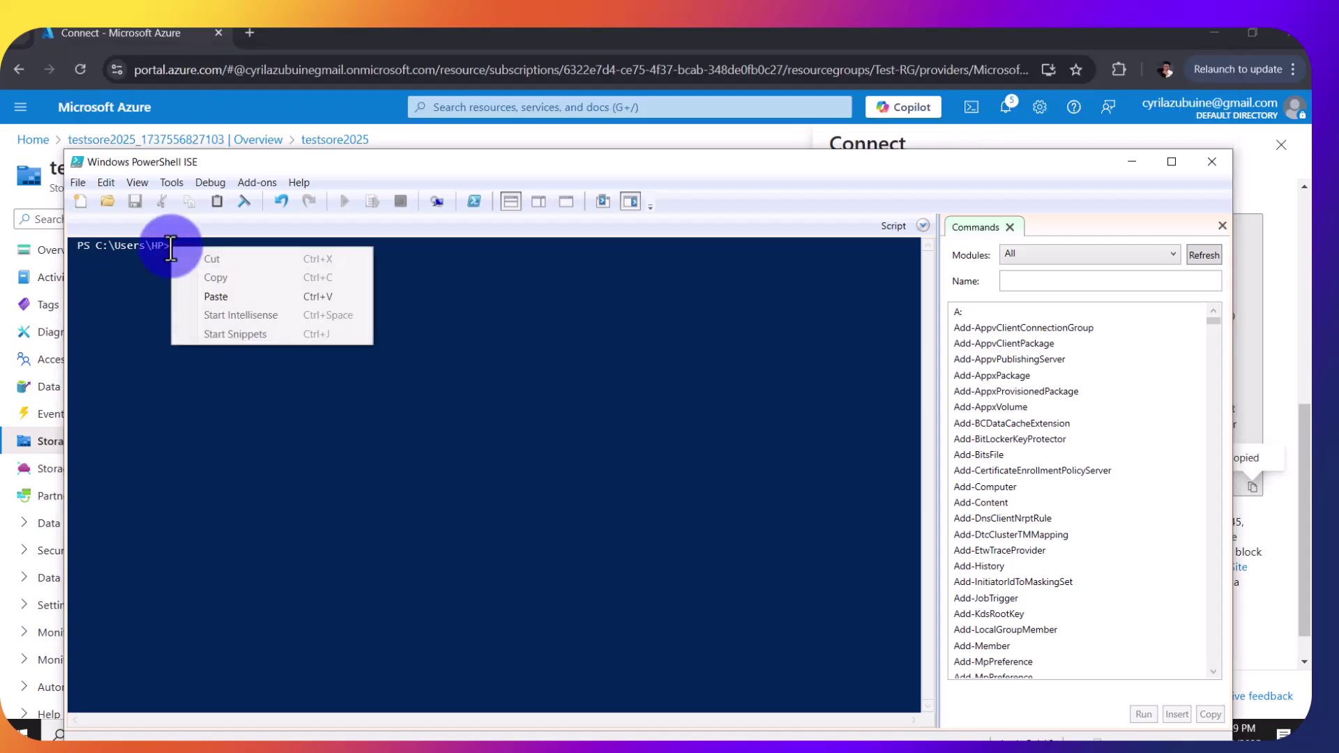
click(220, 293)
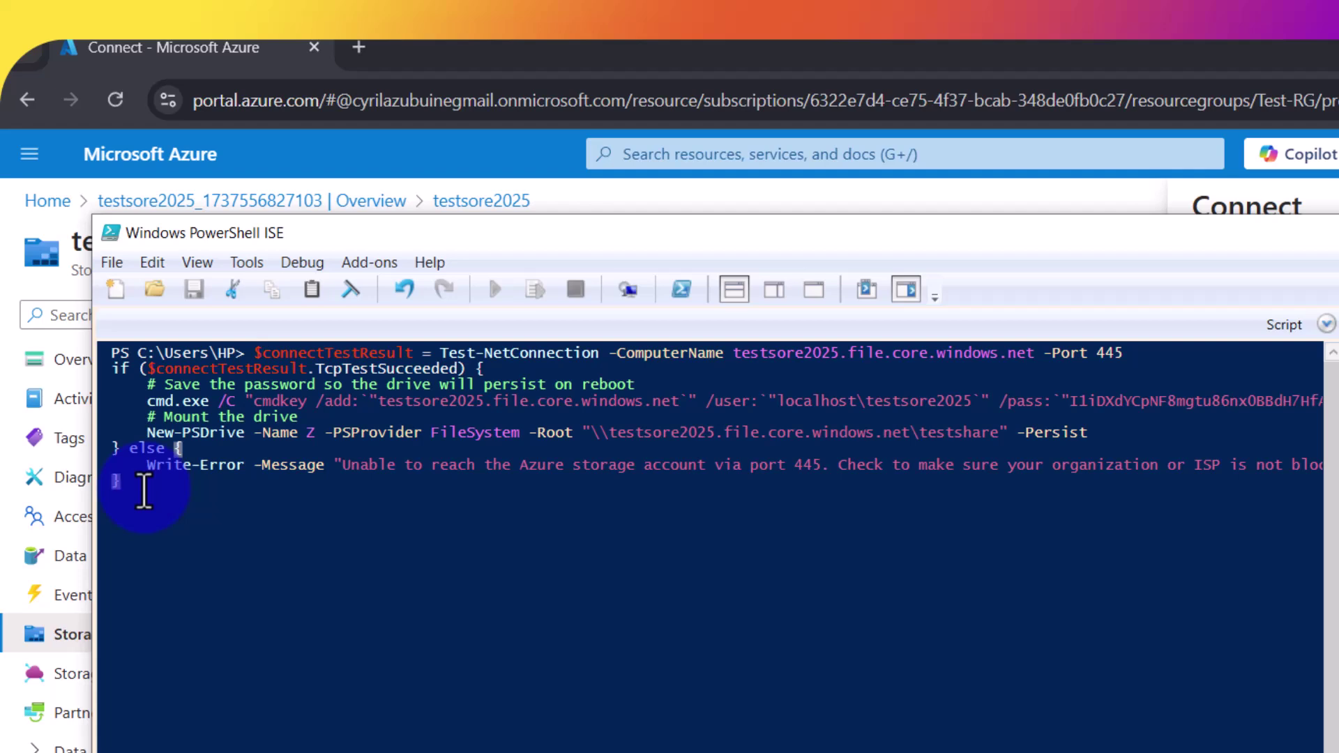
Step: Change the New-PSDrive drive letter from Z to Y
key(Up)
key(End)
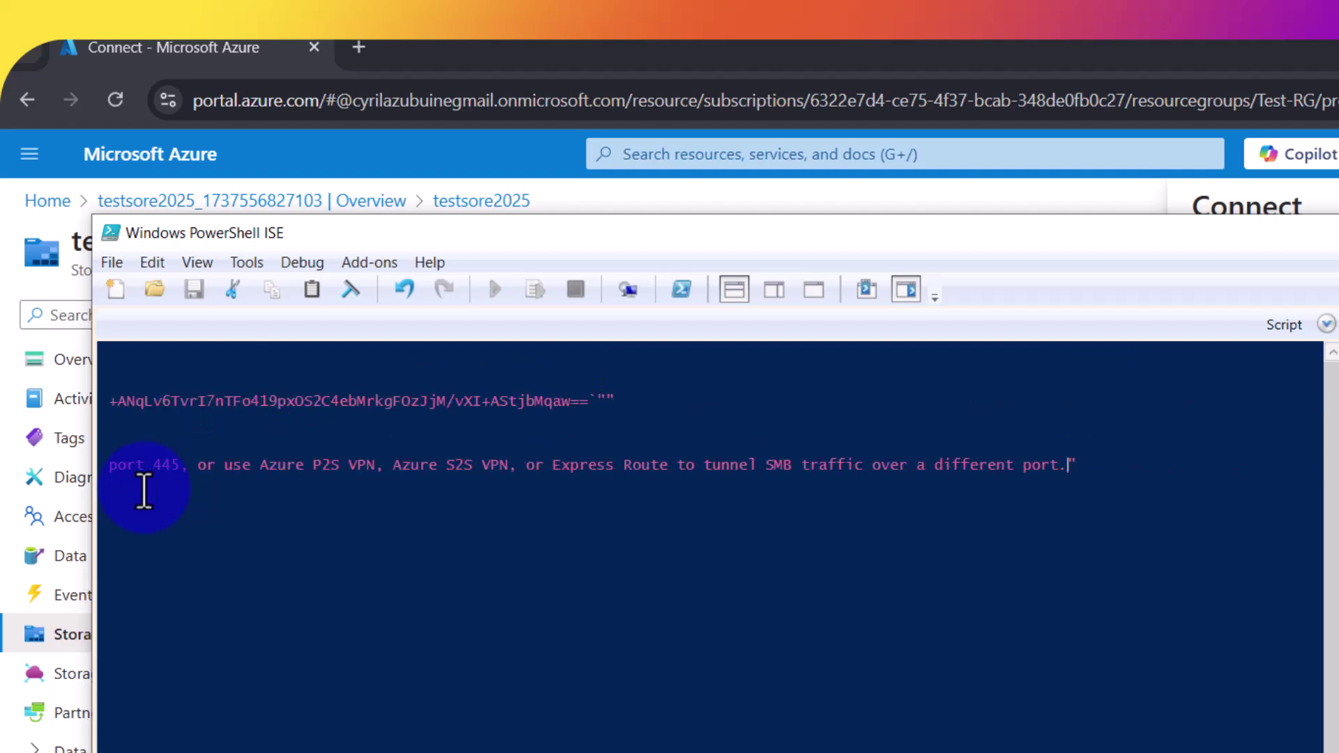
key(Up)
key(Up)
key(Up)
key(Up)
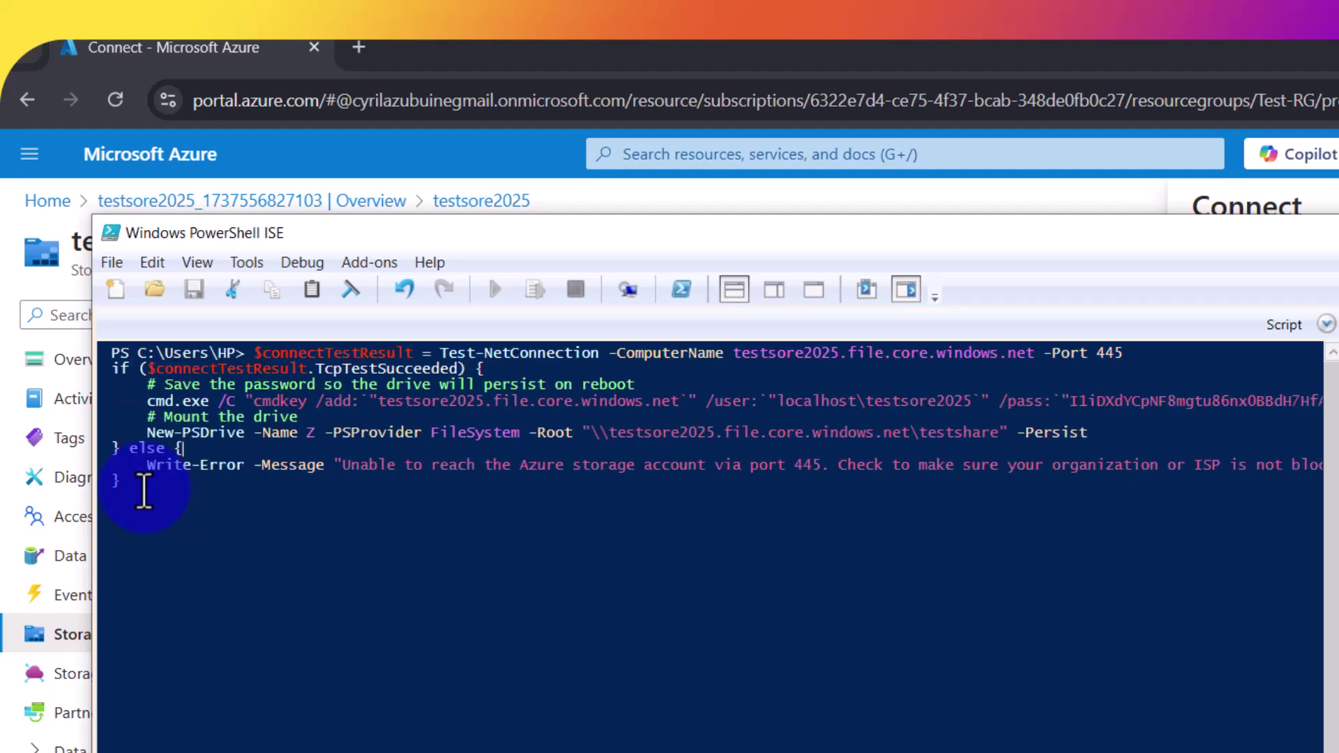
key(Down)
key(Down)
key(Left)
key(Left)
key(Left)
key(Left)
key(Left)
key(Left)
key(Left)
key(Left)
key(Left)
key(Left)
key(Left)
key(Left)
key(Left)
key(Left)
key(Left)
key(Left)
key(Left)
key(Left)
key(Left)
key(Left)
key(Left)
key(Left)
key(Left)
key(Left)
key(Left)
key(Left)
key(Left)
key(Left)
key(Left)
key(Left)
key(Left)
key(Left)
key(Left)
key(Left)
key(Left)
key(Left)
key(Left)
key(Left)
key(Left)
key(Left)
key(Left)
key(Left)
key(Left)
key(Left)
key(Left)
key(Left)
key(Left)
key(Left)
key(Left)
key(Left)
key(Left)
key(Left)
key(Left)
key(Left)
key(Left)
key(Left)
key(BackSpace)
text(Y)
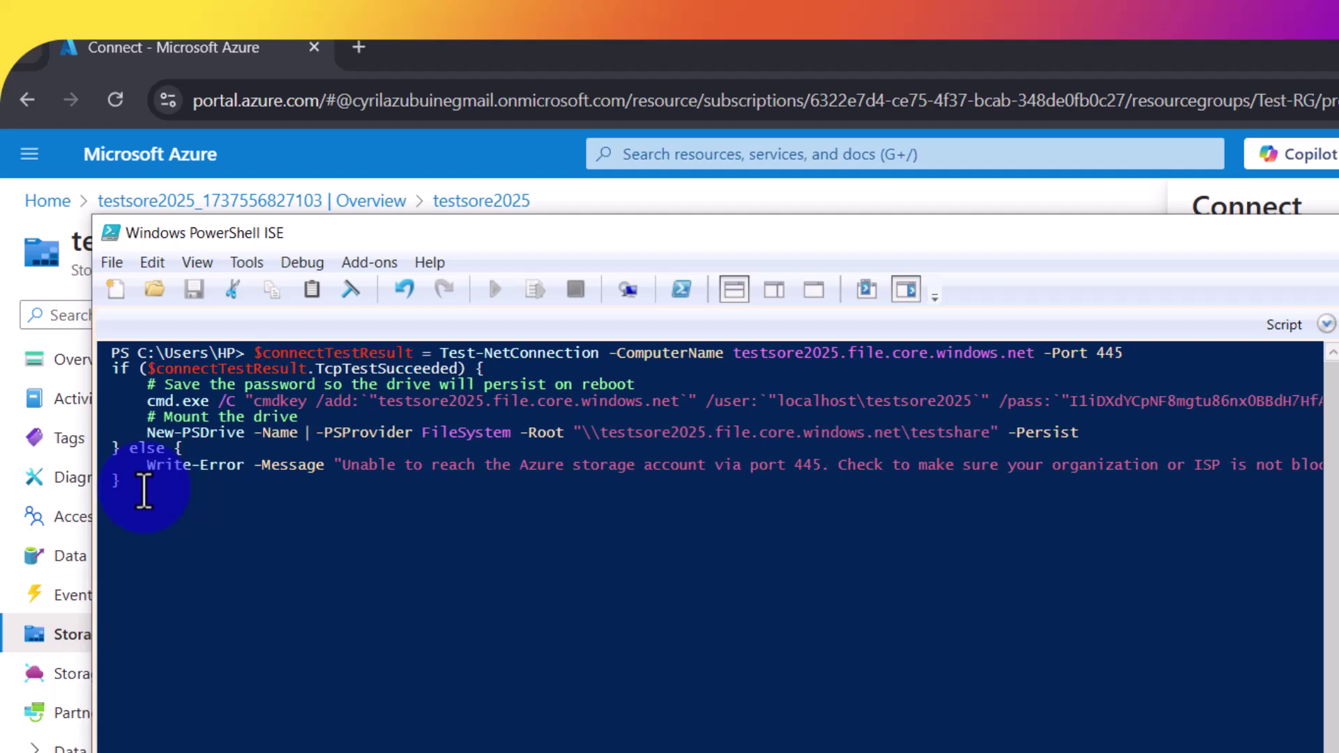
key(Right)
key(Right)
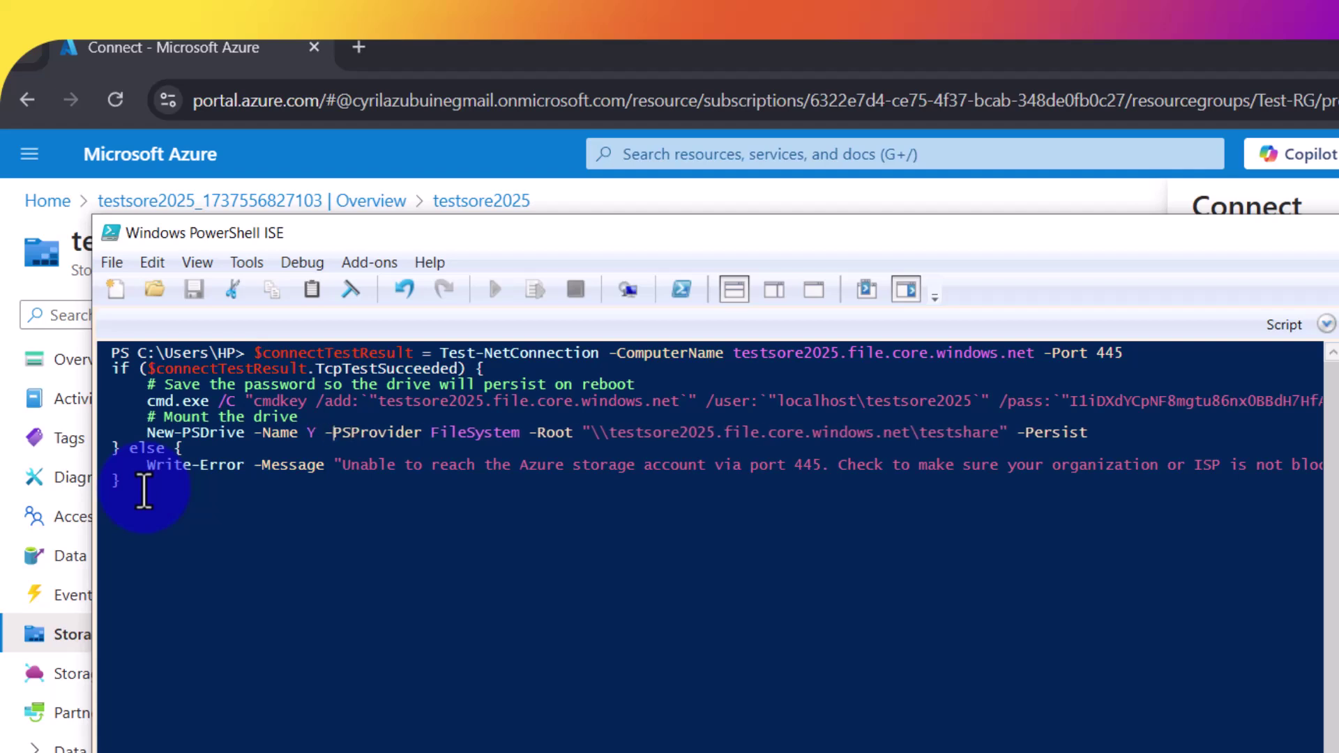
Step: Run the edited script to mount testshare as drive Y and view its output
click(143, 492)
key(Return)
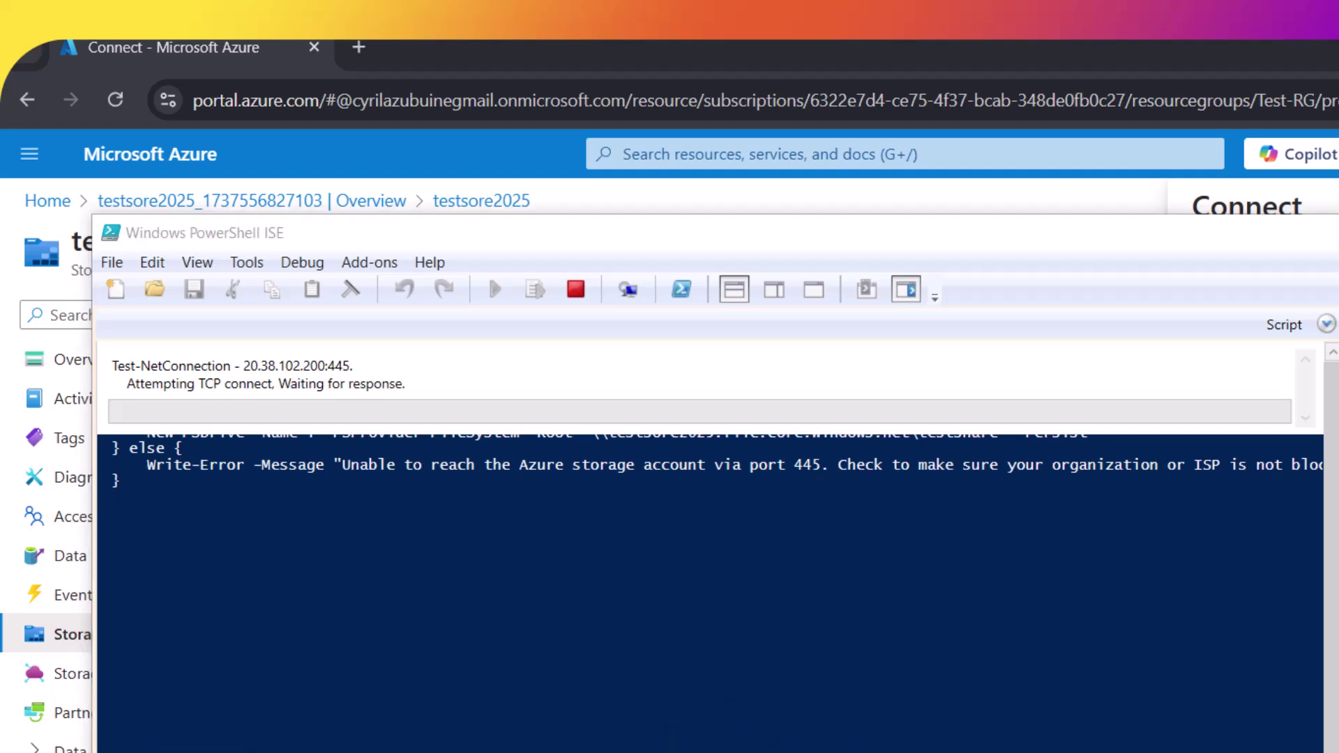
key(super)
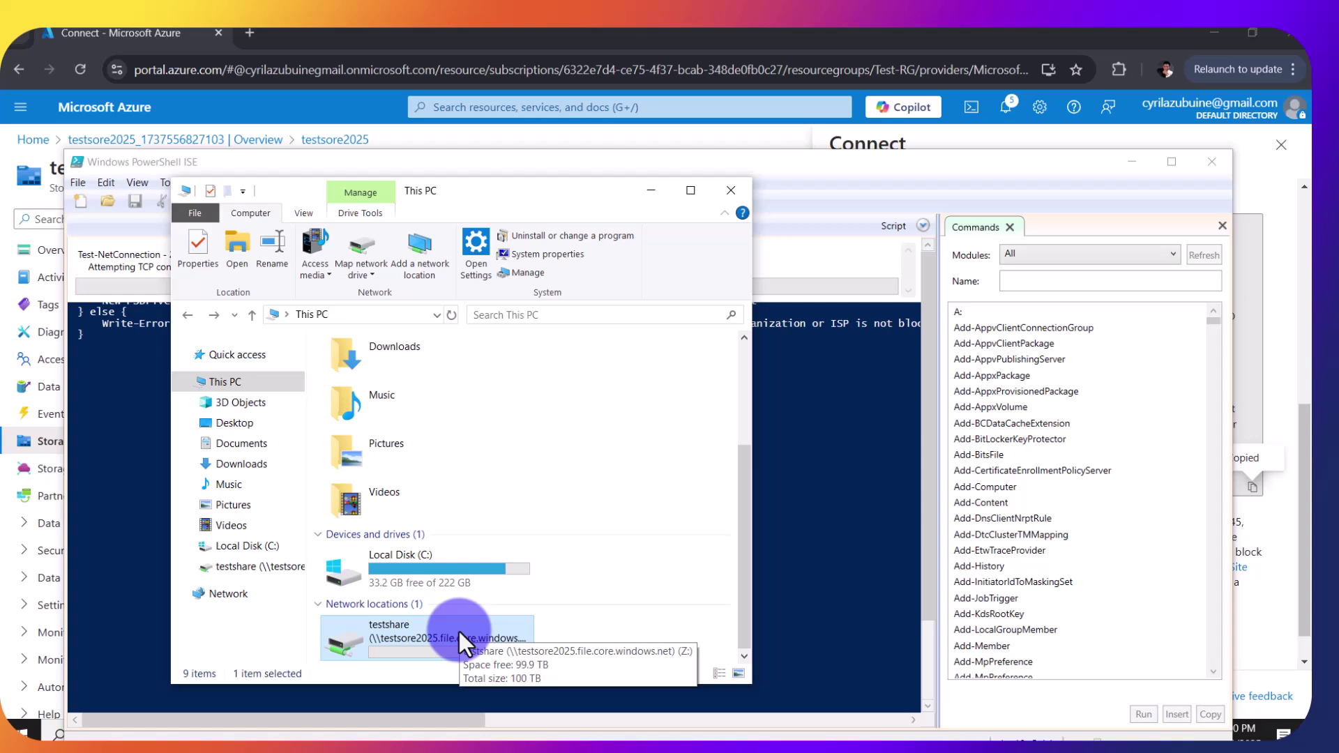
click(647, 195)
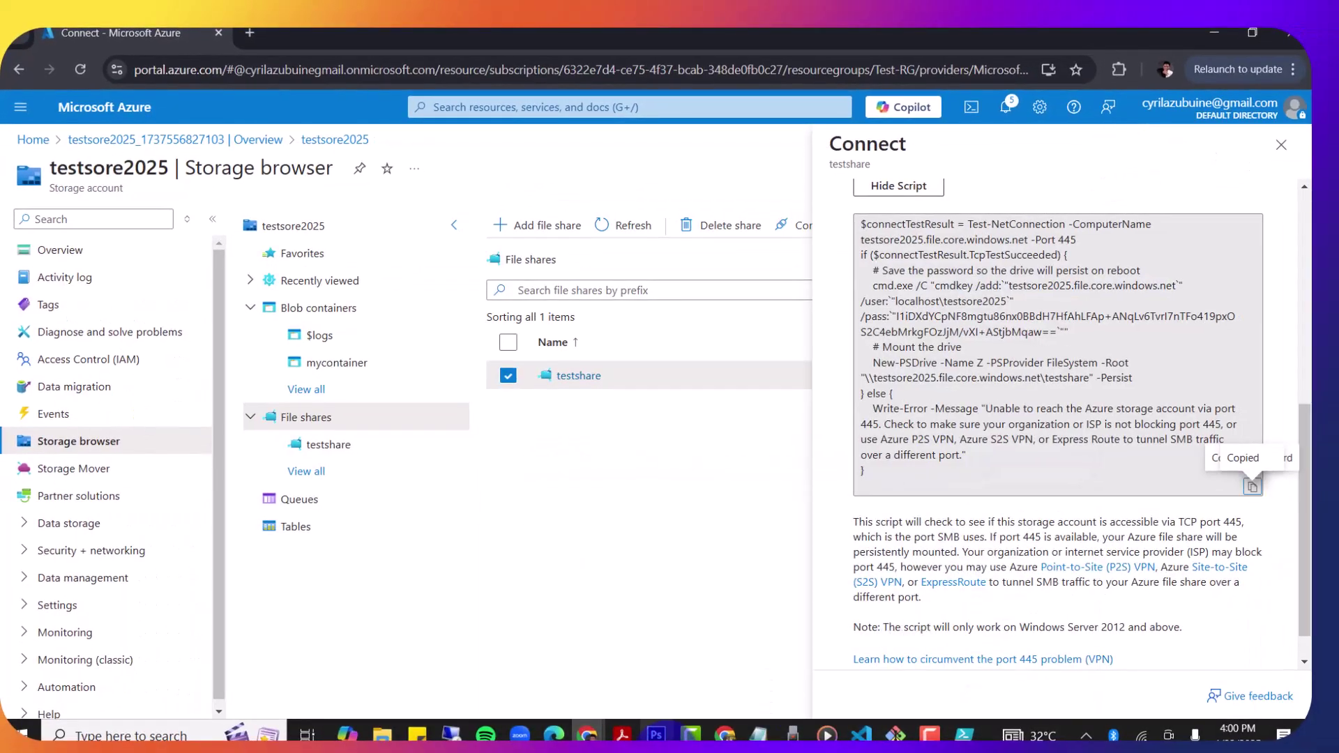
Step: Maximize This PC and open the second testshare location, drive Y, showing the 3,961 KB photo
mouse_move(416, 732)
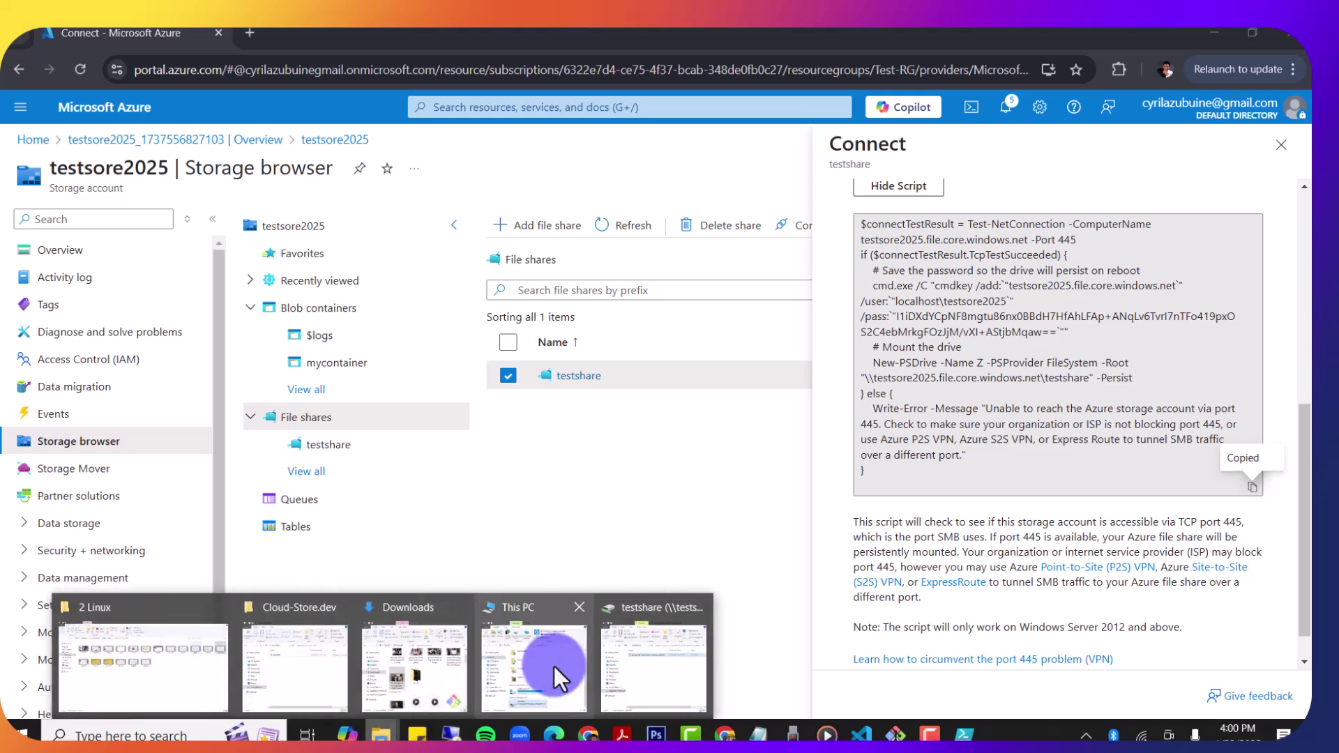
mouse_move(645, 679)
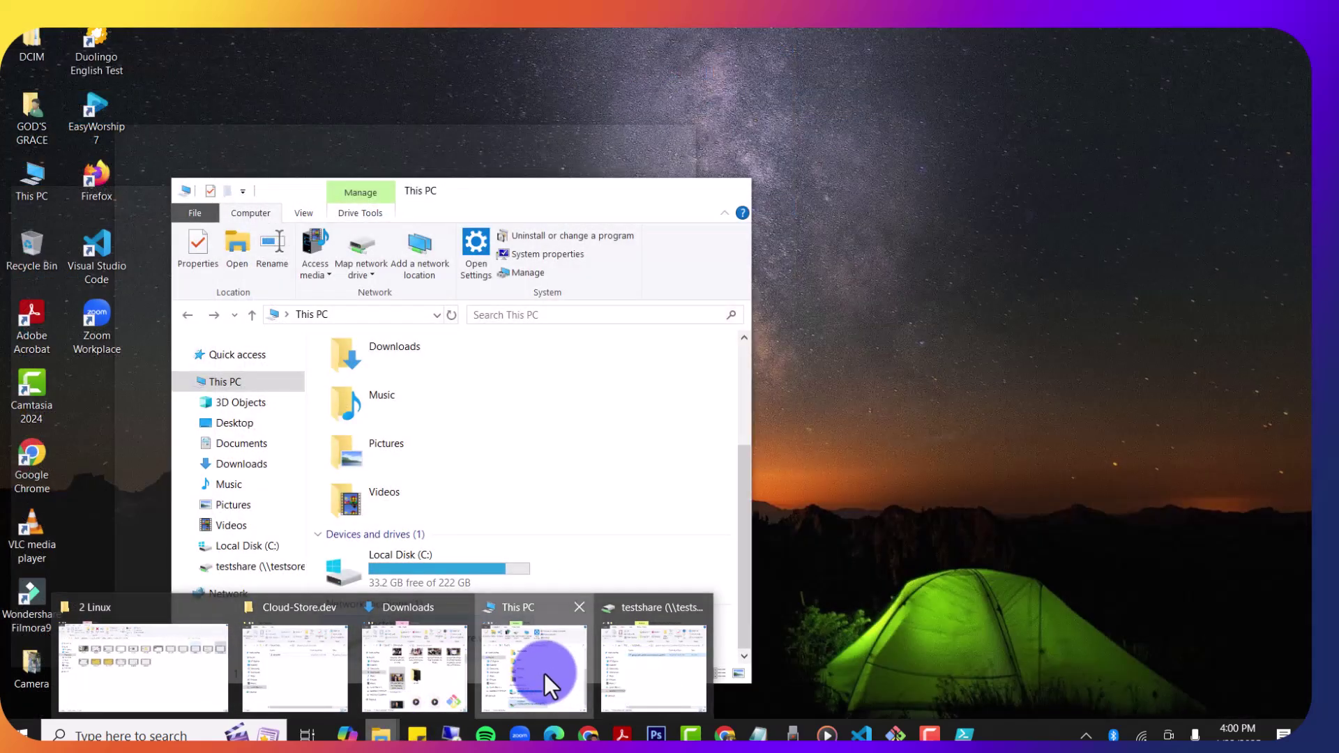
click(544, 673)
scroll(618, 423, down, 1)
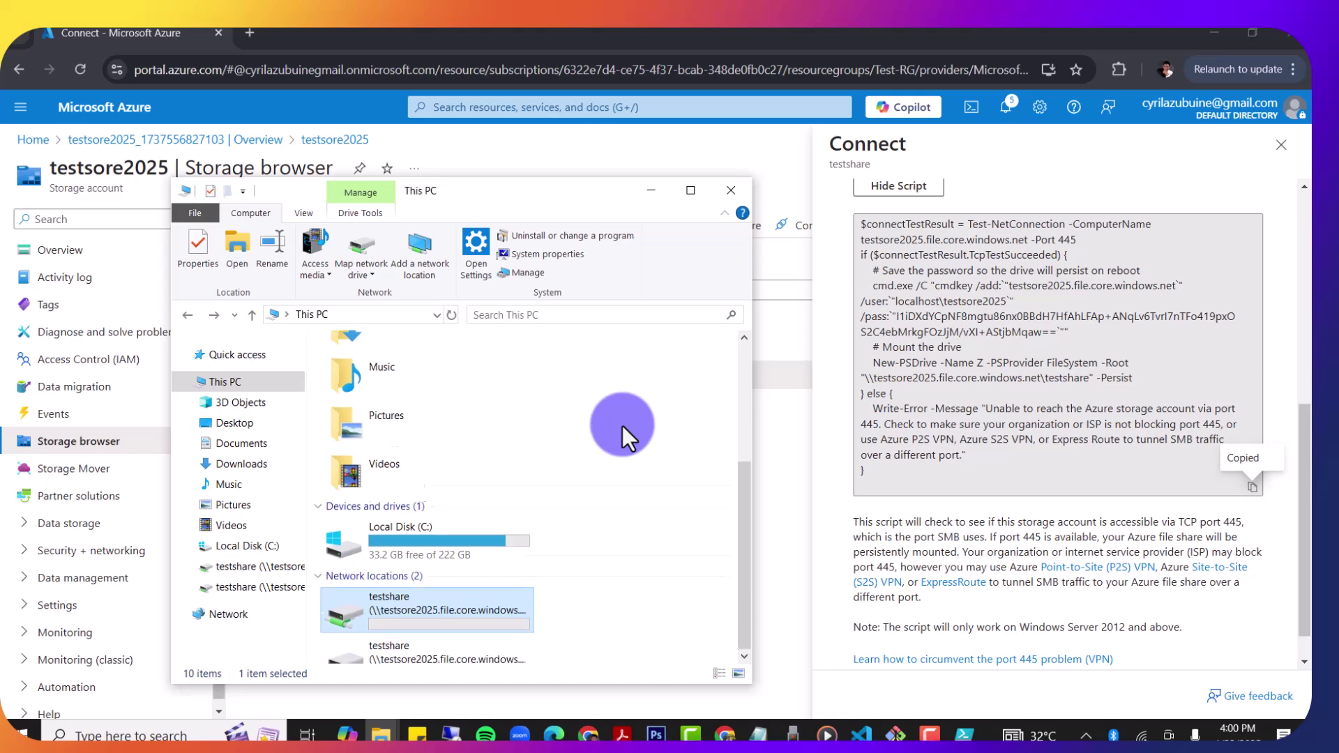
click(693, 190)
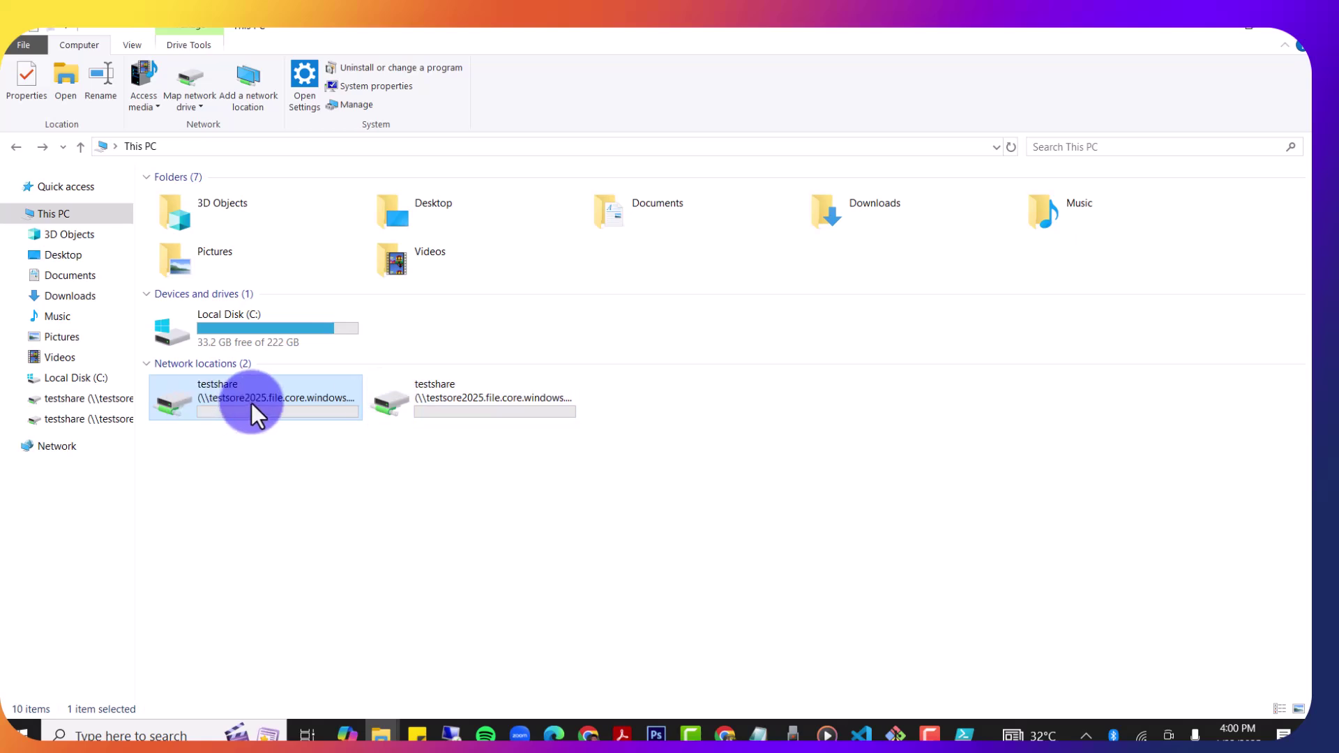
mouse_move(251, 403)
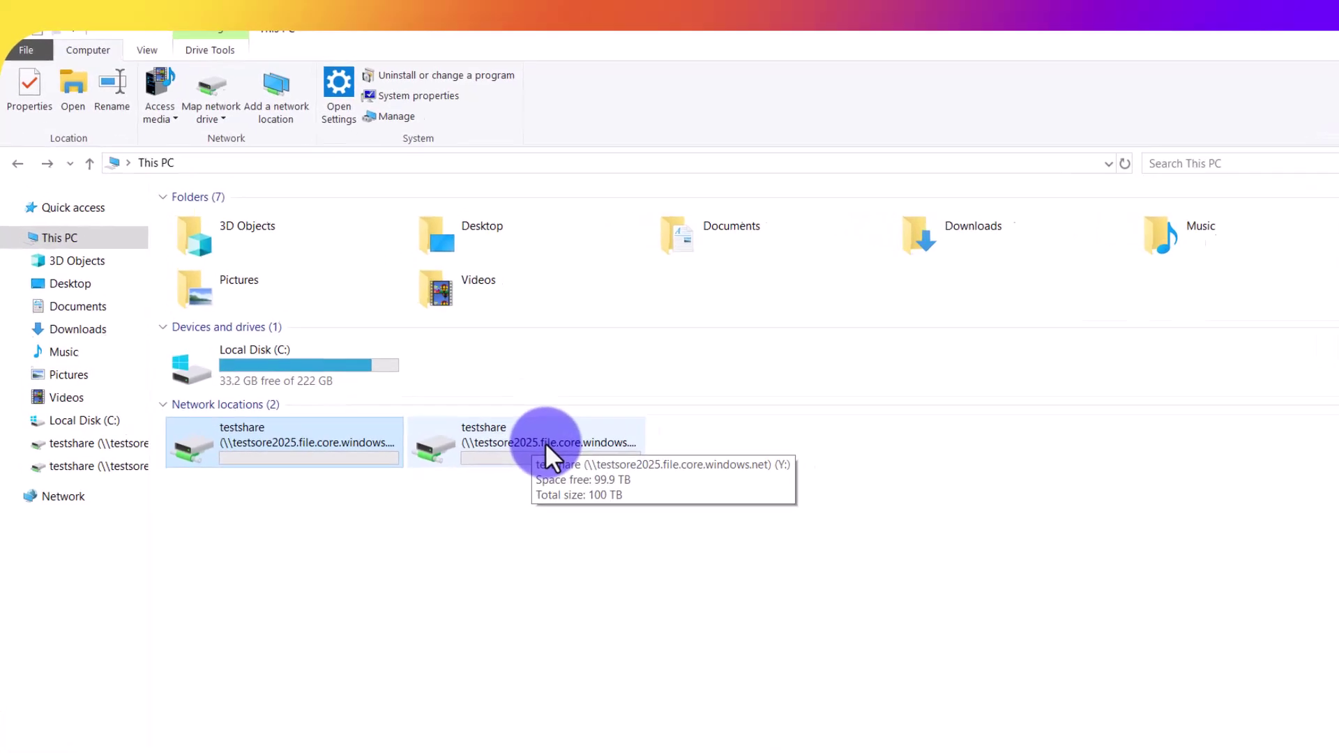
click(486, 401)
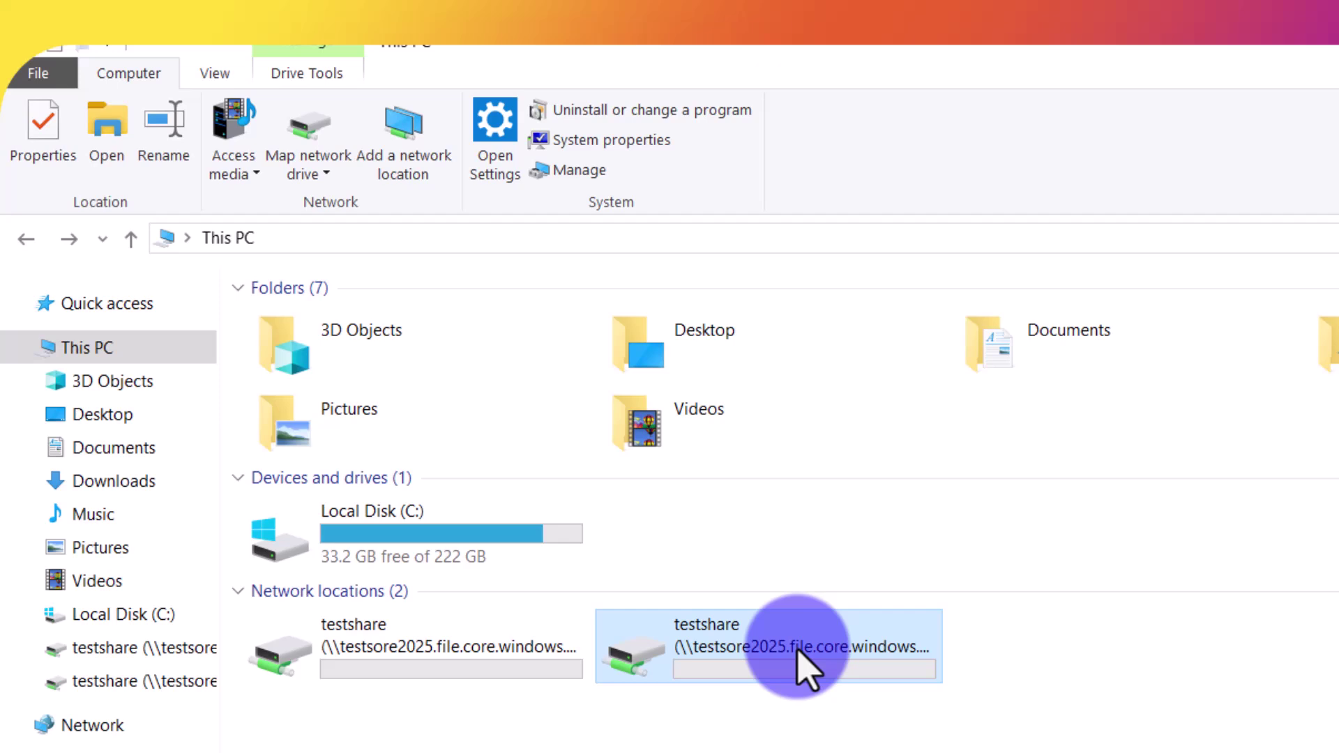
double_click(797, 649)
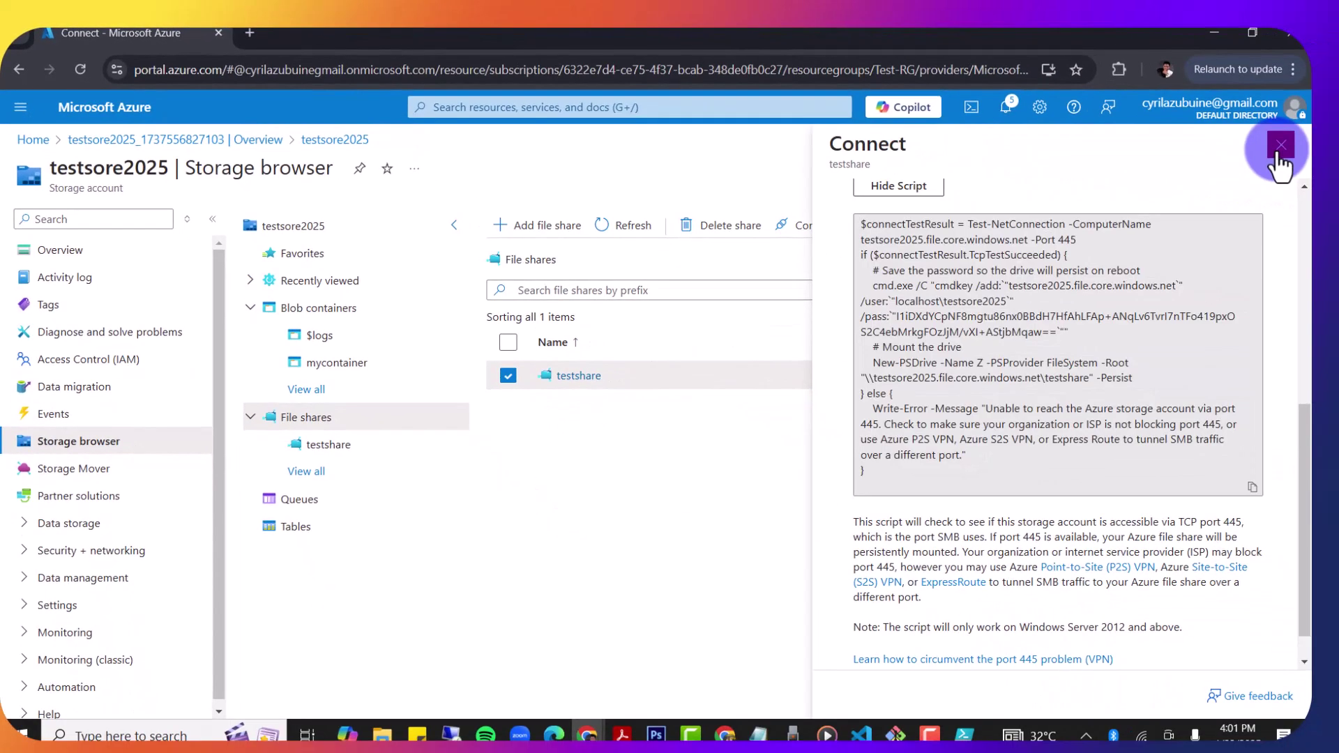
Step: Upload the 8.46 MiB group-five-african-college-students image from Downloads into testshare
click(1279, 150)
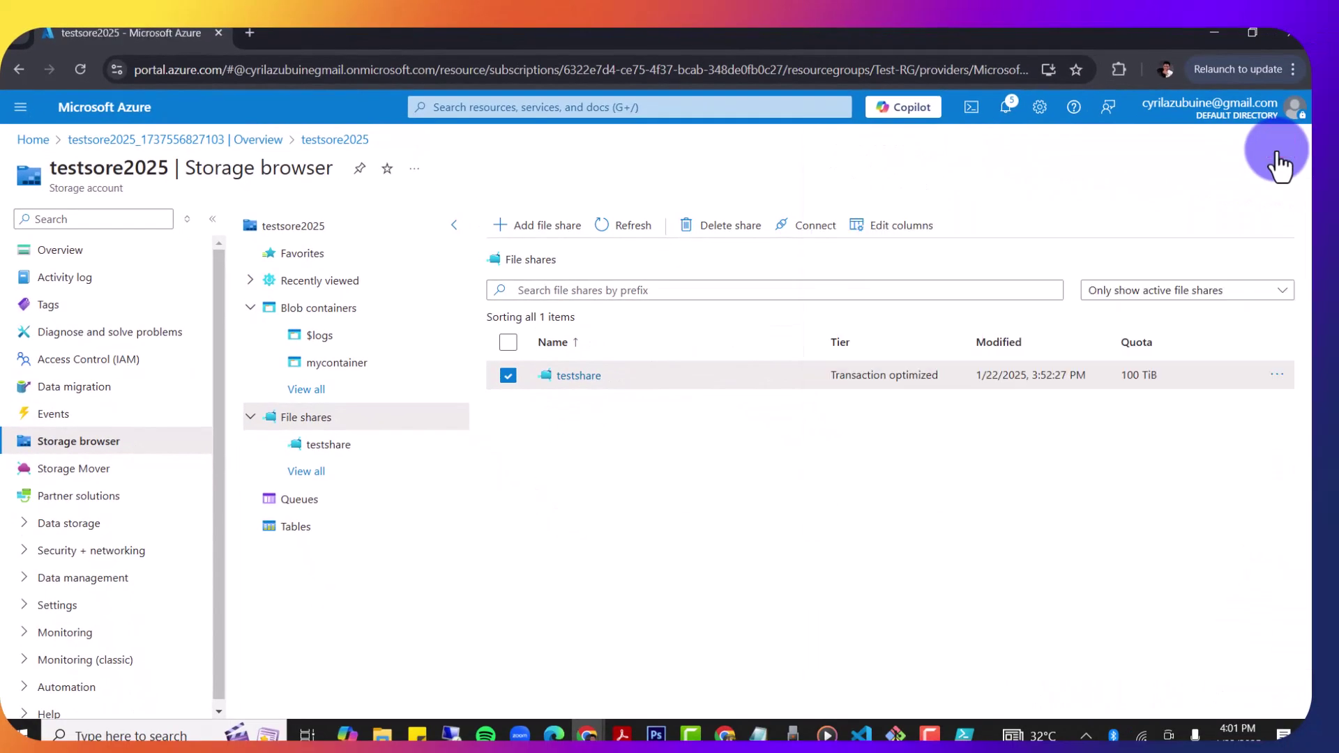
click(578, 376)
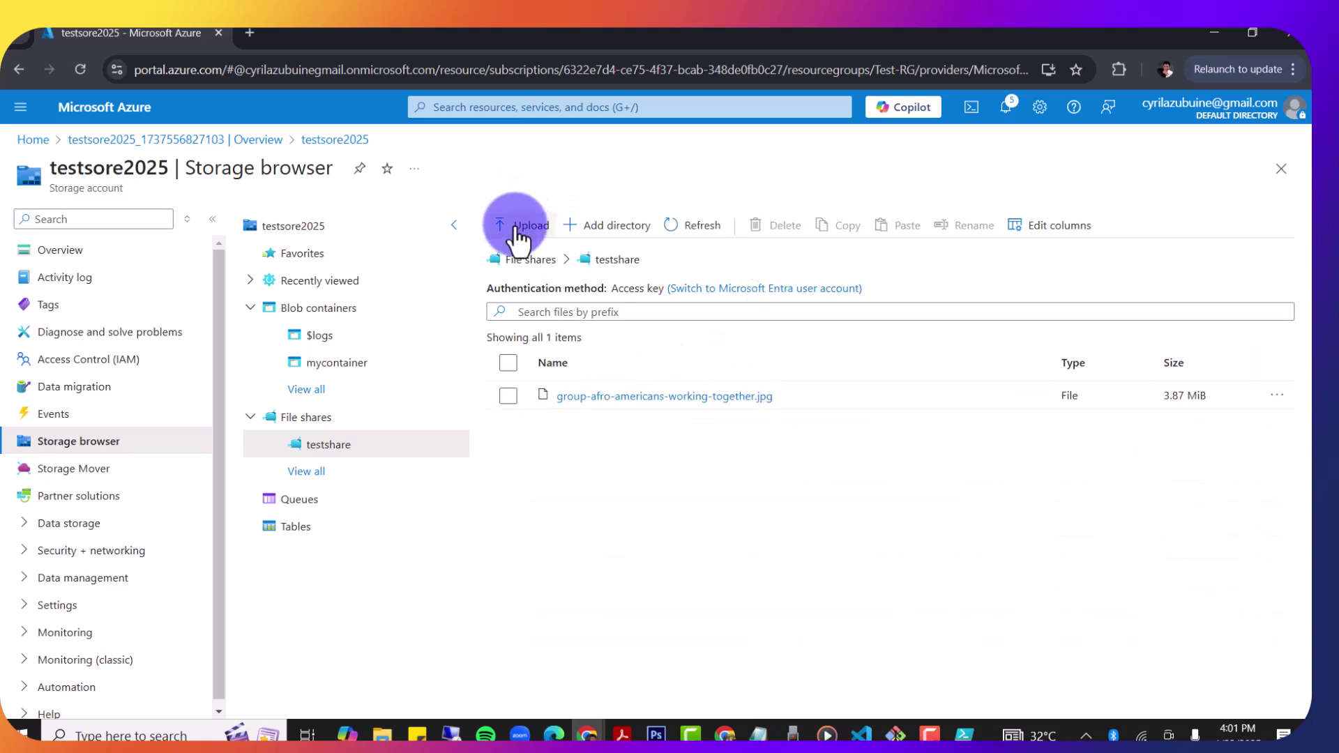
click(518, 239)
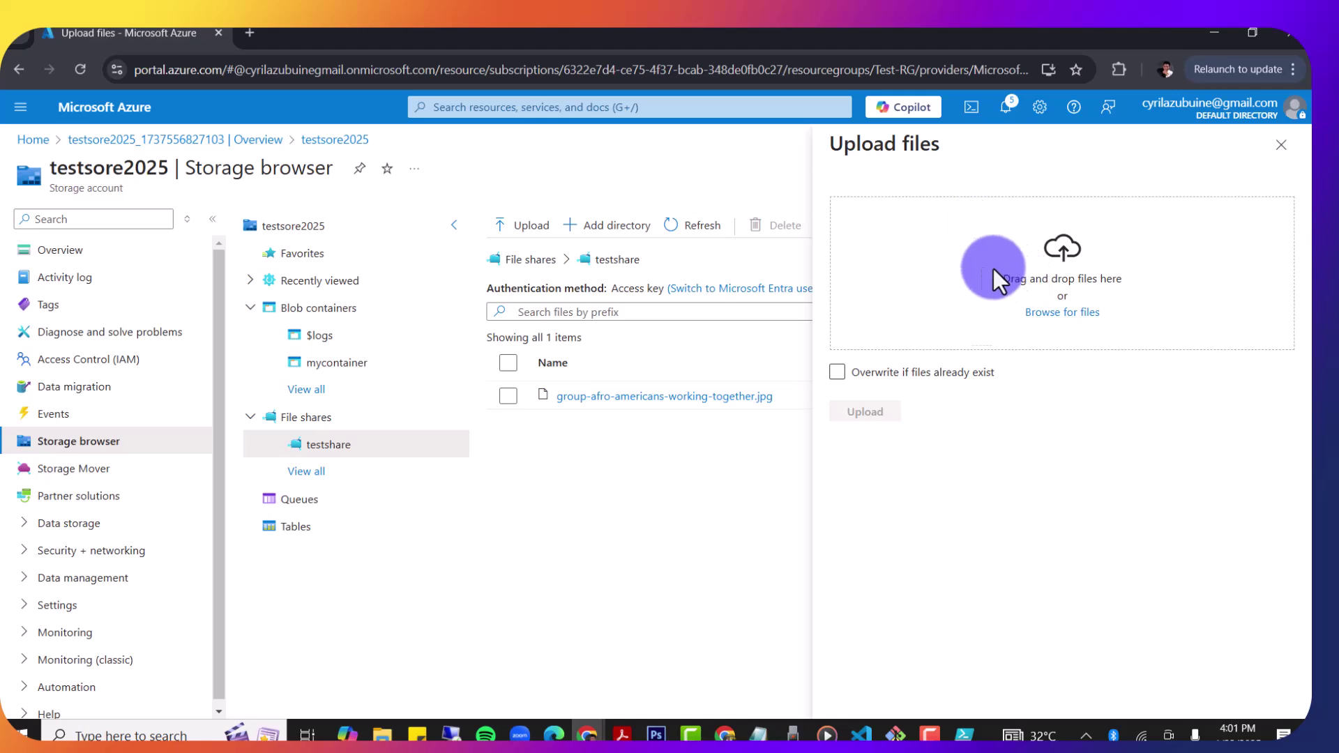
click(1068, 315)
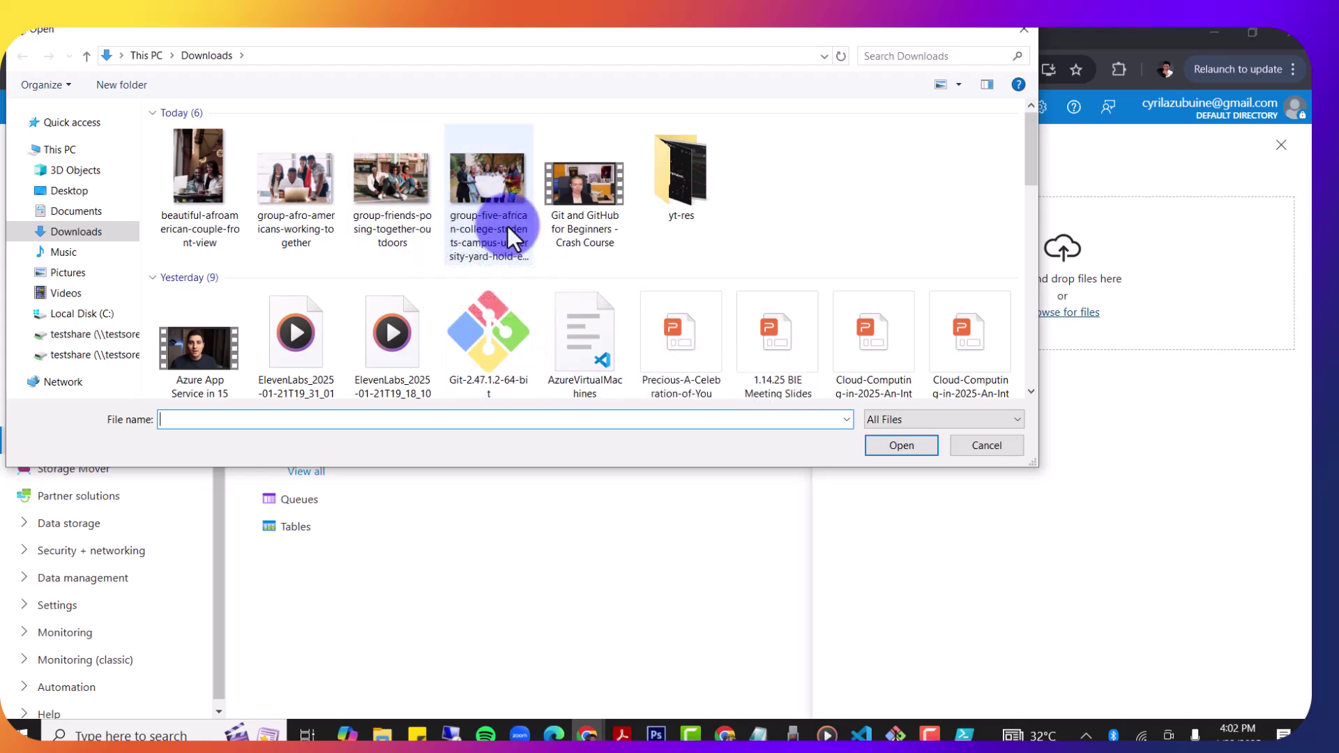
double_click(484, 194)
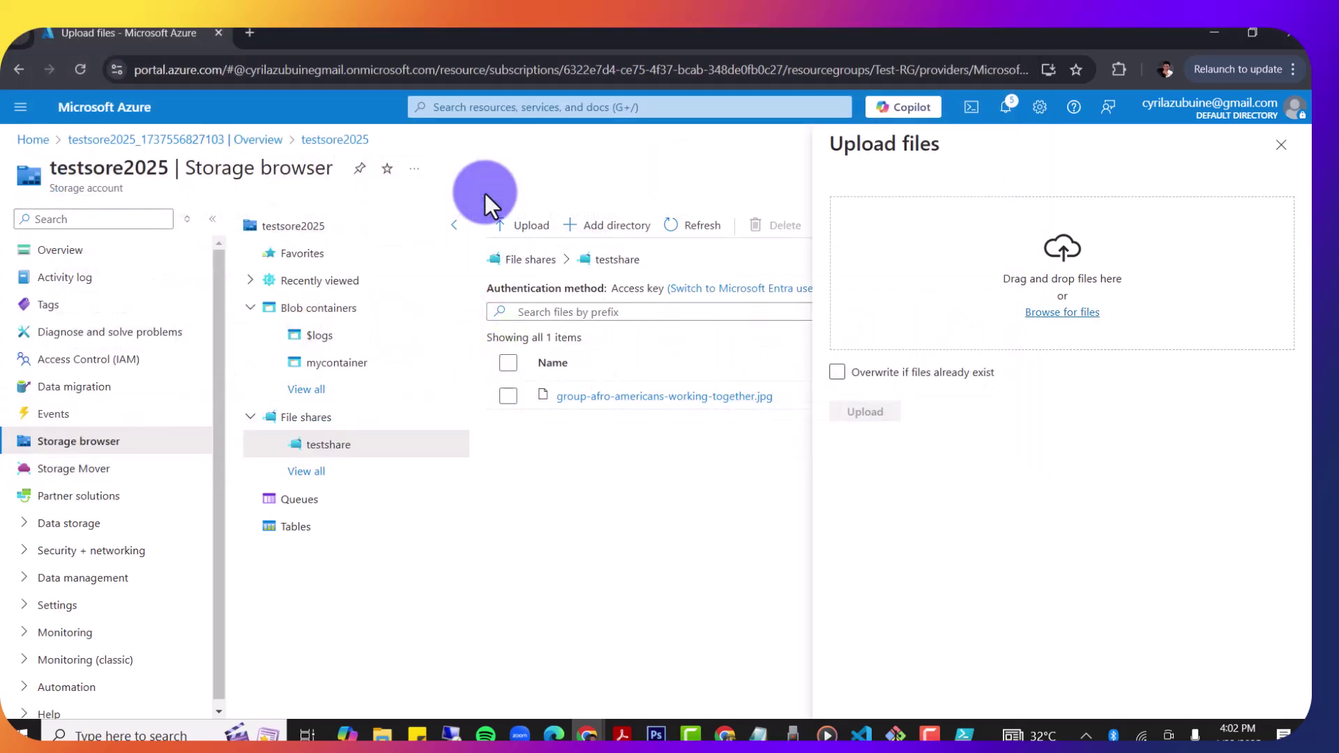
click(837, 372)
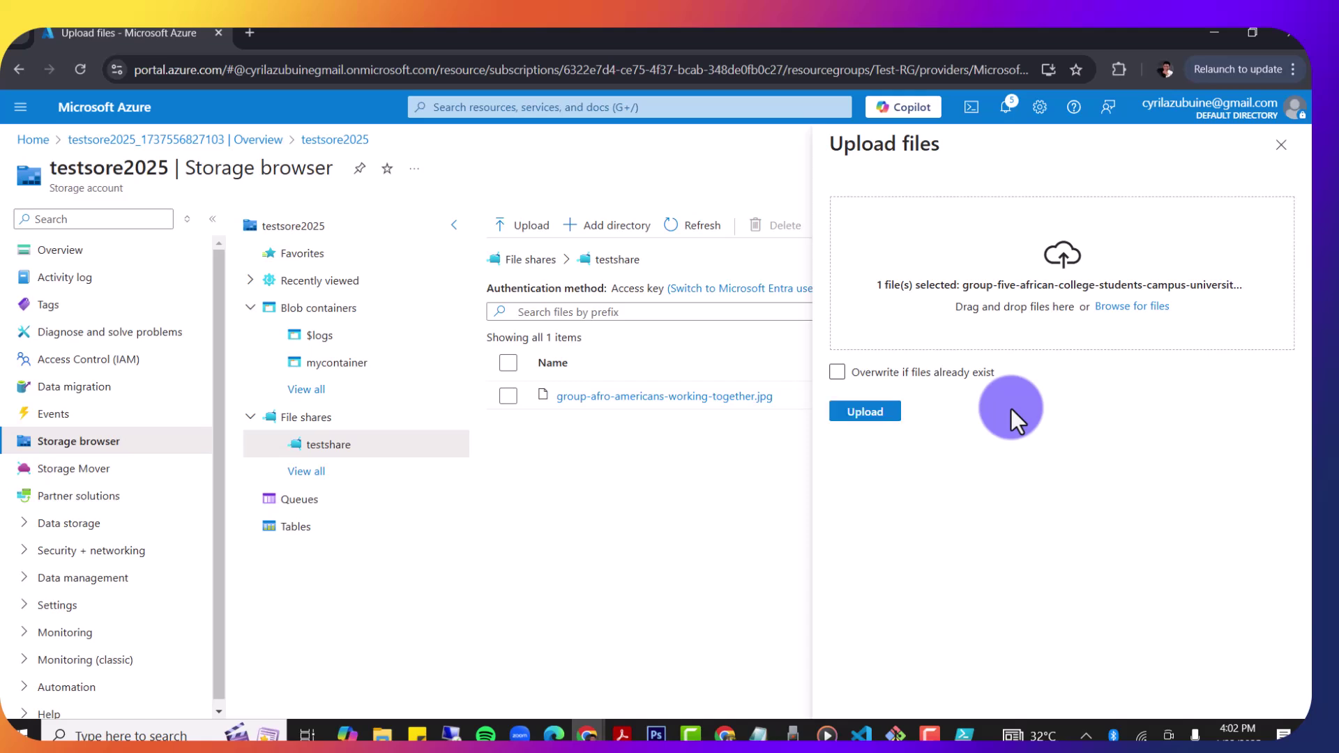
click(890, 417)
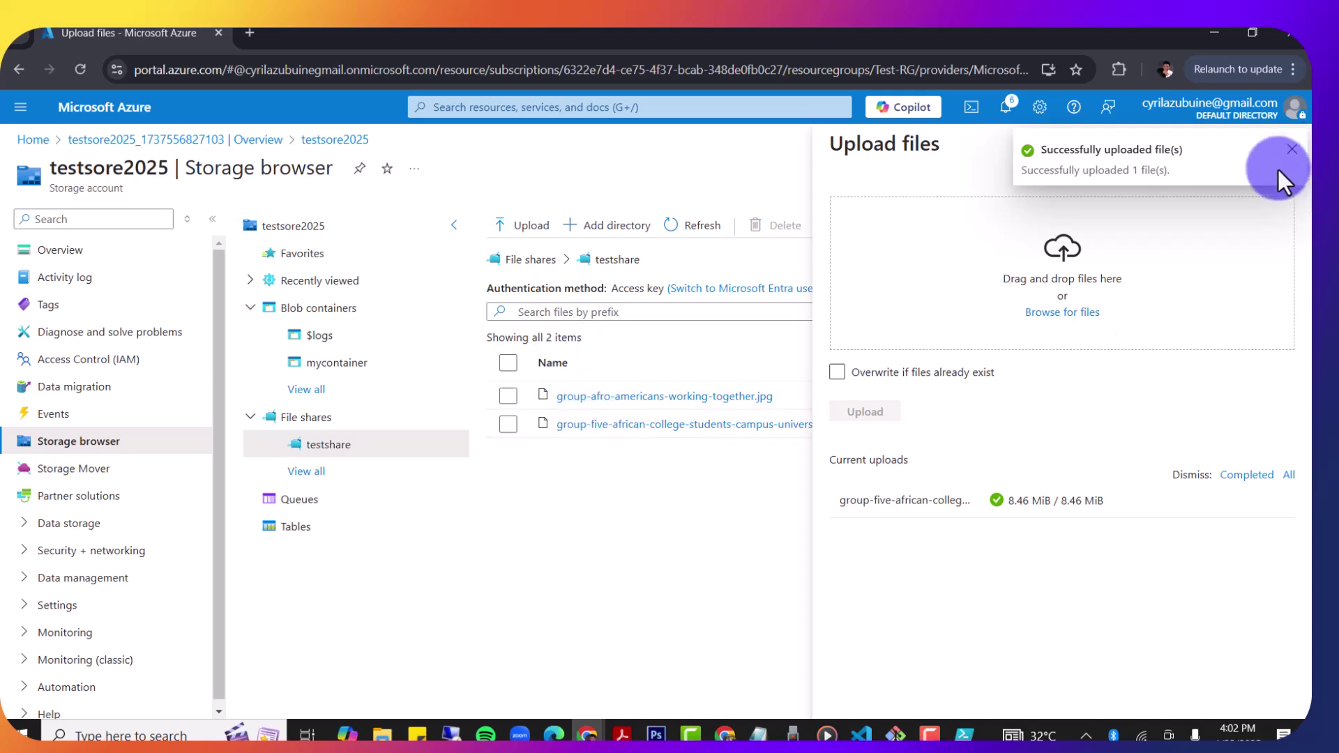
click(1290, 150)
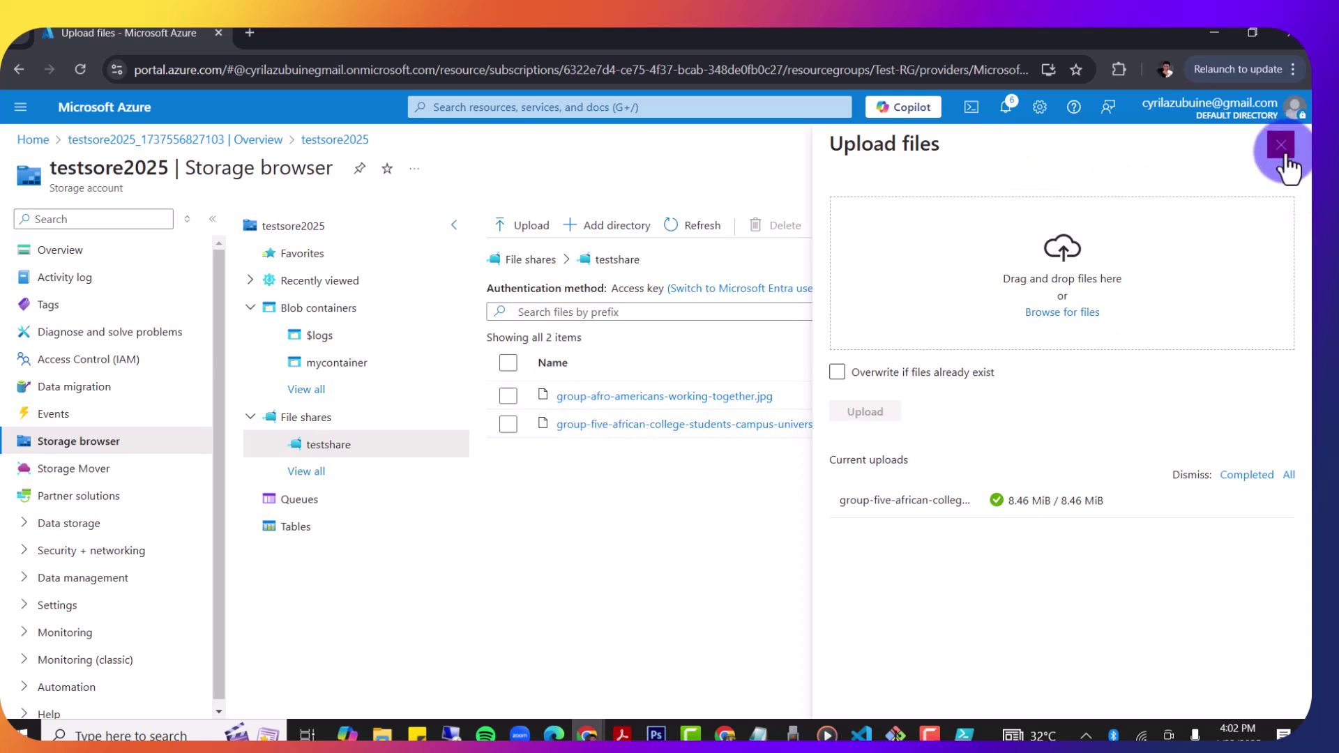
click(1282, 148)
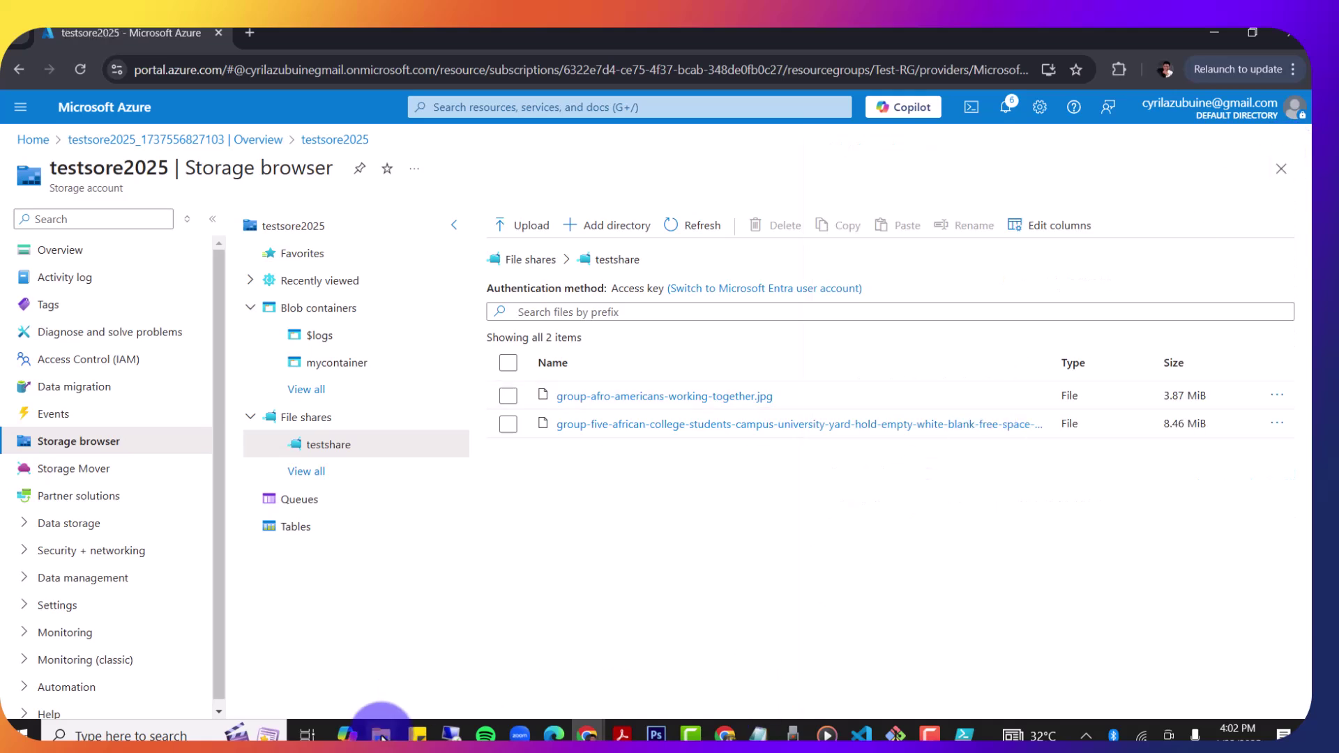
Step: Check that both testshare (Y:) and testshare (Z:) list the two JPG images, then minimize Explorer
mouse_move(380, 733)
click(532, 669)
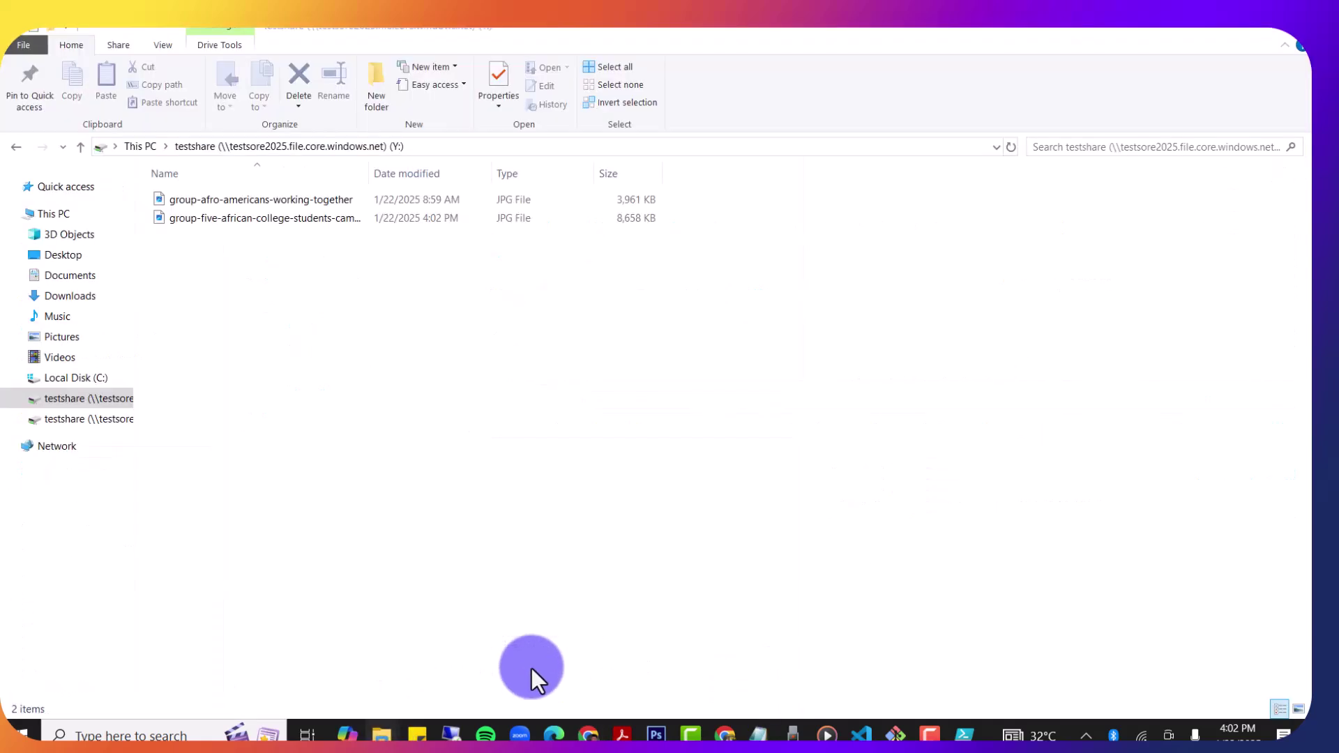
click(77, 149)
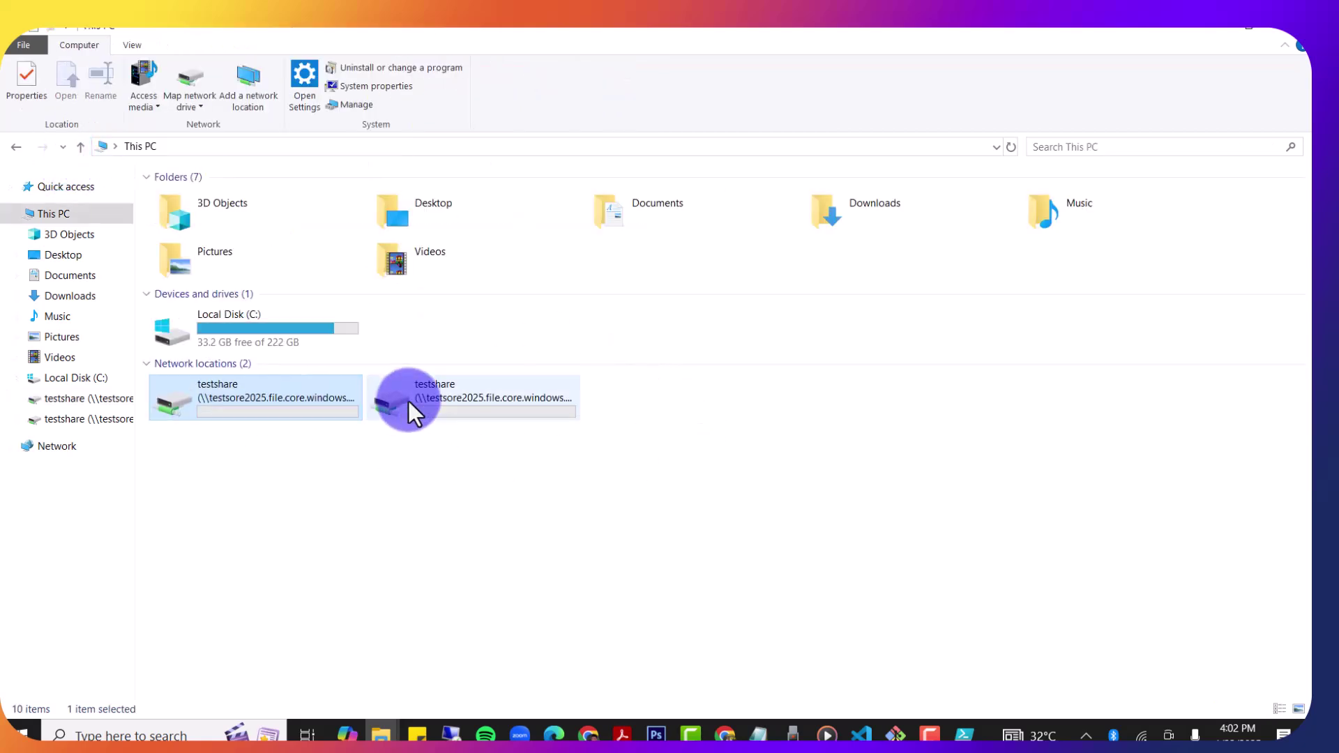
click(483, 400)
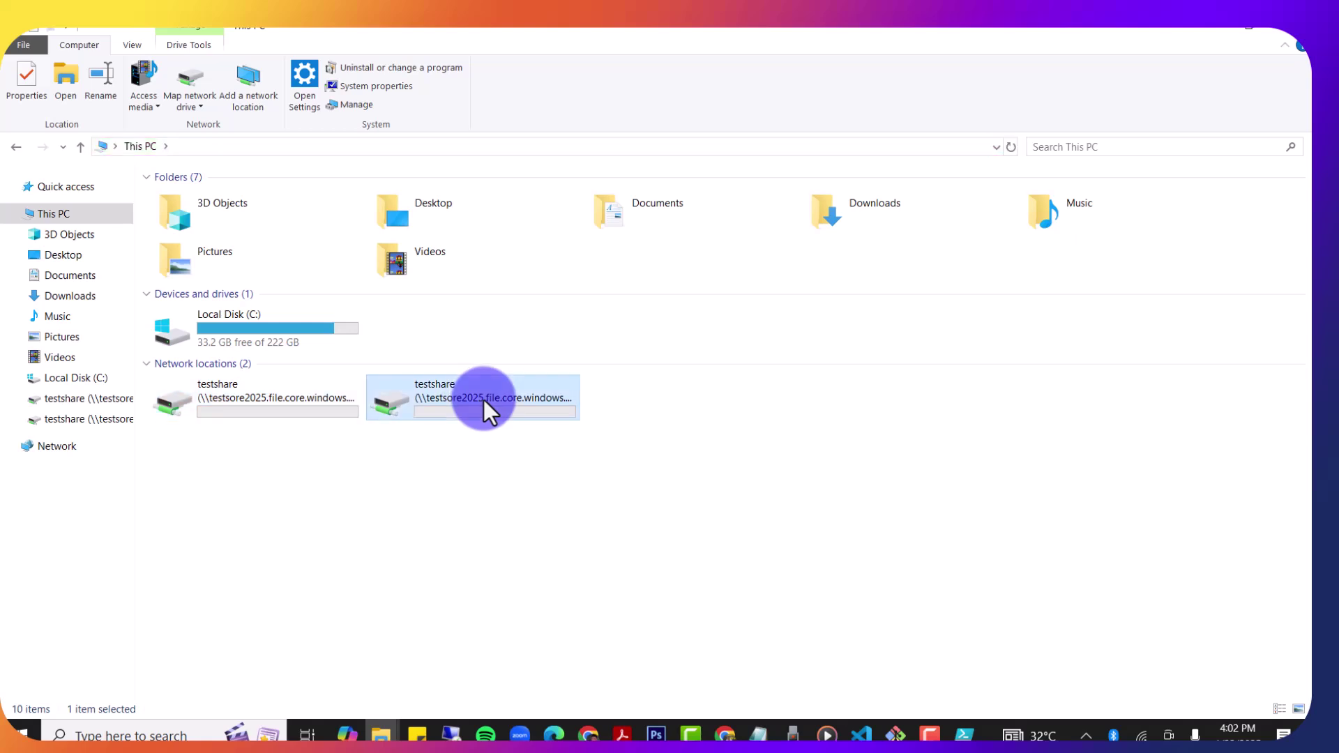
double_click(483, 400)
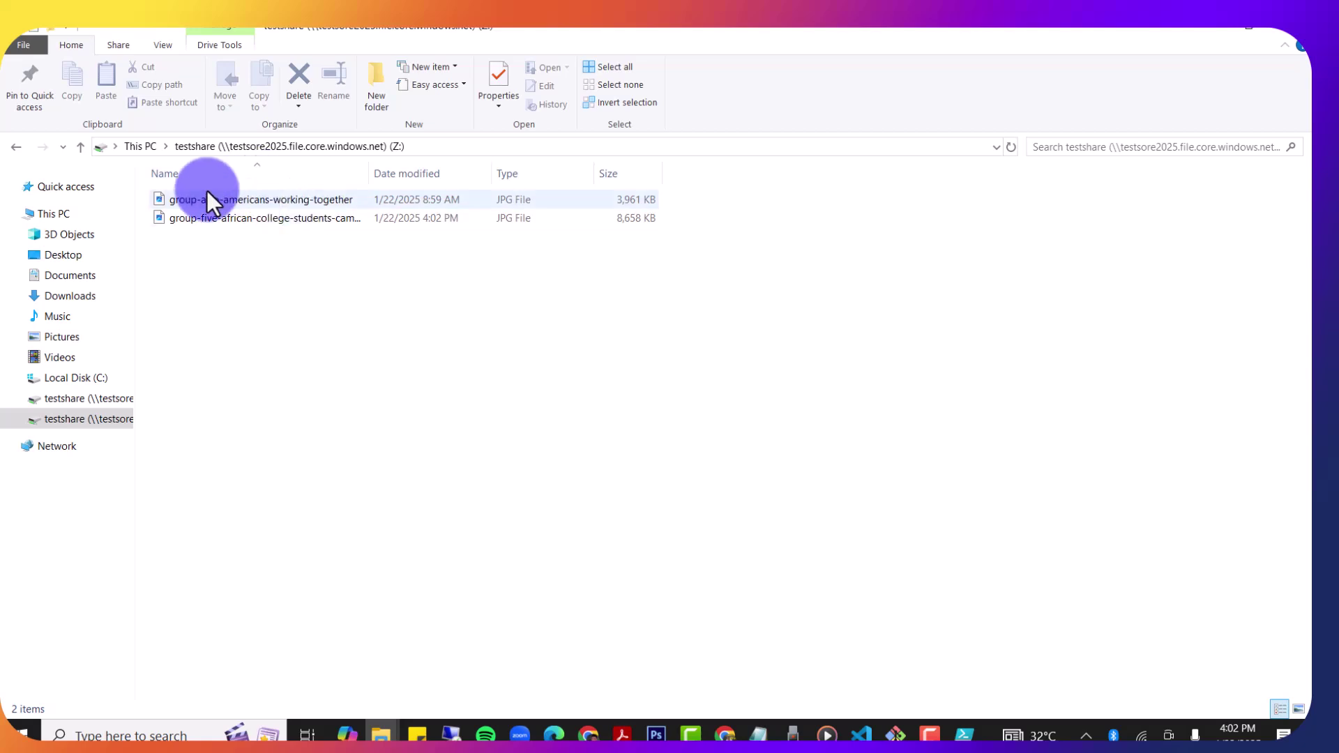
click(78, 146)
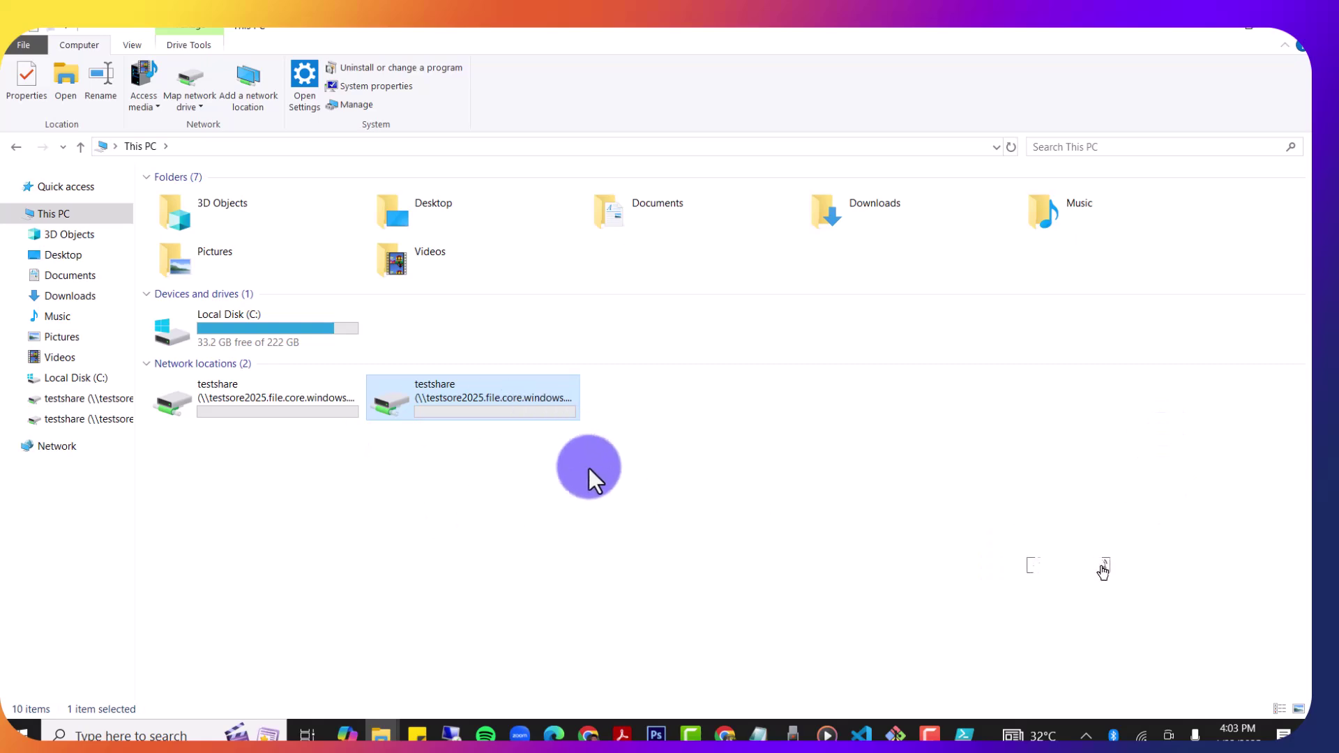
click(1204, 27)
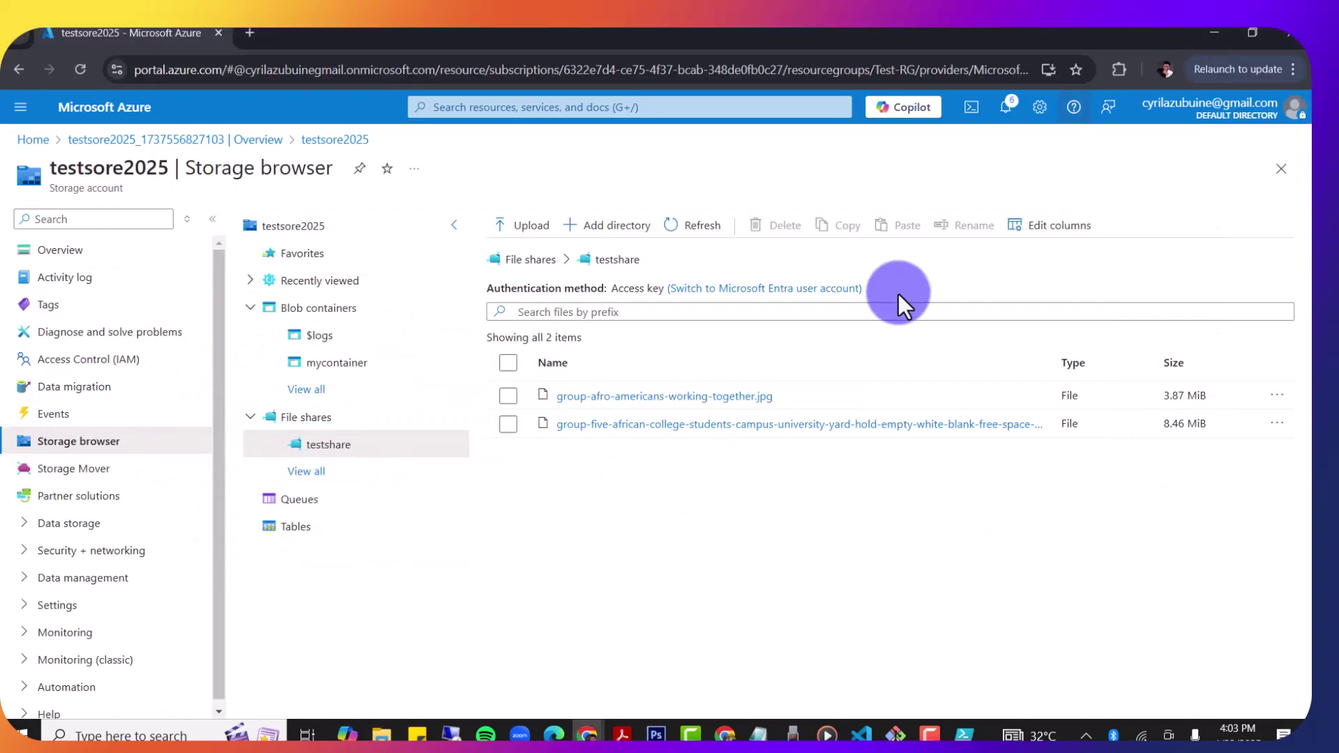